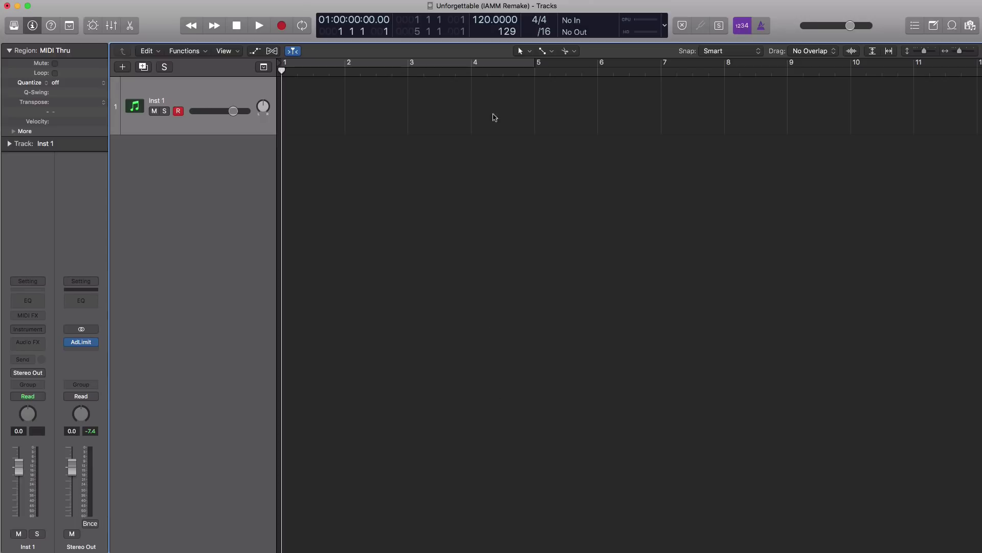
Step: Set the project tempo to 98 BPM and enable the cycle range over bars 1 to 4
{"action": "double_click", "coordinate": [489, 24]}
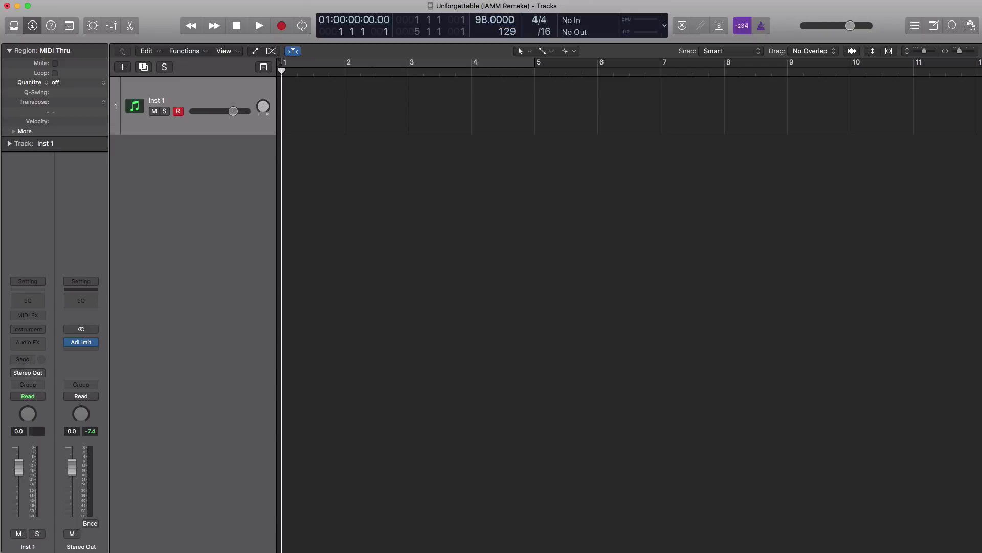
{"action": "left_click", "coordinate": [443, 65]}
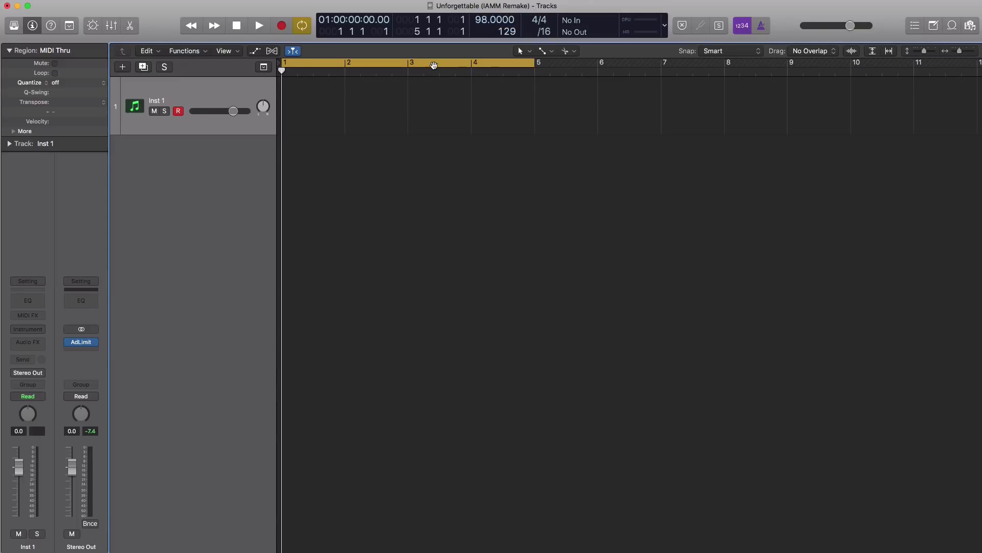
Step: Make the Pencil Tool the secondary tool and create a four-bar empty MIDI region on the Inst 1 track from bar 1
{"action": "left_click", "coordinate": [544, 51]}
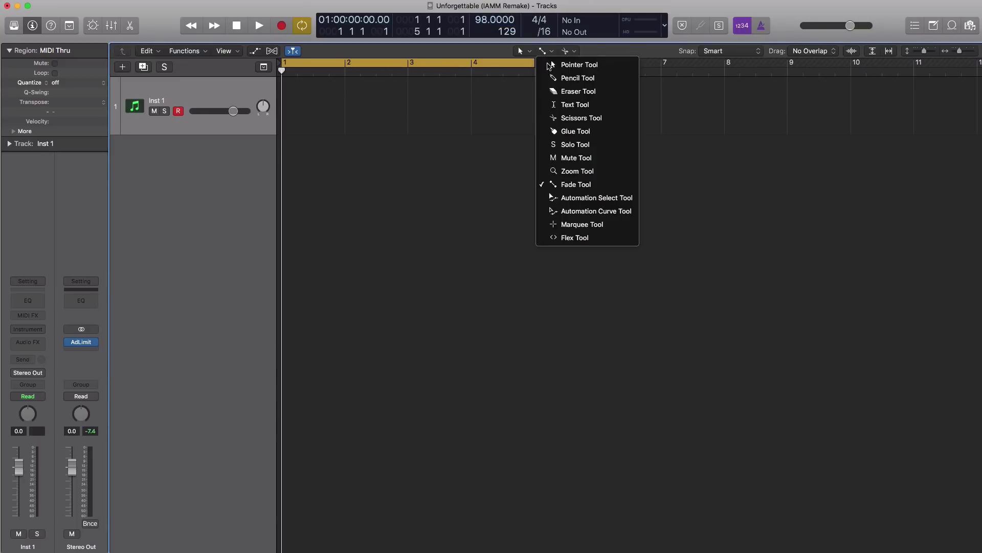
{"action": "left_click", "coordinate": [568, 80]}
{"action": "left_click", "coordinate": [309, 105], "text": "super"}
{"action": "left_click_drag", "start_coordinate": [341, 113], "coordinate": [534, 122]}
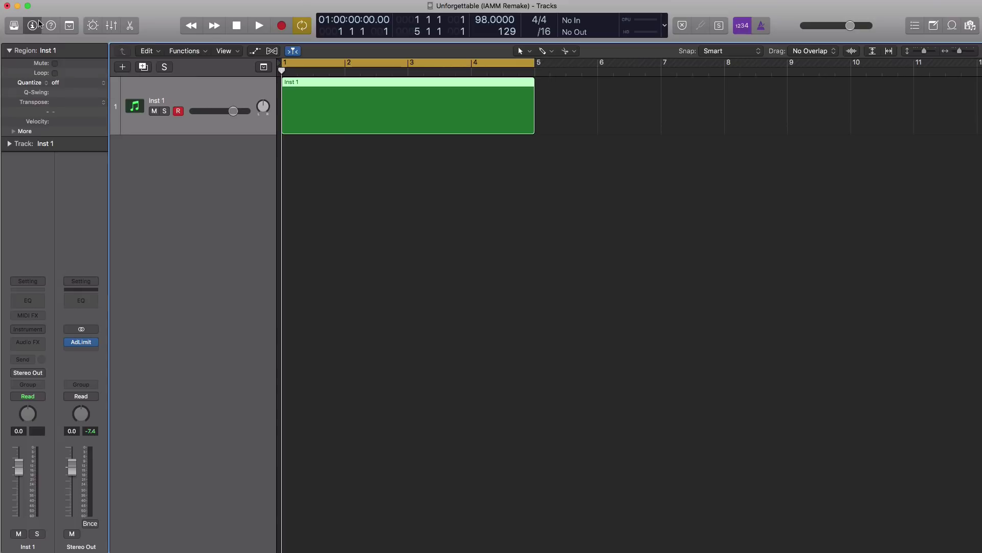
Step: Load the Roots Rock guitar patch from the Library onto the instrument track
{"action": "left_click", "coordinate": [11, 28]}
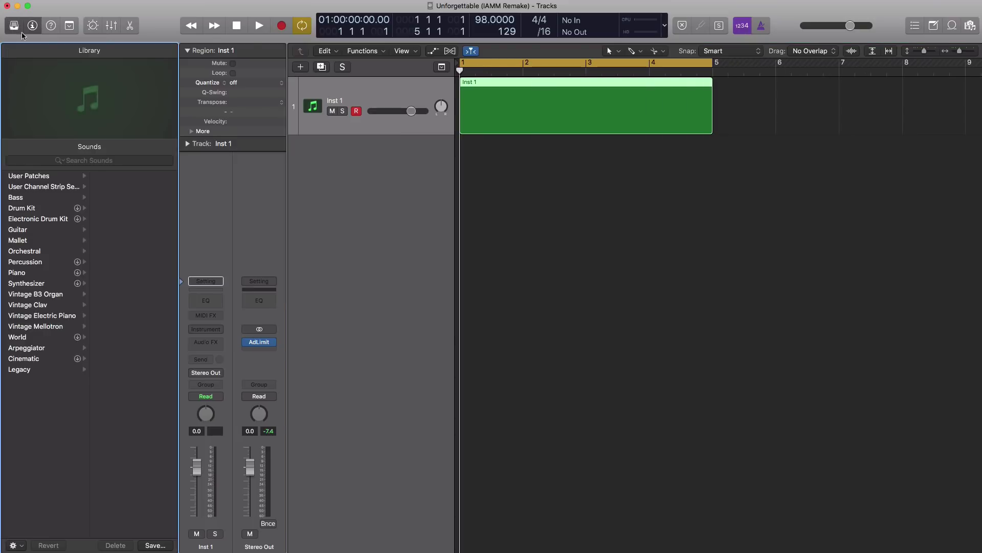
{"action": "left_click", "coordinate": [29, 230]}
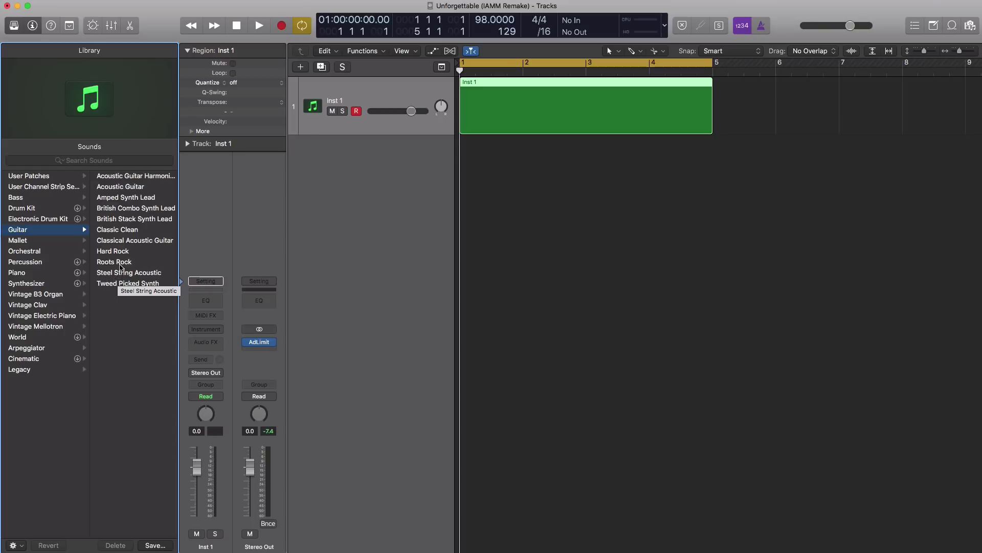
{"action": "left_click", "coordinate": [123, 262]}
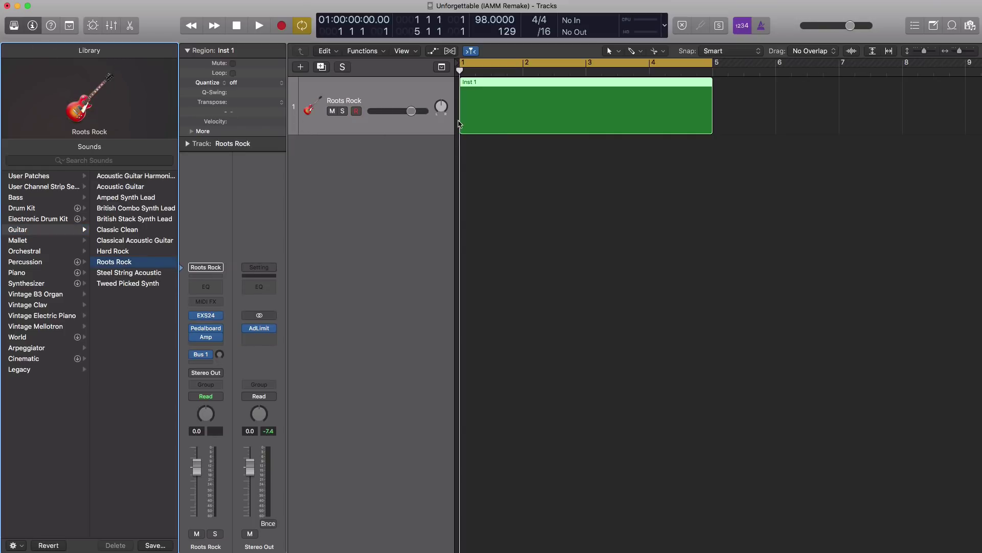
Step: Enter one-bar octave pairs in the MIDI region across bars 1 to 4: G#0/G#1, F#0/F#1, C#0/C#1 and D#0/D#1
{"action": "double_click", "coordinate": [510, 128]}
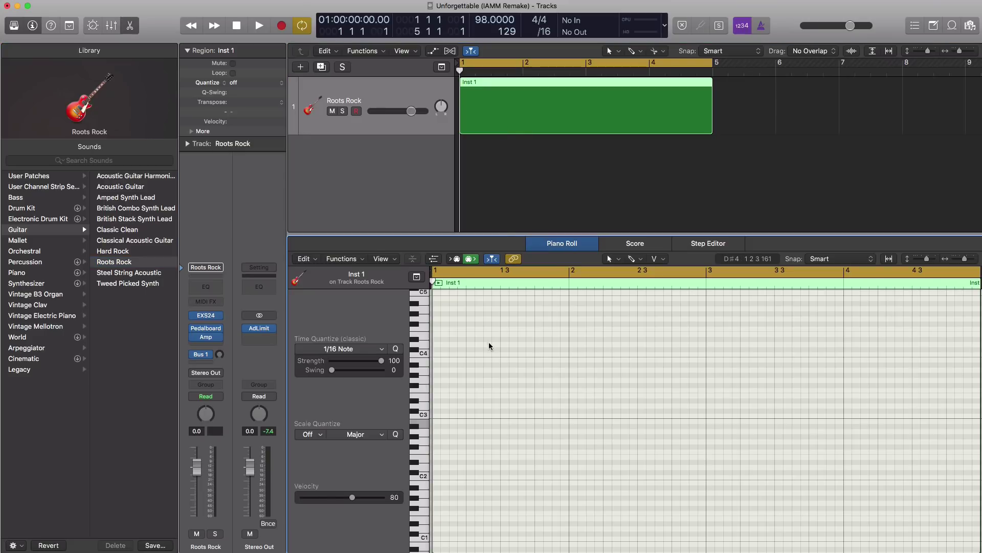
{"action": "scroll", "coordinate": [499, 367], "scroll_direction": "down", "scroll_amount": 5}
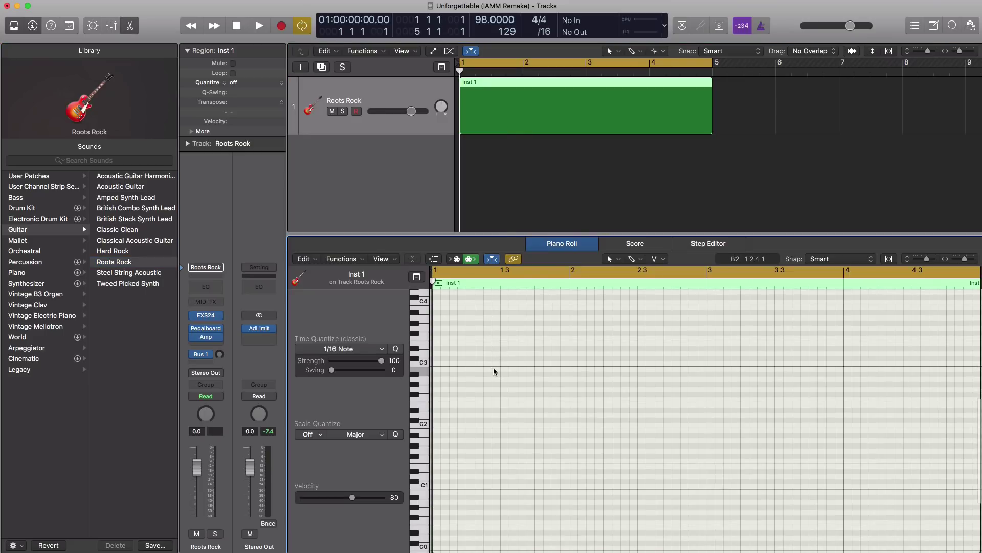
{"action": "scroll", "coordinate": [494, 367], "scroll_direction": "down", "scroll_amount": 3}
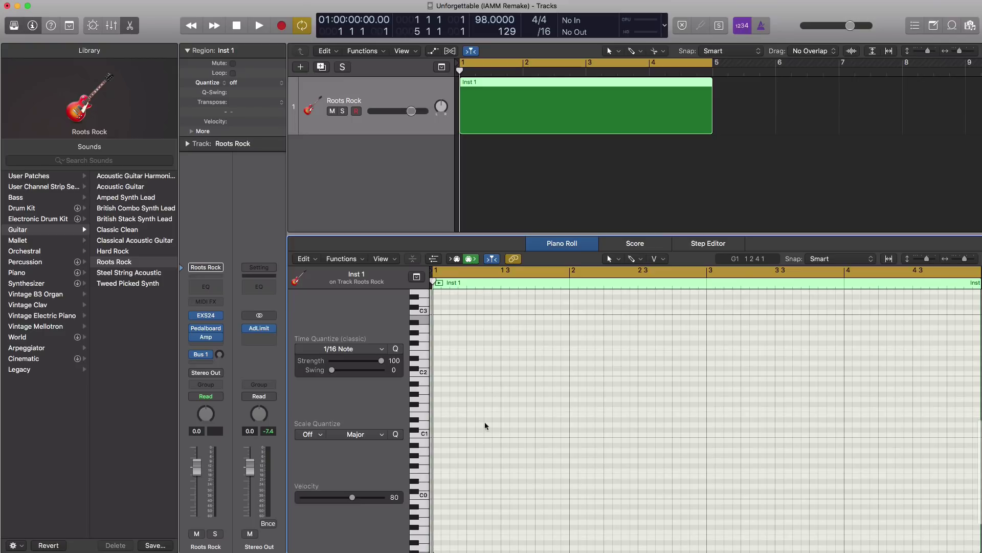
{"action": "left_click", "coordinate": [439, 396]}
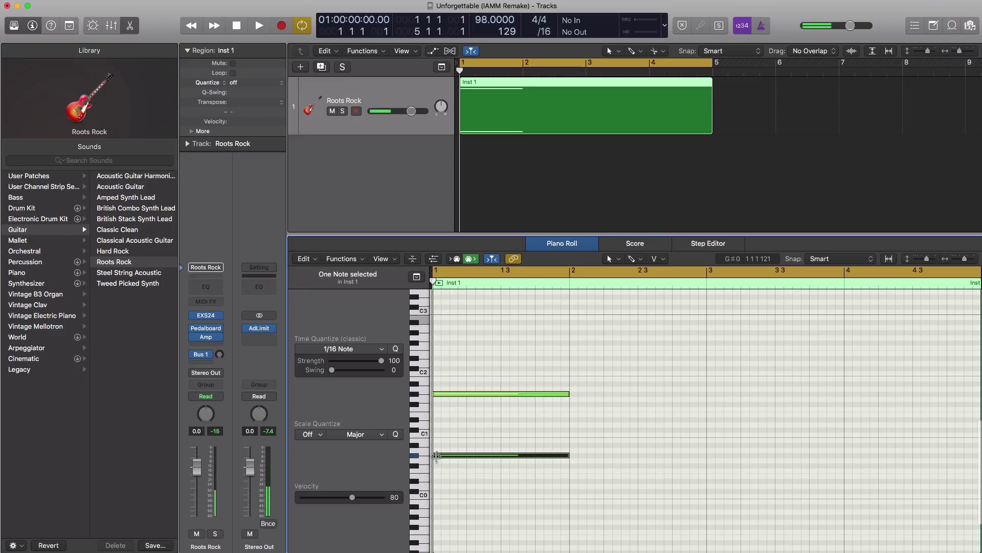
{"action": "left_click", "coordinate": [439, 455]}
{"action": "left_click", "coordinate": [471, 393], "text": "shift"}
{"action": "left_click_drag", "start_coordinate": [465, 394], "coordinate": [868, 423]}
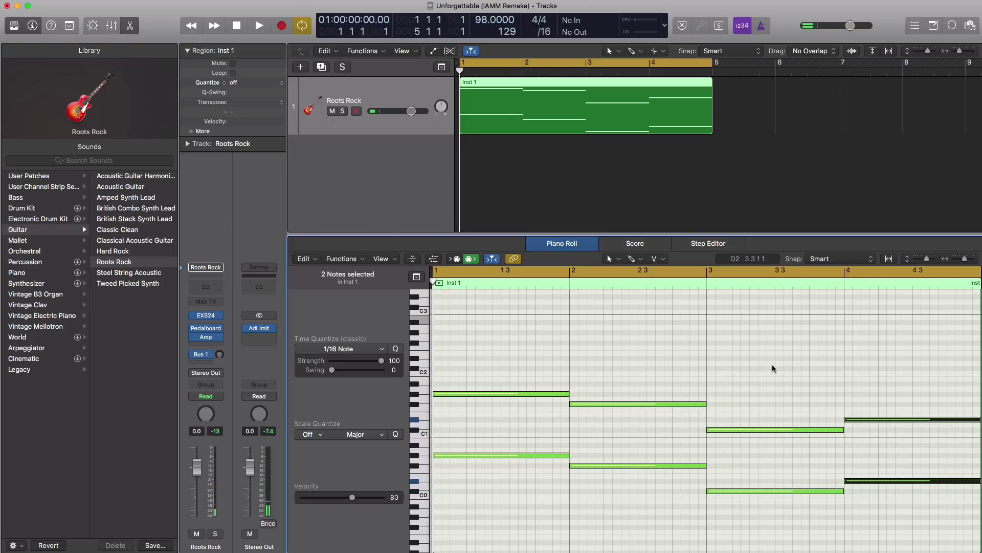
Step: Play back the guitar loop and adjust the output level in the EXS24 instrument
{"action": "key", "text": "space"}
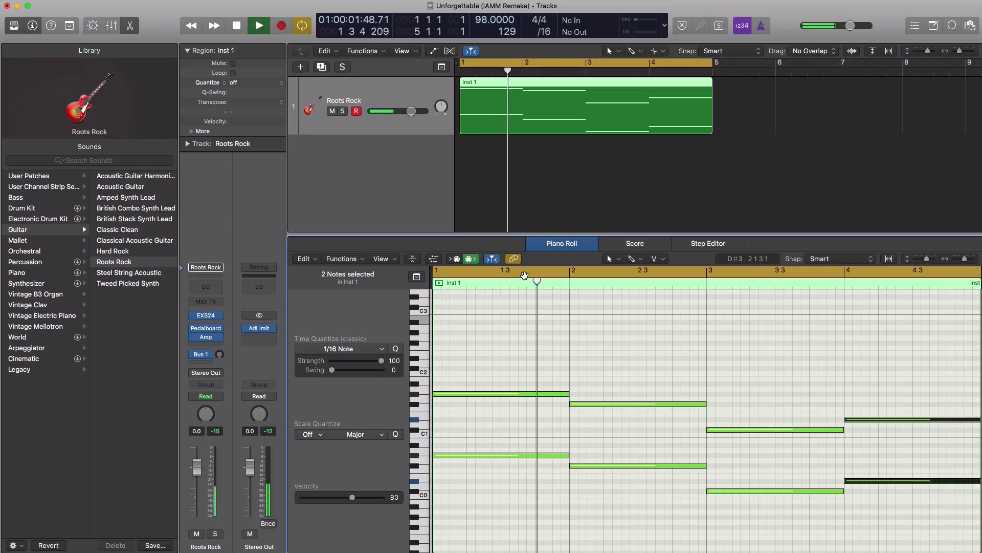
{"action": "key", "text": "v"}
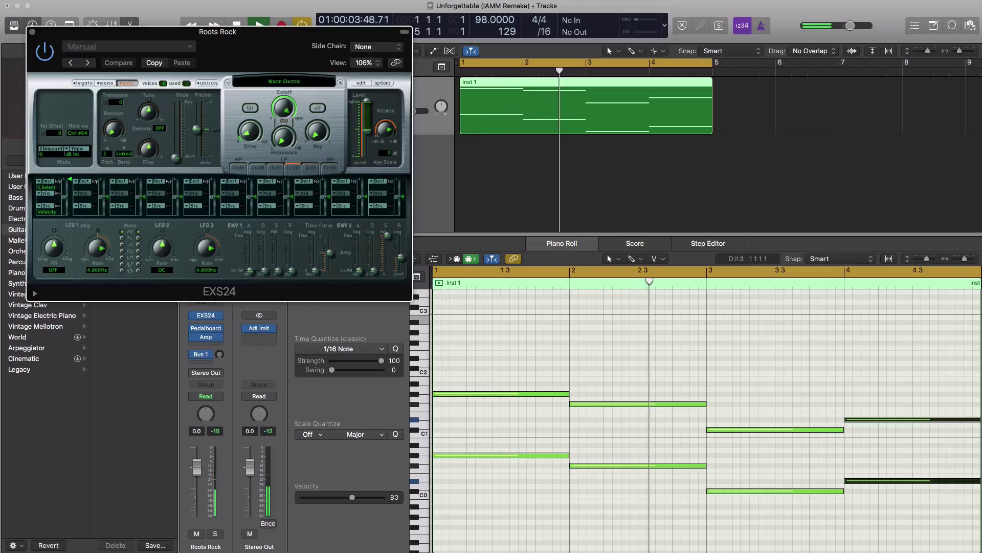
{"action": "left_click_drag", "start_coordinate": [367, 126], "coordinate": [367, 132]}
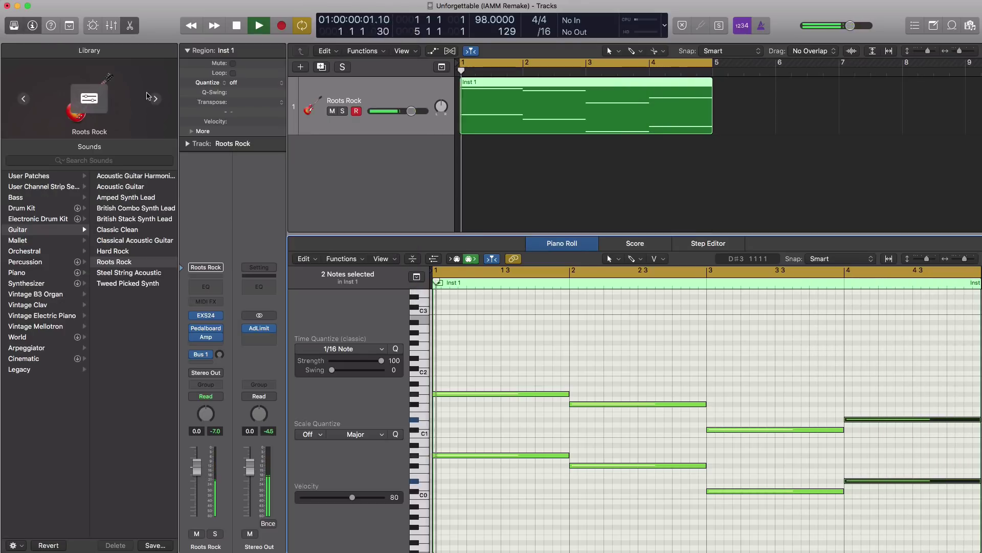
{"action": "key", "text": "space"}
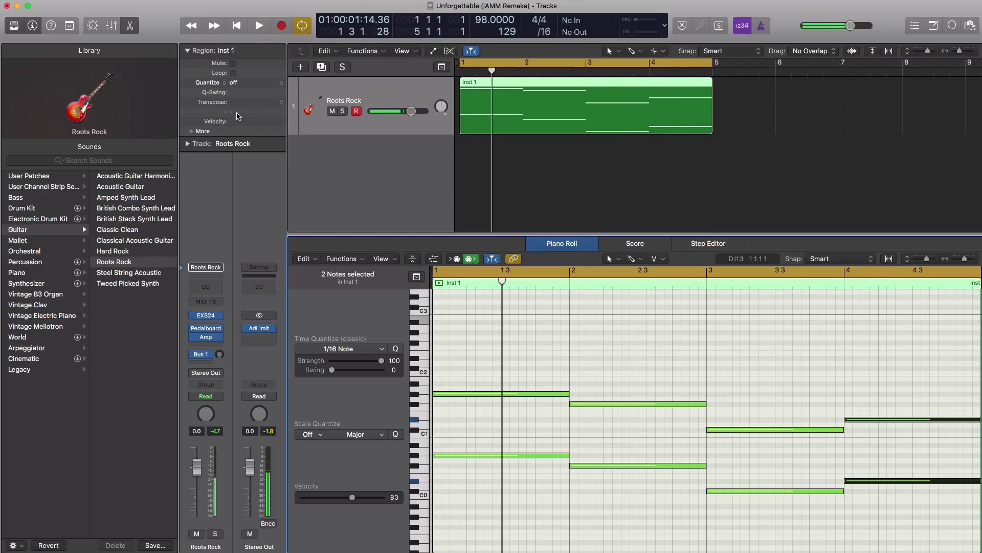
Step: Bounce the guitar MIDI region in place to a new audio track
{"action": "left_click", "coordinate": [588, 196]}
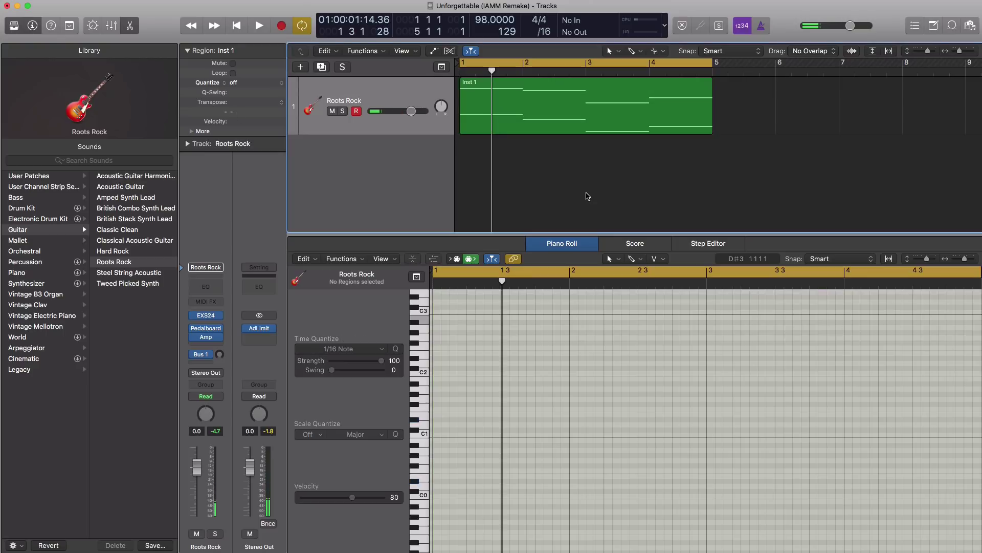
{"action": "left_click", "coordinate": [581, 114]}
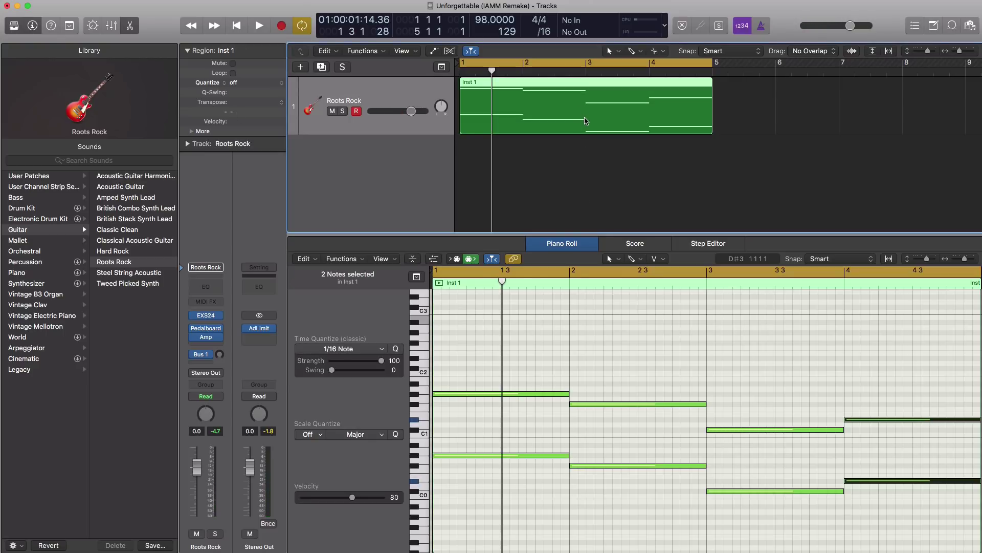
{"action": "left_click", "coordinate": [591, 154]}
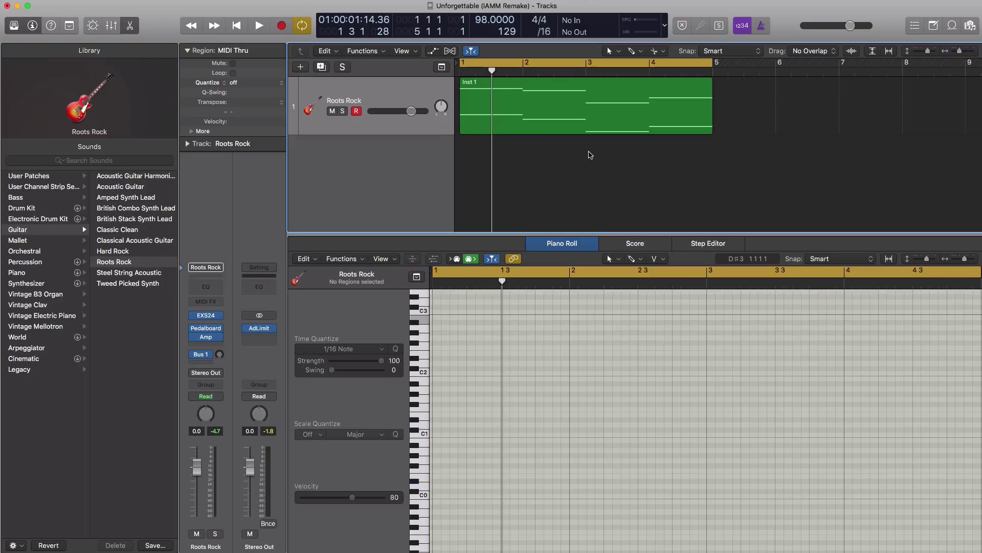
{"action": "left_click", "coordinate": [557, 113]}
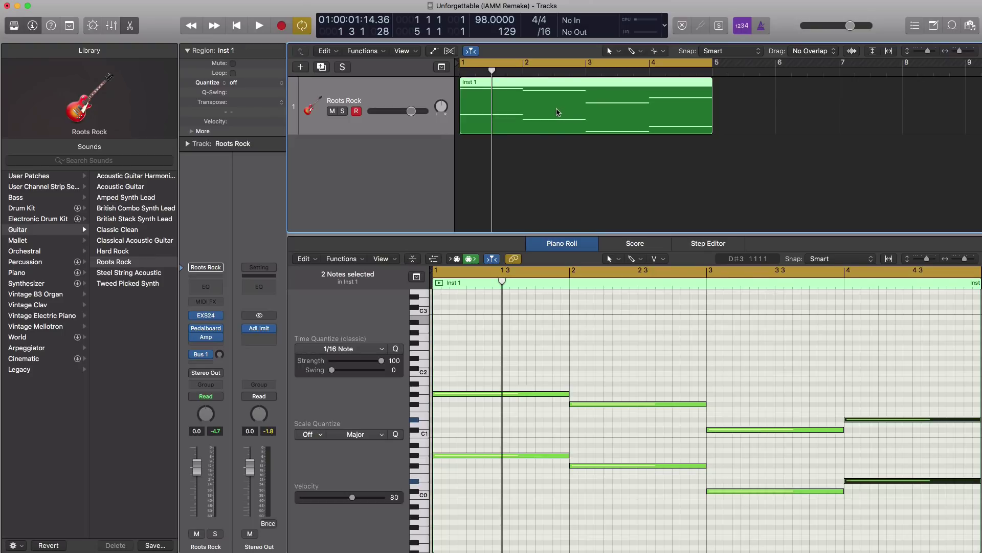
{"action": "right_click", "coordinate": [558, 112]}
{"action": "left_click", "coordinate": [563, 111]}
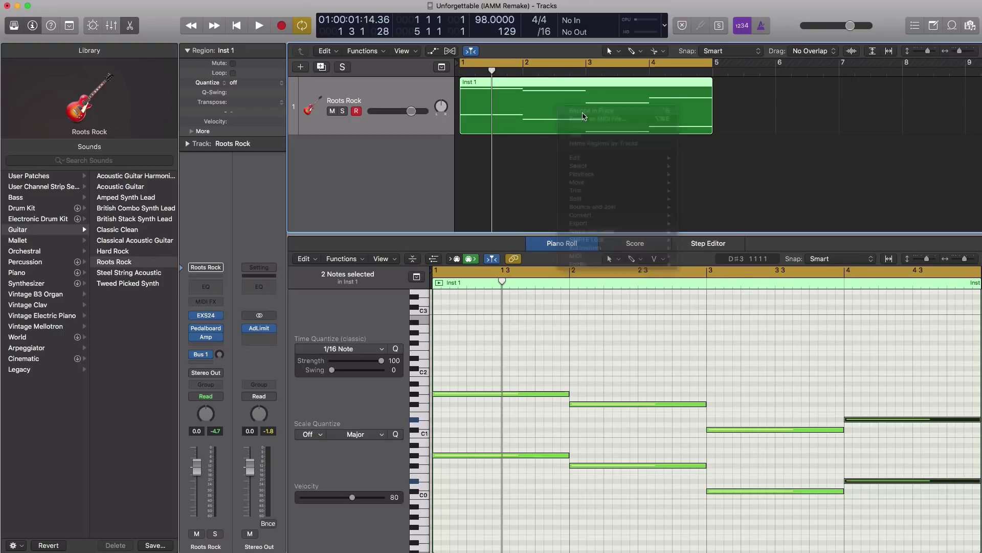
{"action": "left_click", "coordinate": [562, 197]}
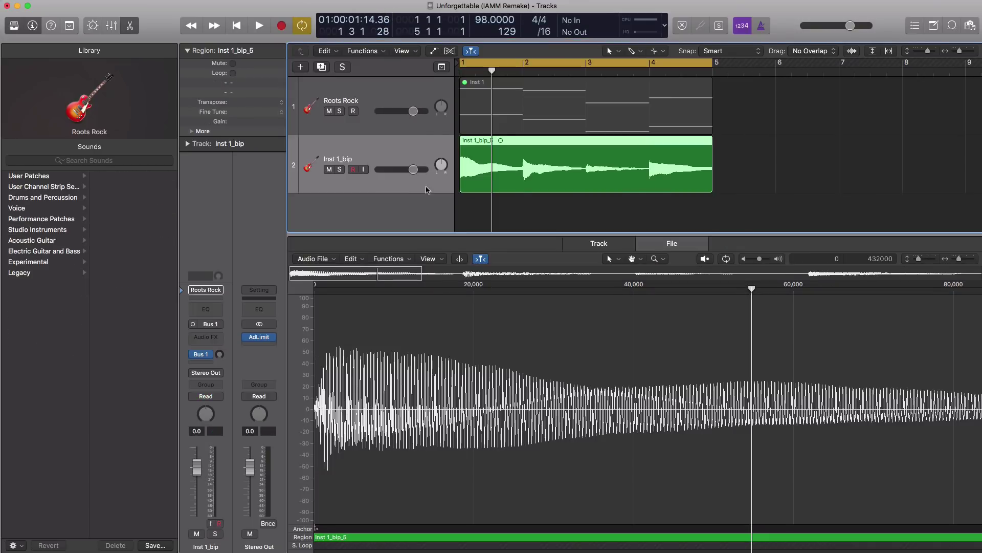
Step: Audition the bounced guitar audio track in solo, and unsolo it again
{"action": "left_click", "coordinate": [342, 173]}
{"action": "key", "text": "space"}
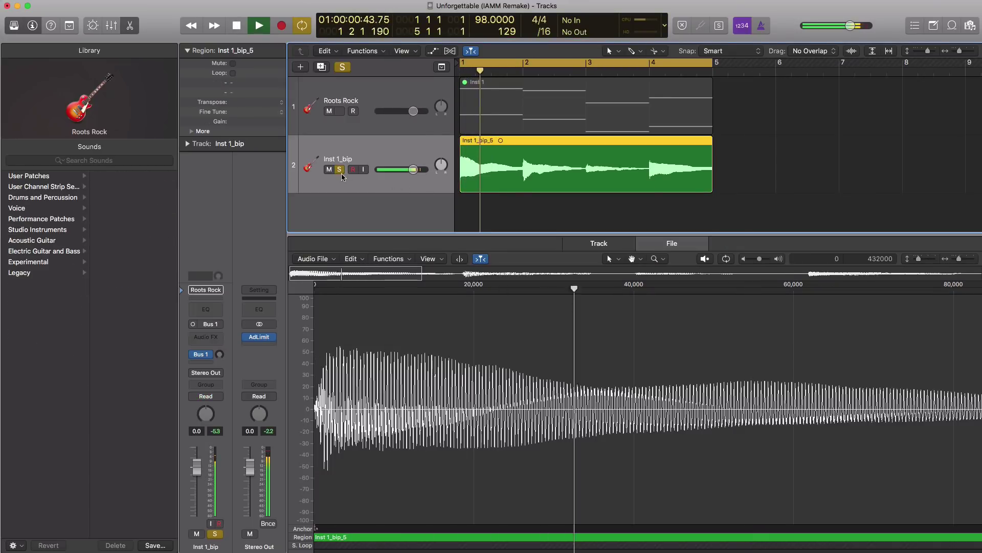
{"action": "key", "text": "space"}
{"action": "left_click", "coordinate": [342, 173]}
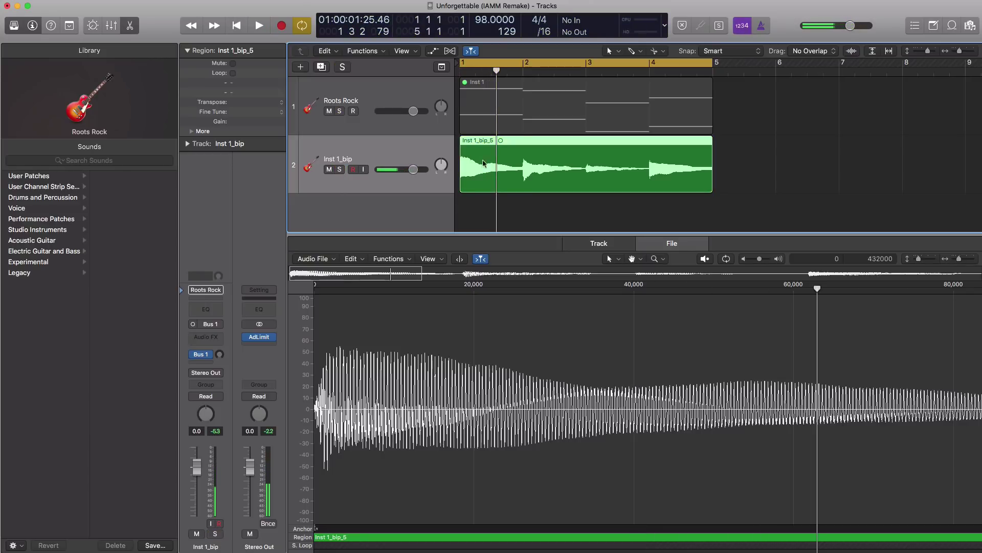
Step: Split the bounced audio region at bars 2, 3 and 4 into four one-bar regions
{"action": "left_click", "coordinate": [523, 149]}
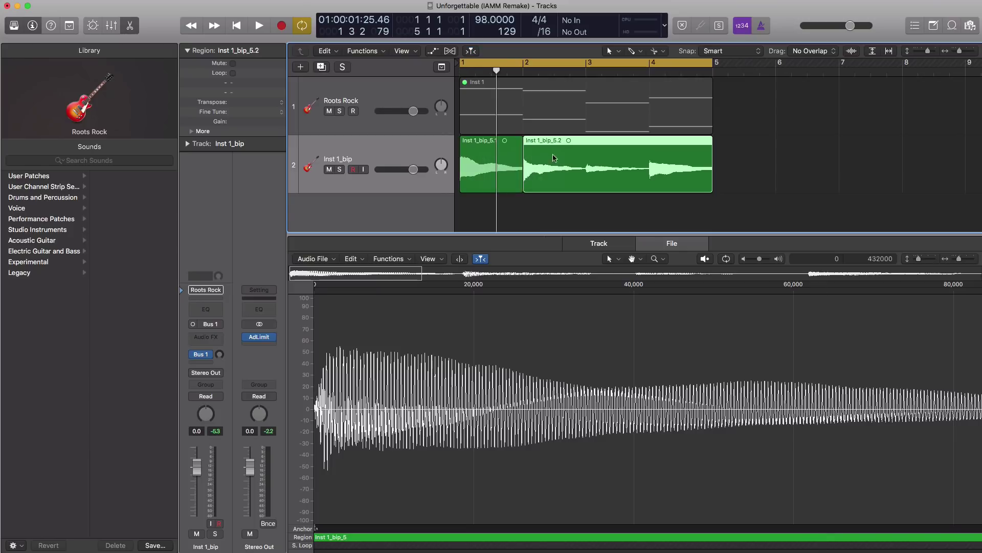
{"action": "left_click", "coordinate": [586, 149]}
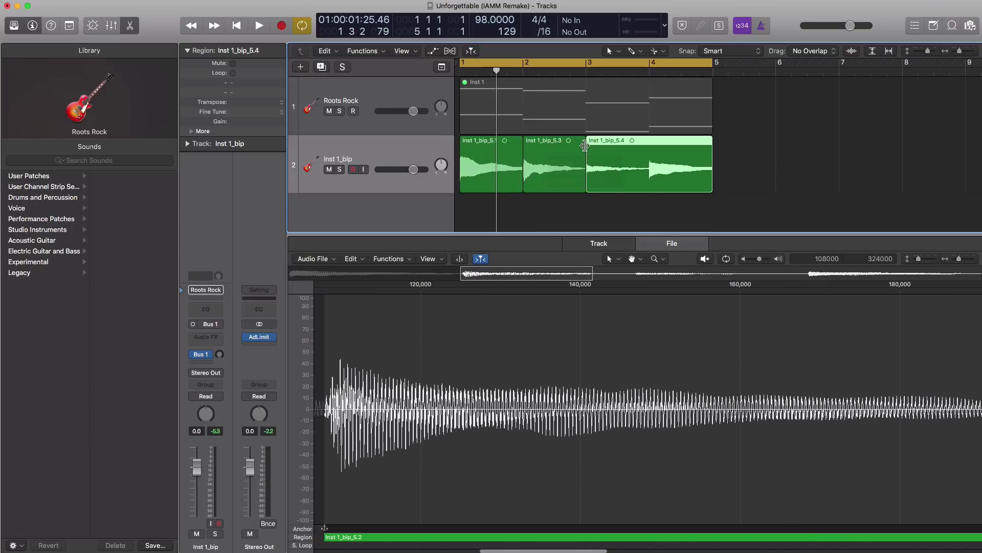
{"action": "left_click", "coordinate": [650, 149]}
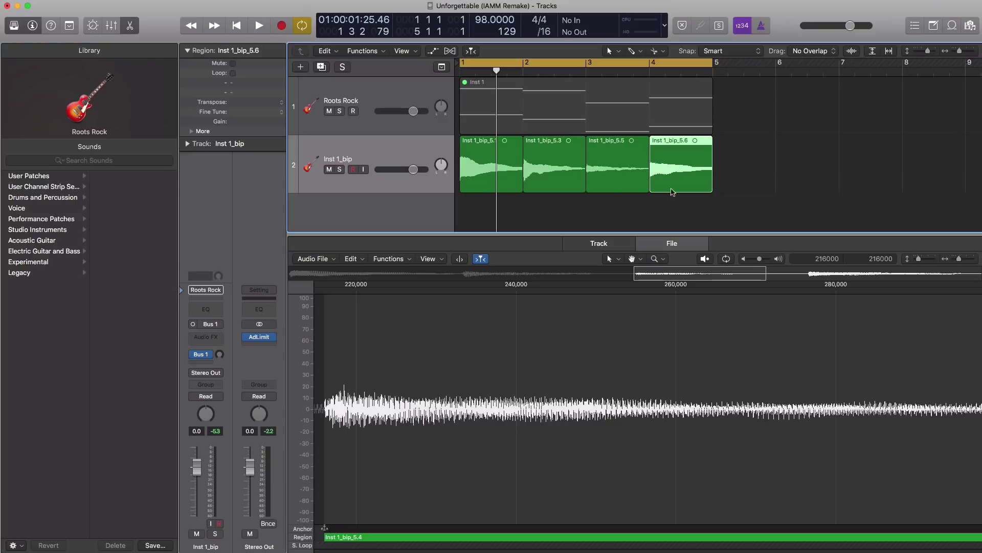
Step: Reverse each of the four one-bar guitar audio regions in the audio file editor
{"action": "left_click", "coordinate": [499, 177]}
{"action": "left_click", "coordinate": [383, 259]}
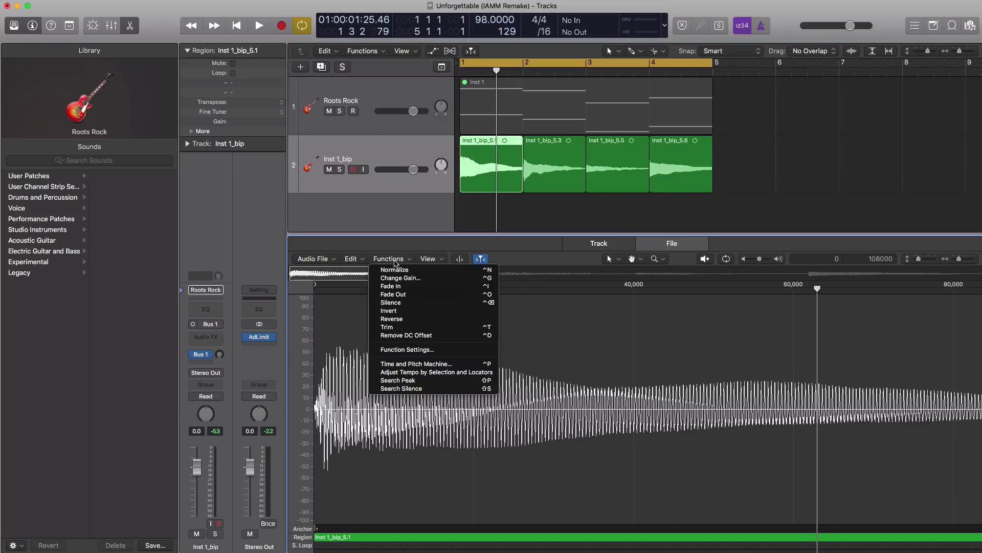
{"action": "left_click", "coordinate": [398, 323]}
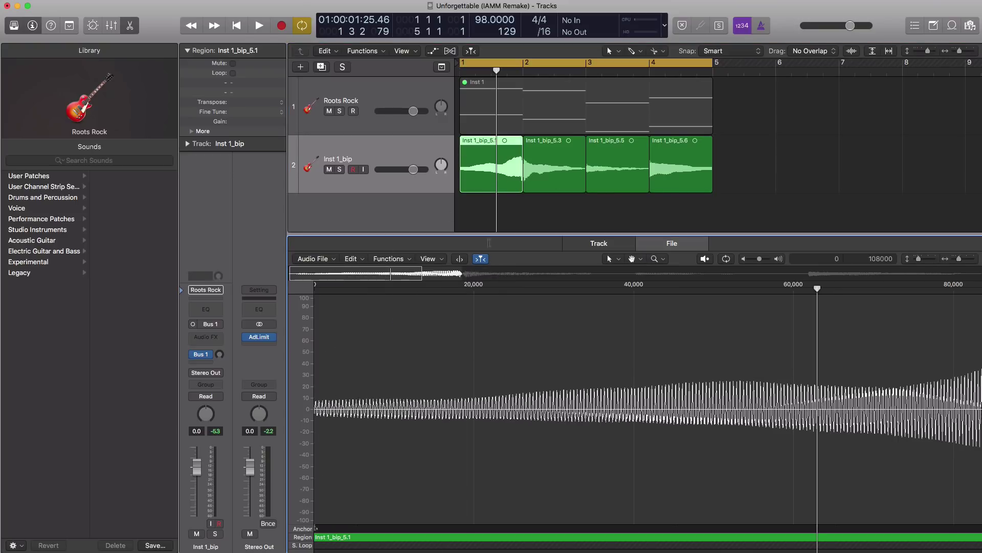
{"action": "left_click", "coordinate": [545, 175]}
{"action": "left_click", "coordinate": [389, 258]}
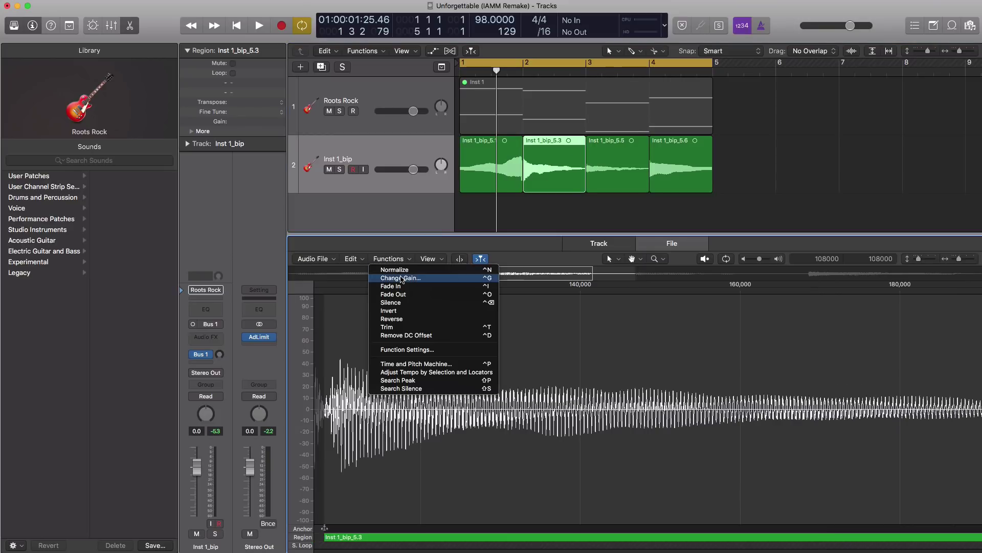
{"action": "left_click", "coordinate": [398, 320]}
{"action": "left_click", "coordinate": [595, 185]}
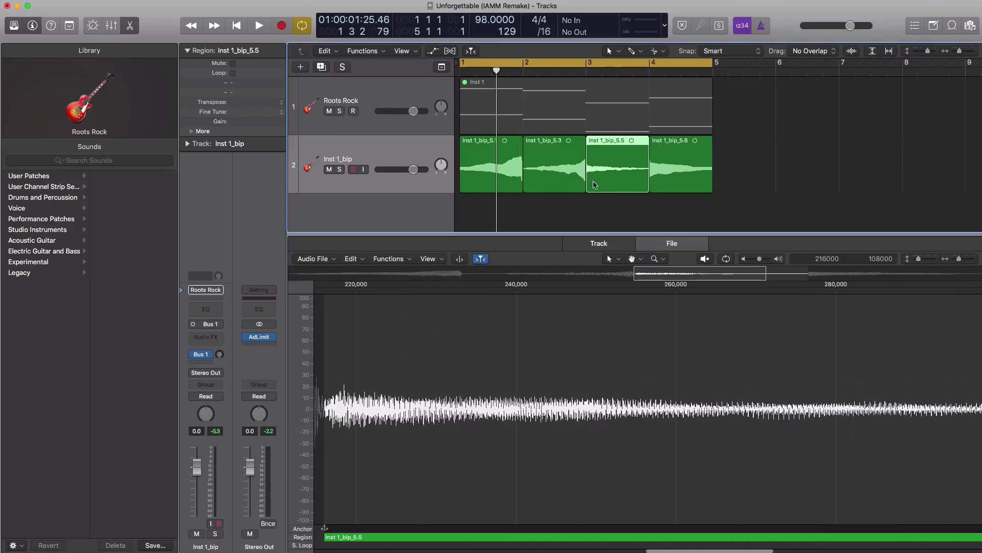
{"action": "left_click", "coordinate": [400, 264]}
{"action": "left_click", "coordinate": [401, 321]}
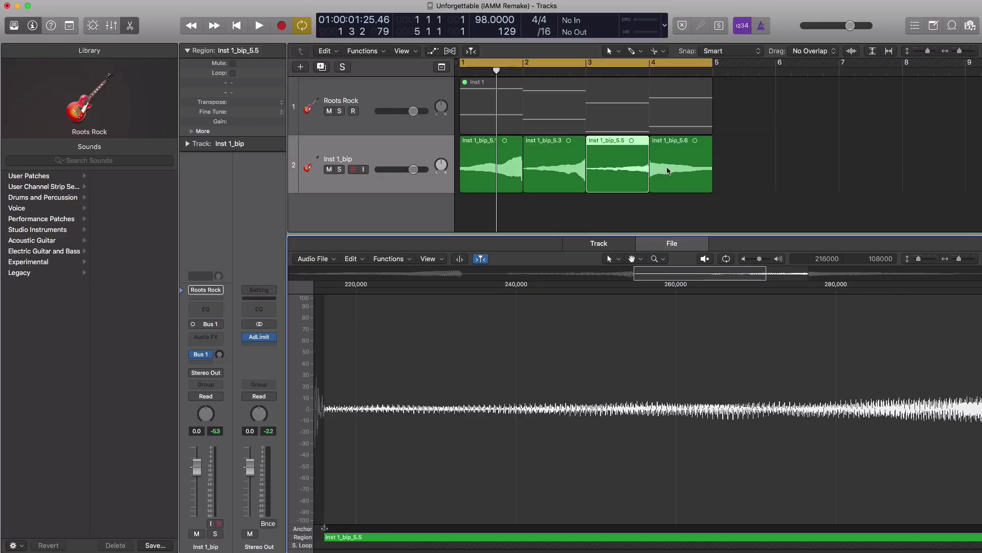
{"action": "left_click", "coordinate": [668, 170]}
{"action": "left_click", "coordinate": [389, 261]}
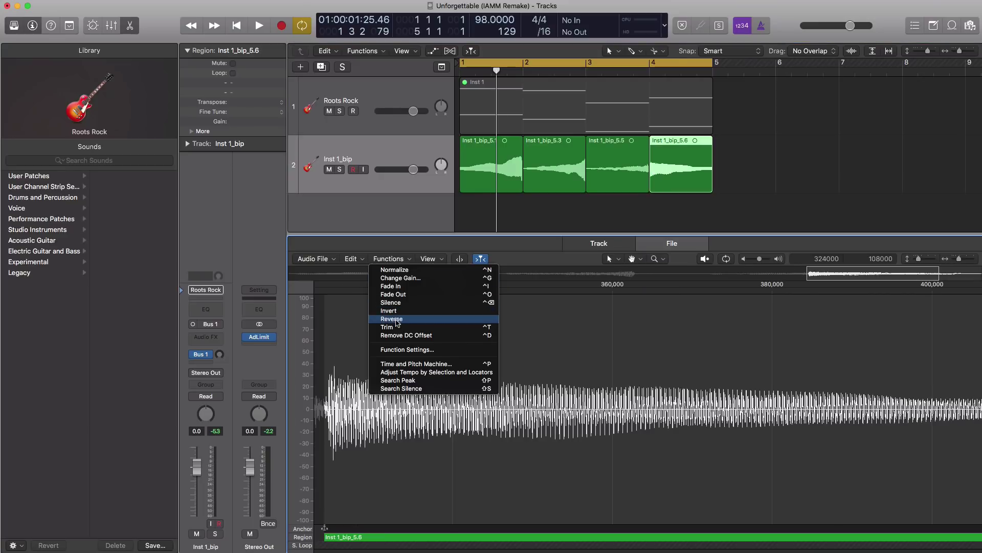
{"action": "left_click", "coordinate": [424, 322]}
Step: Deselect the regions and play back the reversed guitar audio from the start of the cycle
{"action": "key", "text": "space"}
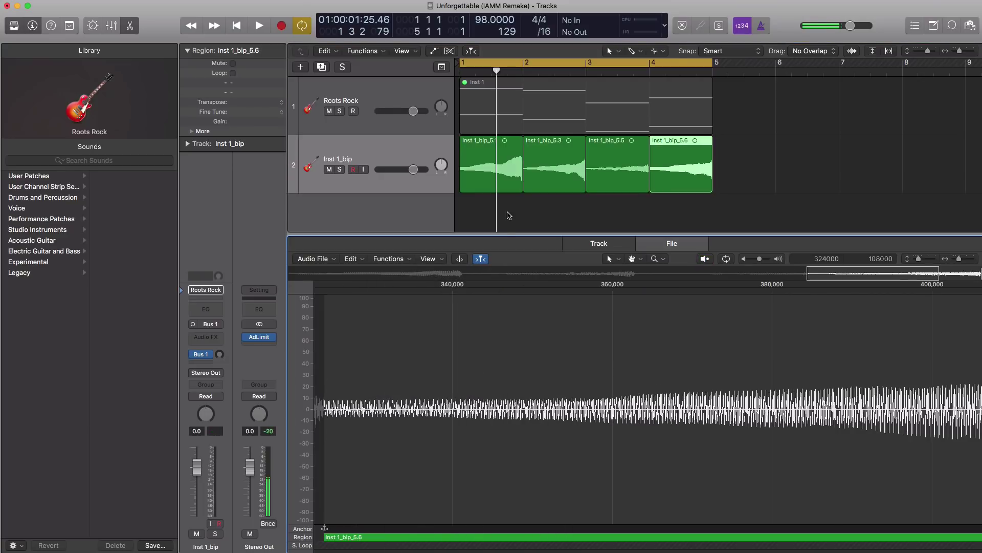
{"action": "left_click", "coordinate": [509, 215]}
{"action": "key", "text": "space"}
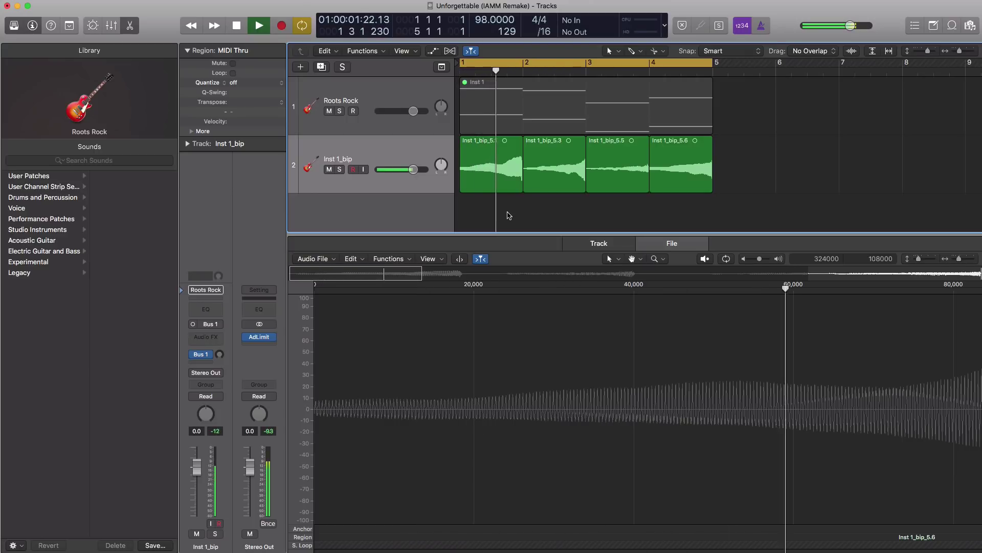
Step: Close the audio file editor, stop playback and insert a Channel EQ on the reversed guitar track
{"action": "key", "text": "e"}
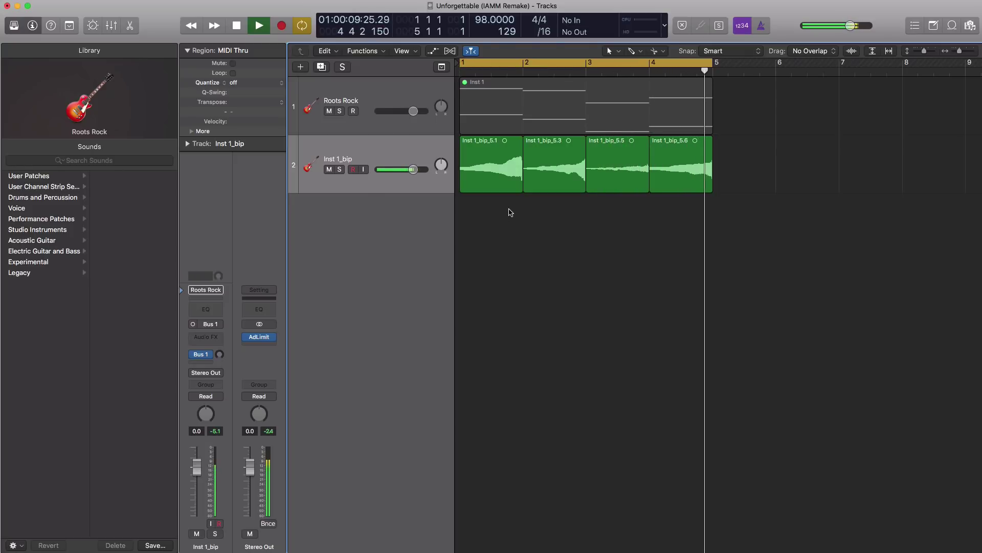
{"action": "key", "text": "space"}
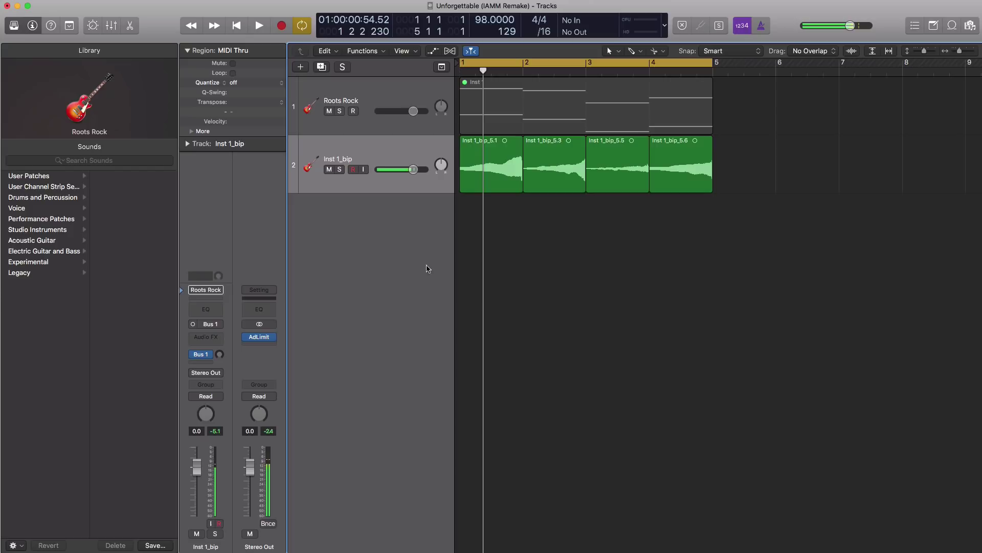
{"action": "left_click", "coordinate": [205, 310]}
{"action": "left_click_drag", "start_coordinate": [355, 29], "coordinate": [626, 81]}
Step: Lower the Channel EQ's high shelf to 3500 Hz with a gain of -10.0 dB while the guitar plays
{"action": "key", "text": "space"}
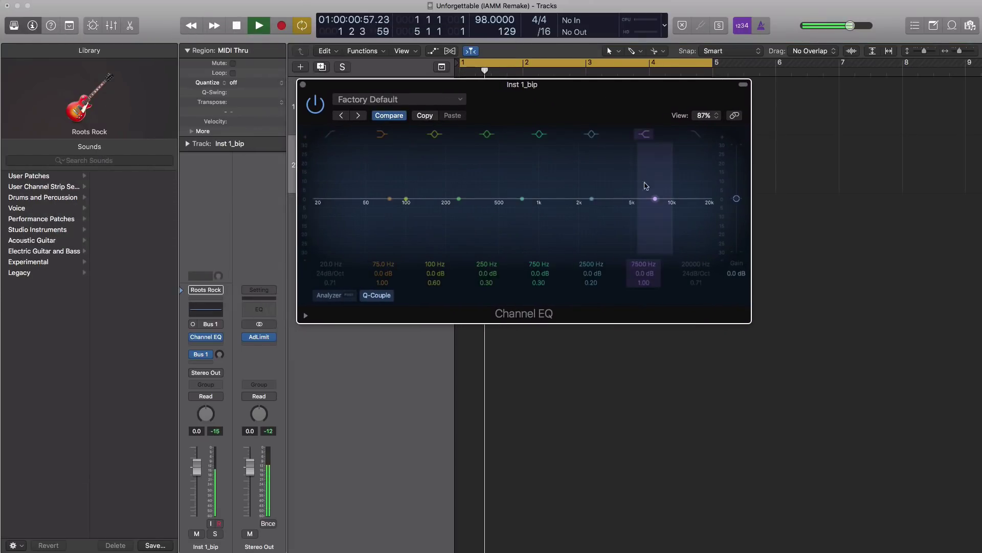
{"action": "mouse_move", "coordinate": [649, 193]}
{"action": "left_mouse_down"}
{"action": "mouse_move", "coordinate": [653, 204]}
{"action": "mouse_move", "coordinate": [585, 243]}
{"action": "mouse_move", "coordinate": [611, 230]}
{"action": "left_mouse_up"}
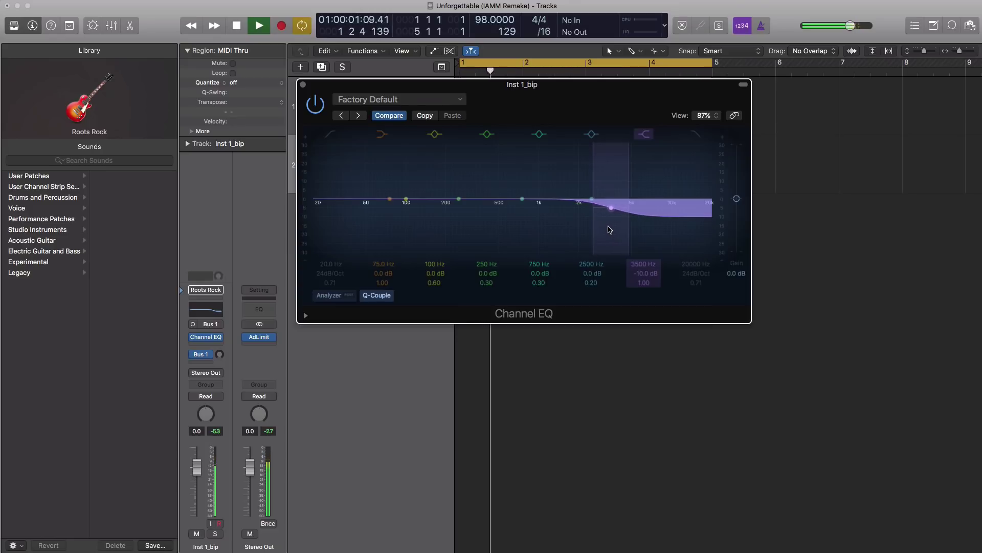
{"action": "key", "text": "space"}
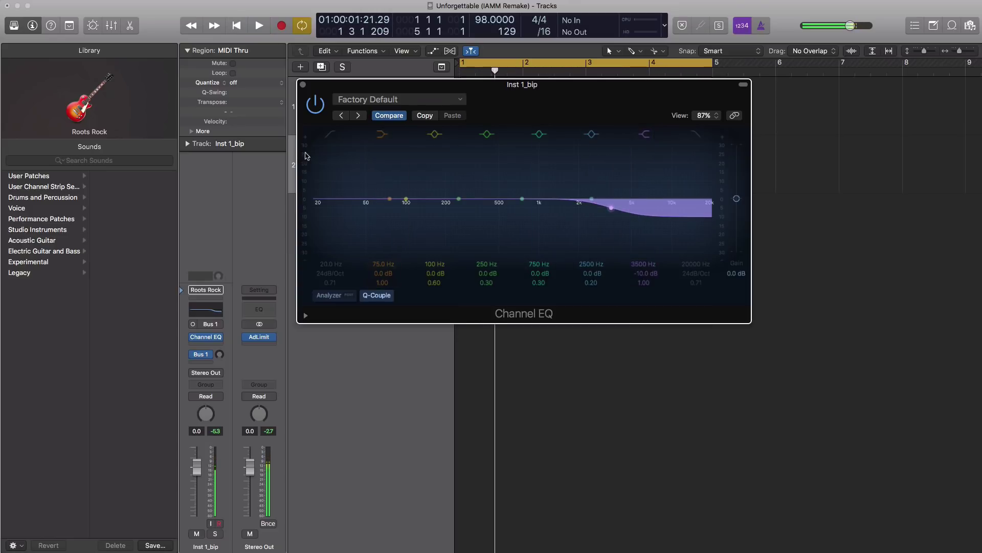
Step: Enable the EQ's low-cut band and raise its cutoff to just under 250 Hz during playback, and close the plug-in
{"action": "left_click", "coordinate": [331, 139]}
{"action": "key", "text": "space"}
{"action": "left_click_drag", "start_coordinate": [318, 211], "coordinate": [474, 211]}
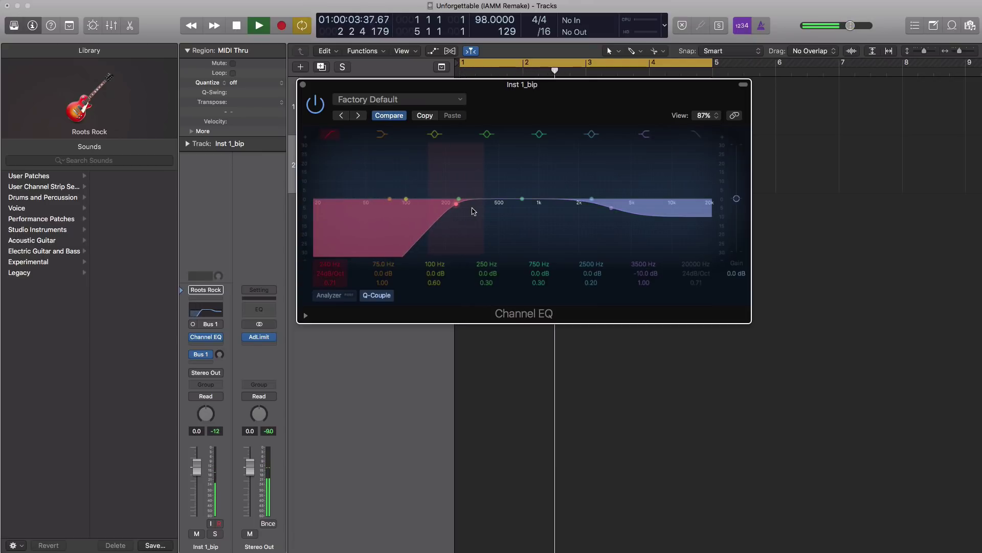
{"action": "left_click", "coordinate": [303, 84]}
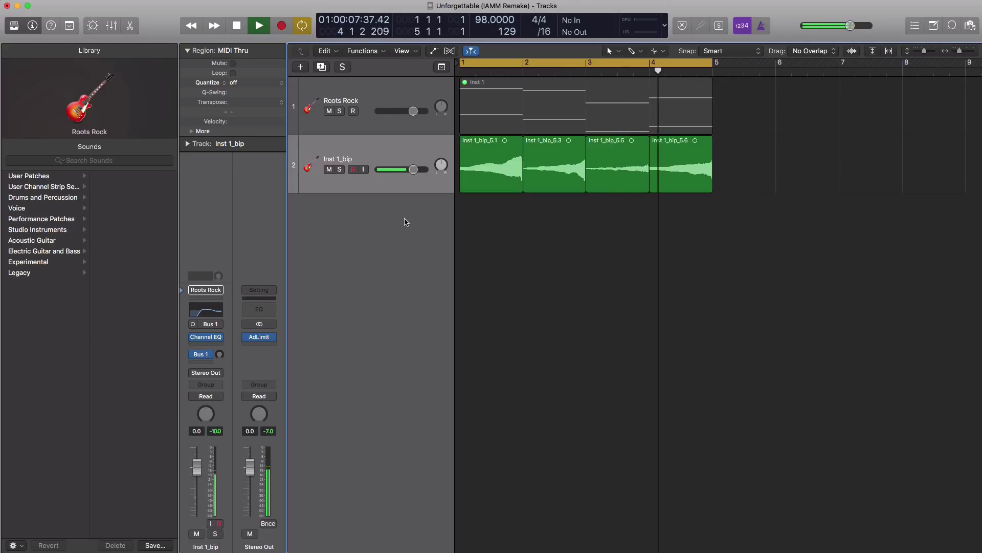
{"action": "key", "text": "space"}
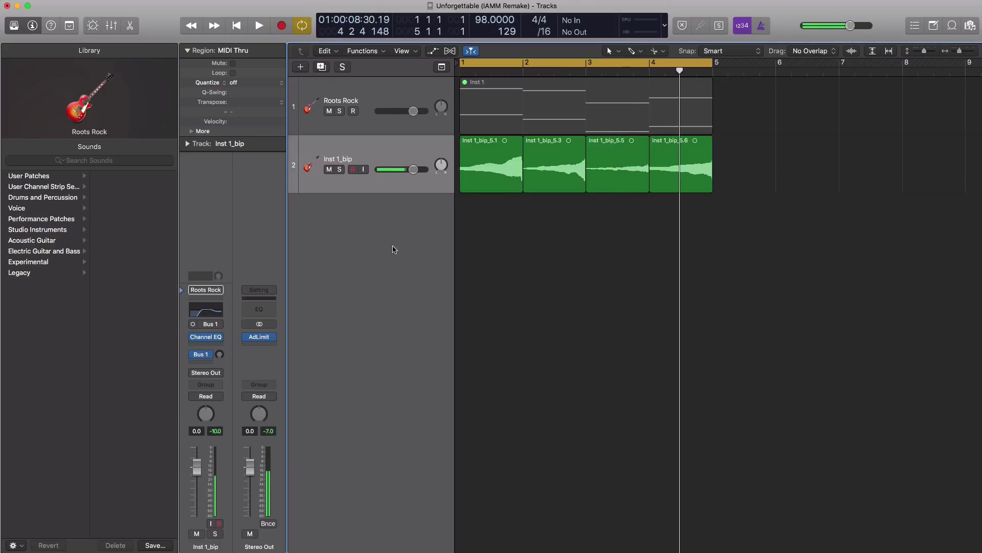
Step: Insert a Tape Delay after the Channel EQ on the reversed guitar track
{"action": "left_click", "coordinate": [215, 347]}
{"action": "mouse_move", "coordinate": [216, 423]}
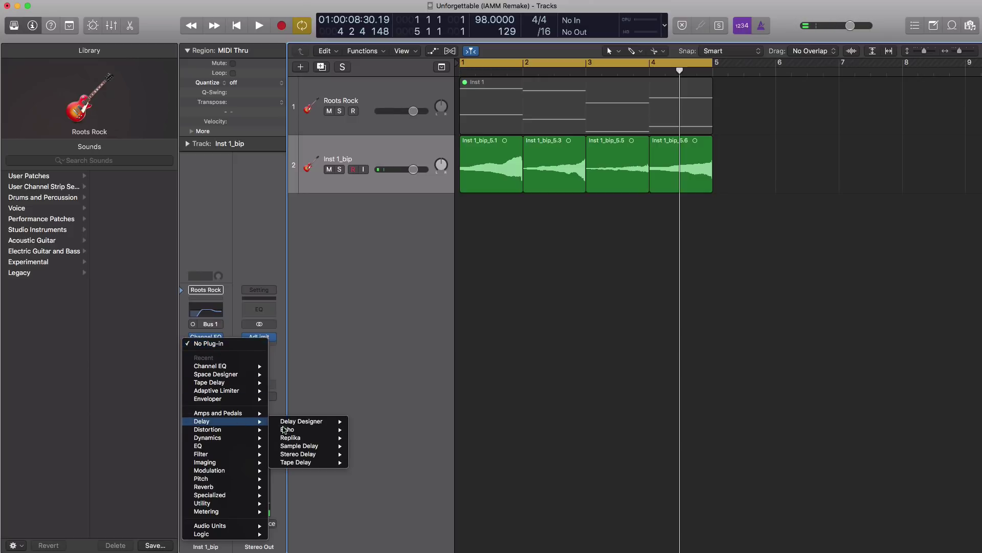
{"action": "left_click", "coordinate": [310, 463]}
{"action": "key", "text": "Return"}
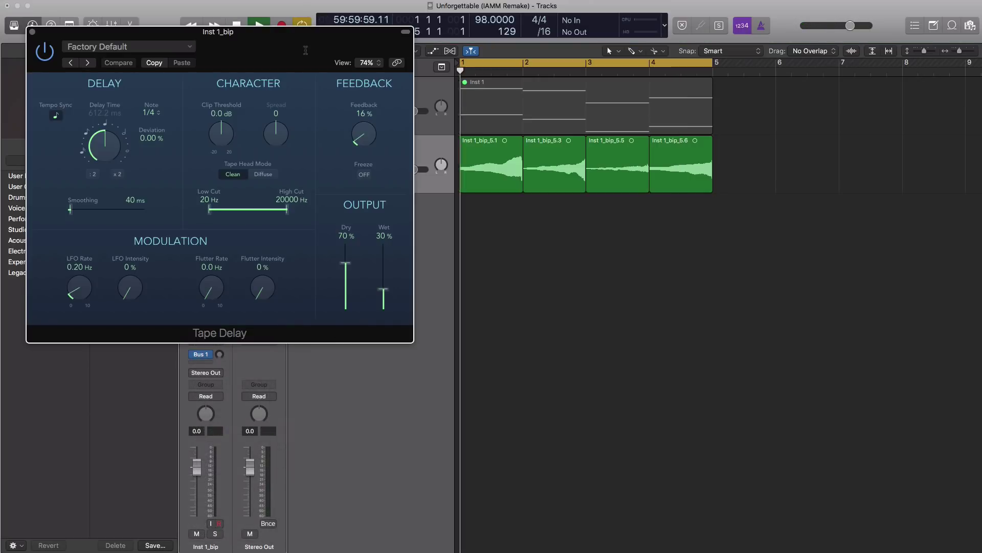
Step: Set the Tape Delay's dry output to 100% and wet output to 15%, and audition the guitar
{"action": "key", "text": "space"}
{"action": "left_click_drag", "start_coordinate": [640, 286], "coordinate": [640, 262]}
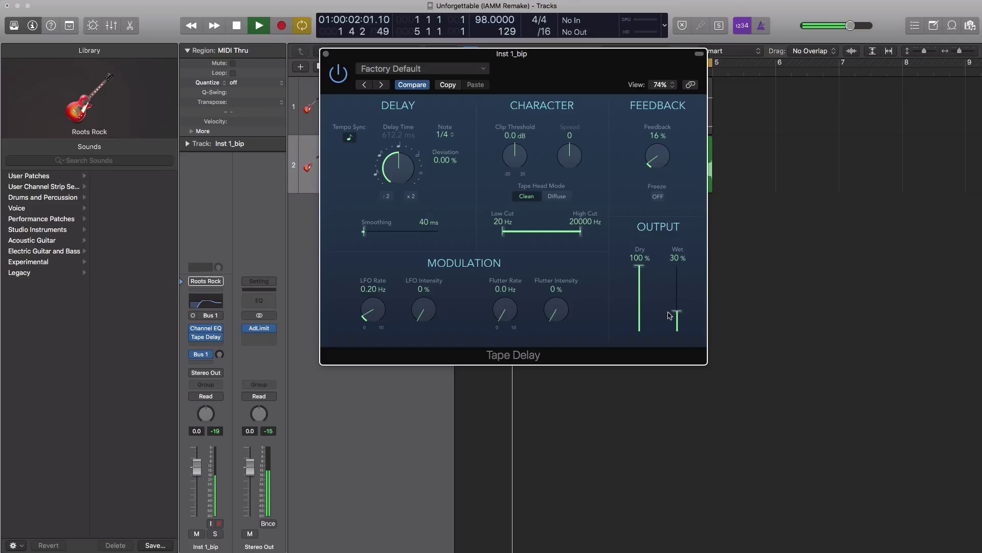
{"action": "key", "text": "space"}
{"action": "left_click_drag", "start_coordinate": [678, 312], "coordinate": [679, 314]}
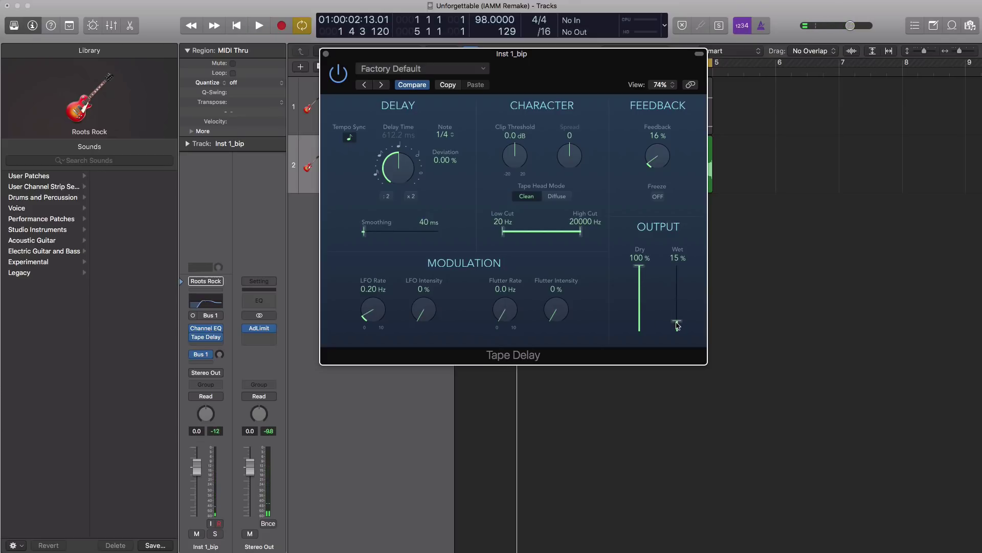
{"action": "key", "text": "space"}
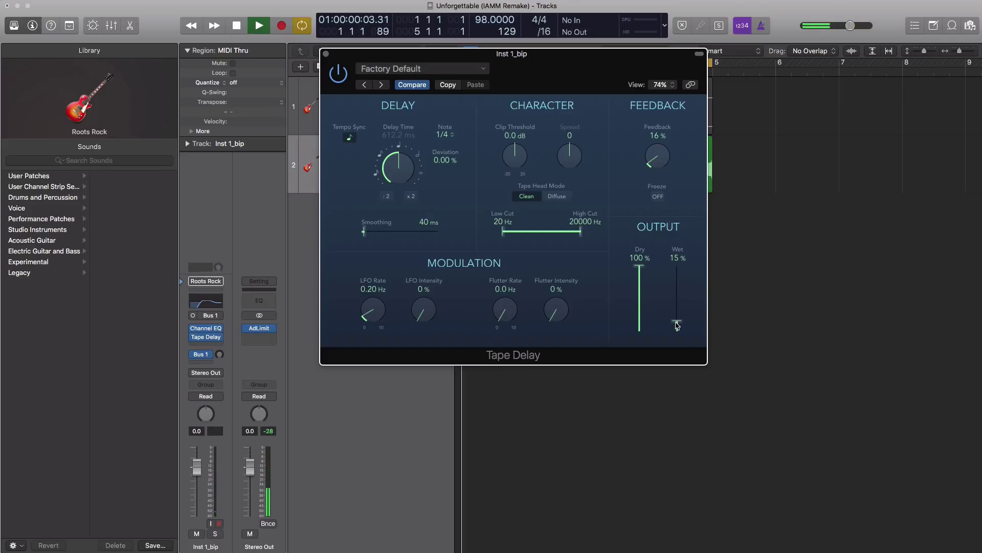
{"action": "left_click", "coordinate": [326, 54]}
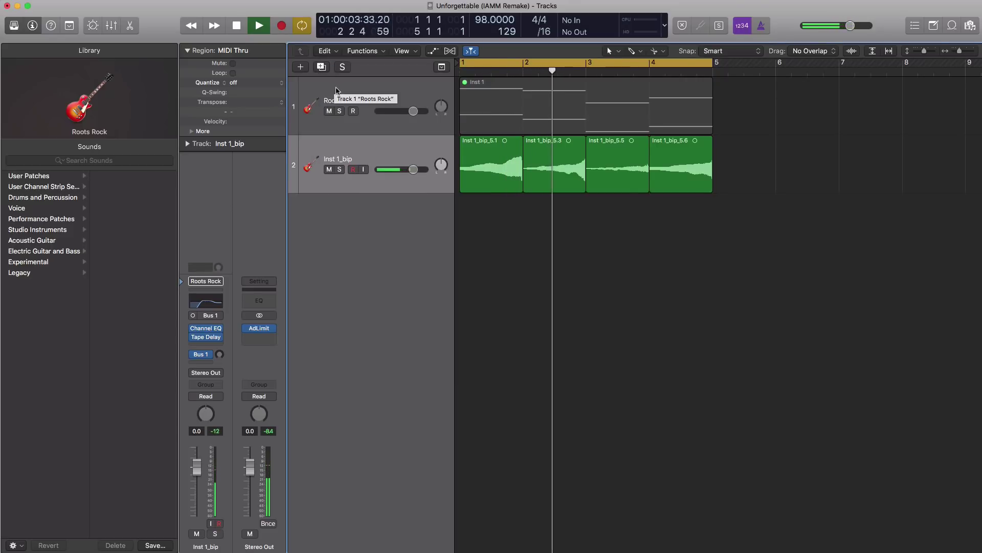
{"action": "key", "text": "space"}
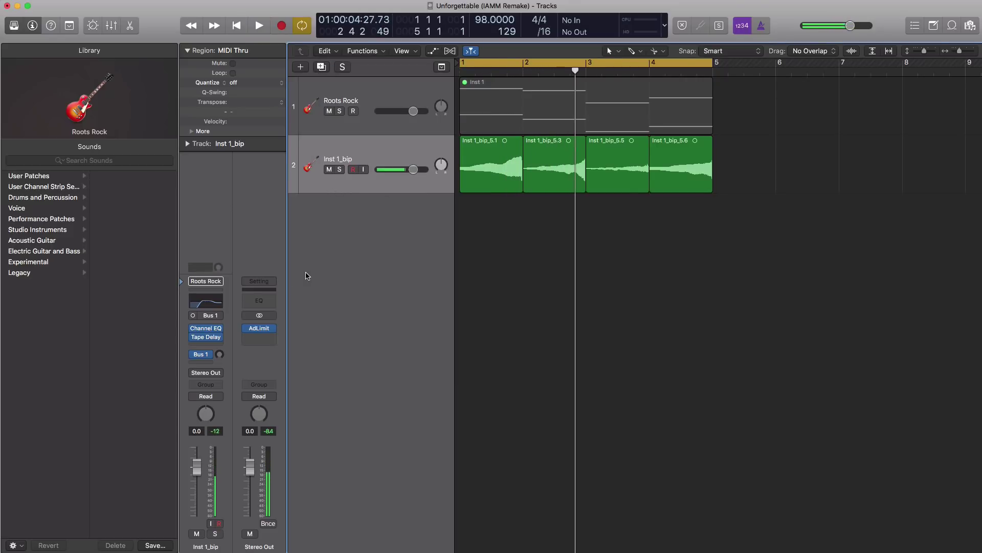
Step: Insert a mono Space Designer reverb after the Tape Delay on the reversed guitar track
{"action": "left_click", "coordinate": [207, 346]}
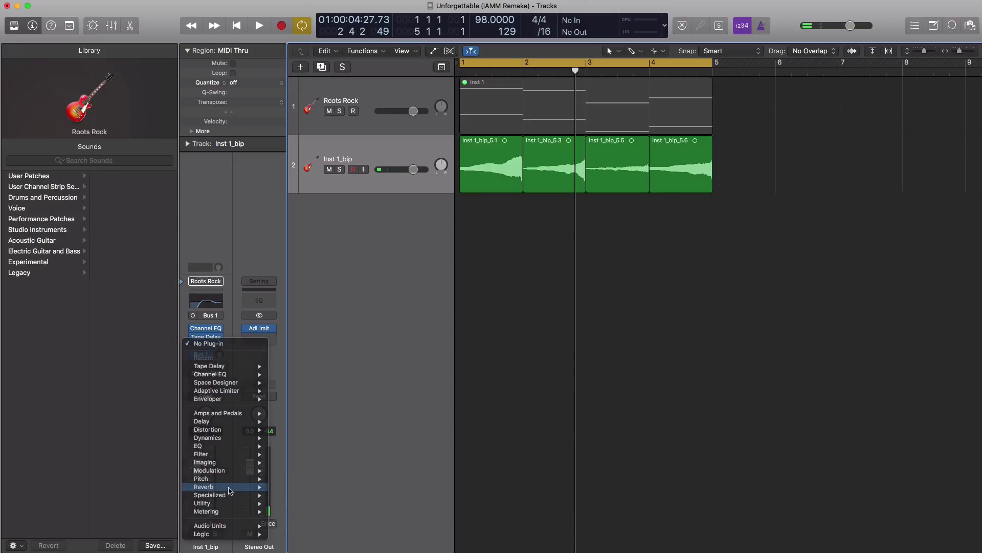
{"action": "key", "text": "Escape"}
{"action": "left_click", "coordinate": [209, 347]}
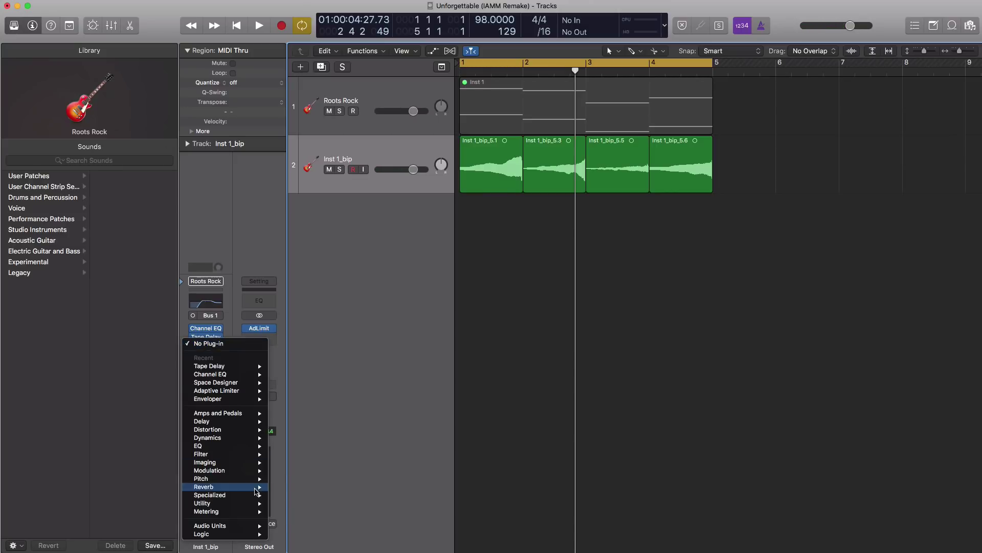
{"action": "mouse_move", "coordinate": [261, 487]}
{"action": "mouse_move", "coordinate": [318, 512]}
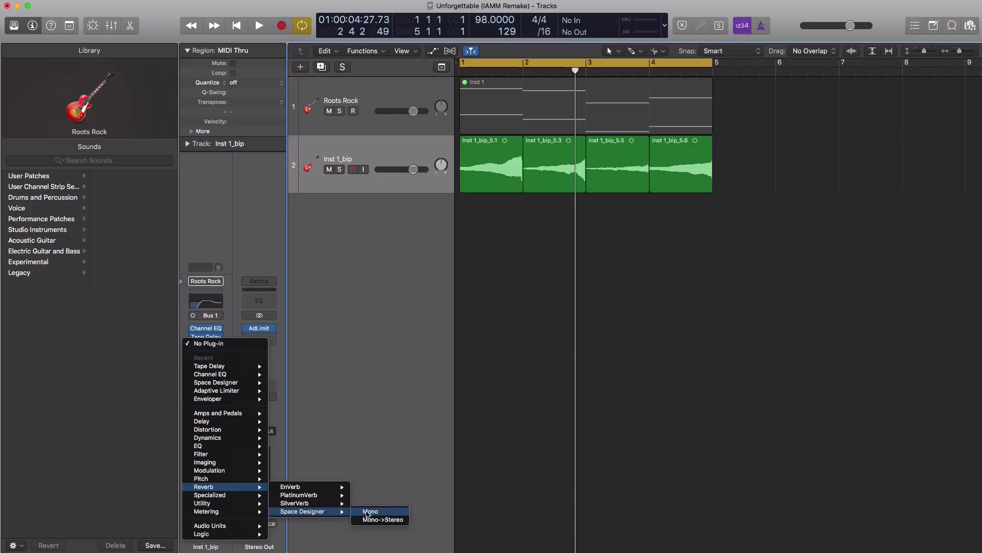
{"action": "left_click", "coordinate": [370, 512]}
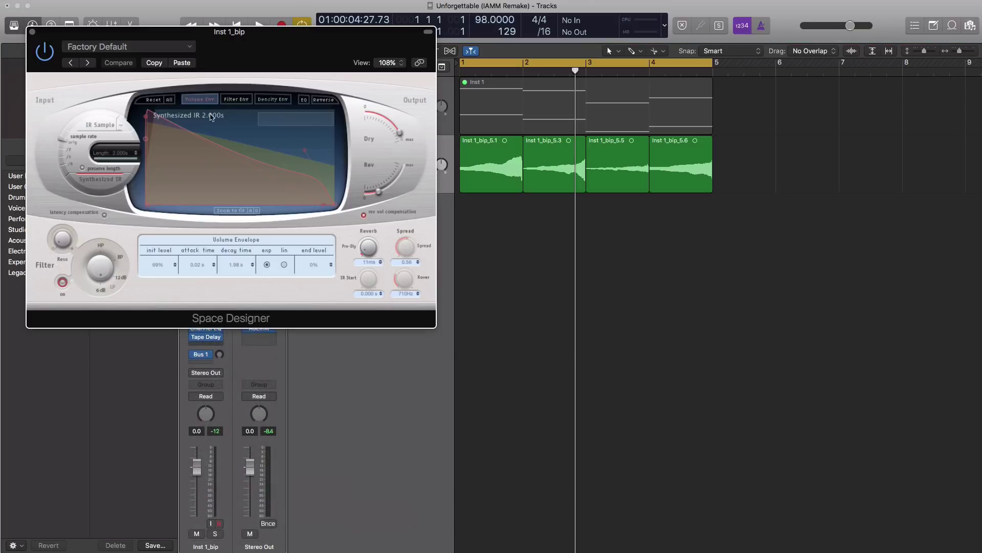
{"action": "left_click_drag", "start_coordinate": [131, 52], "coordinate": [432, 128]}
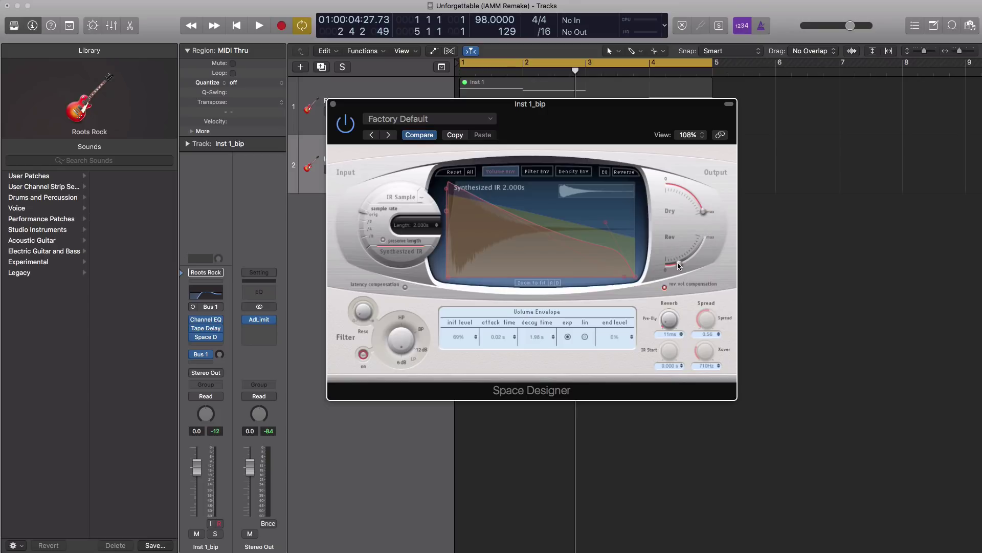
Step: Set Space Designer's reverb output to about -19.5 dB during playback, close the plug-in and audition the guitar
{"action": "key", "text": "space"}
{"action": "left_click_drag", "start_coordinate": [676, 265], "coordinate": [679, 265]}
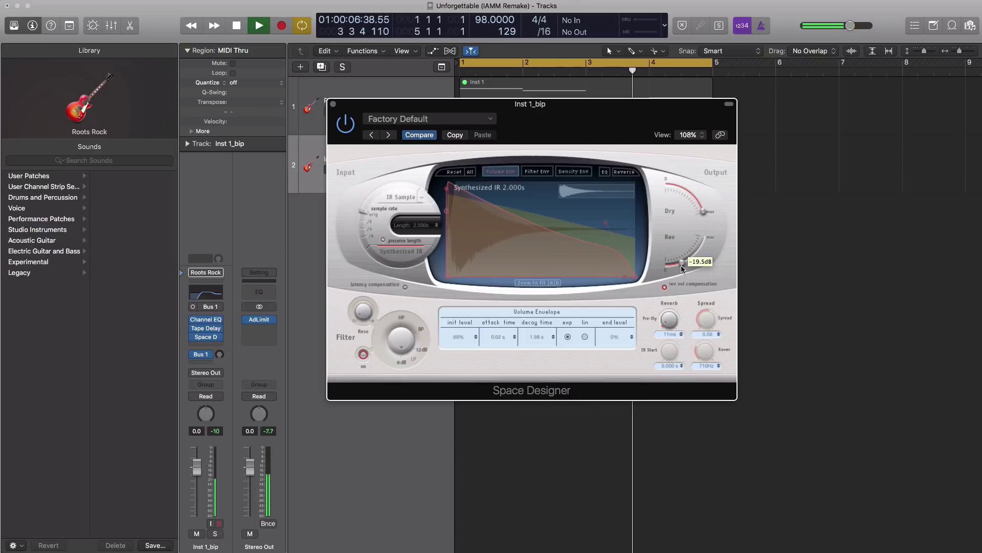
{"action": "key", "text": "super+w"}
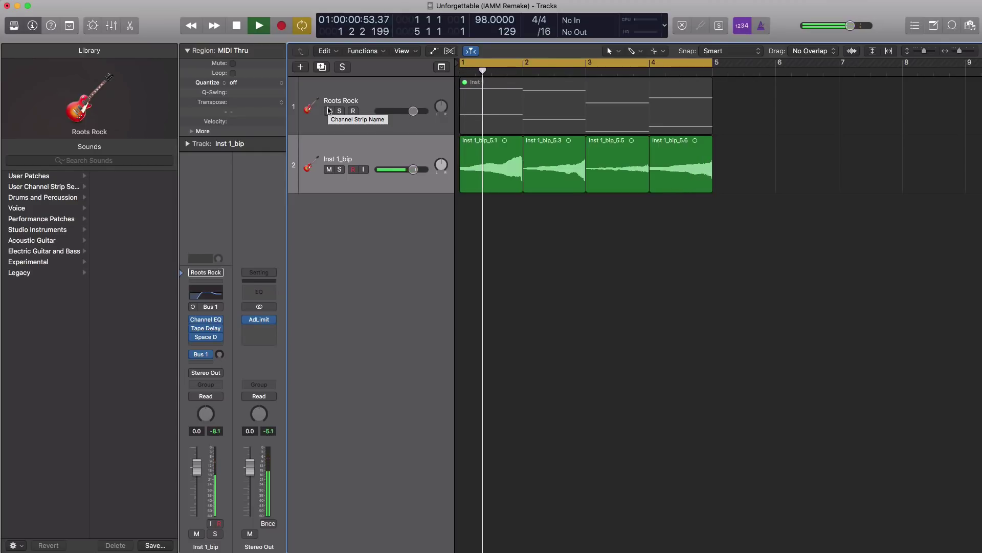
{"action": "key", "text": "space"}
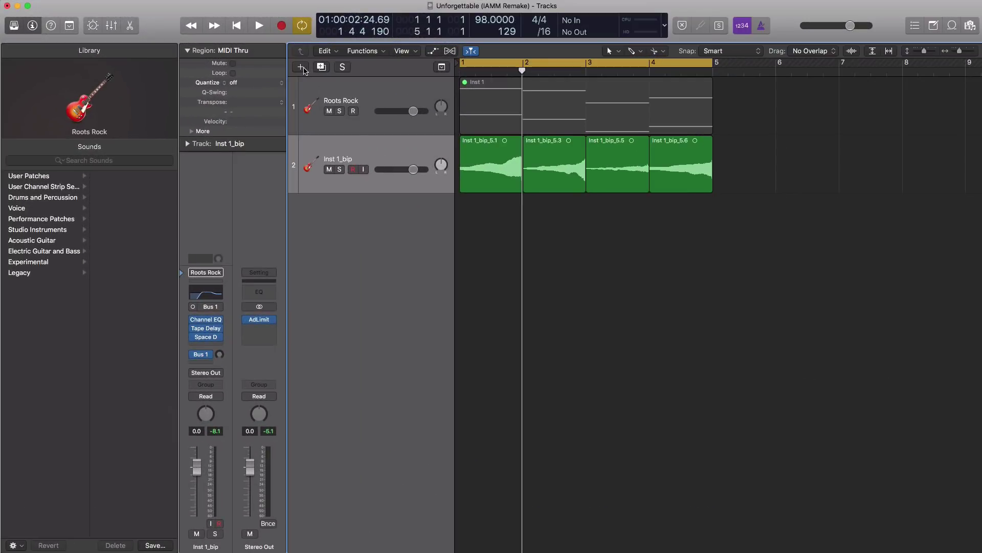
Step: Create one new software instrument track and load the ES2 synthesizer on it
{"action": "left_click", "coordinate": [302, 68]}
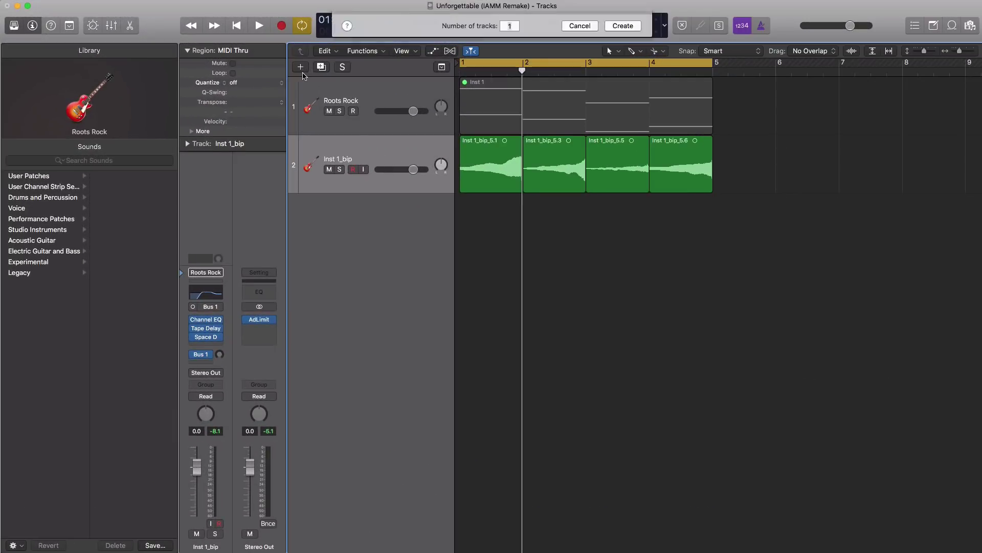
{"action": "left_click", "coordinate": [637, 171]}
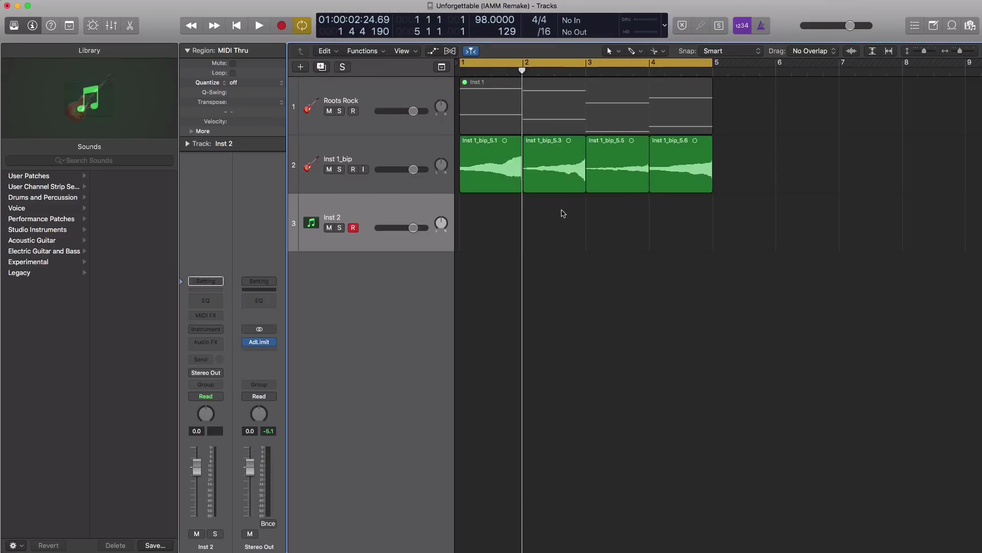
{"action": "left_click", "coordinate": [216, 331]}
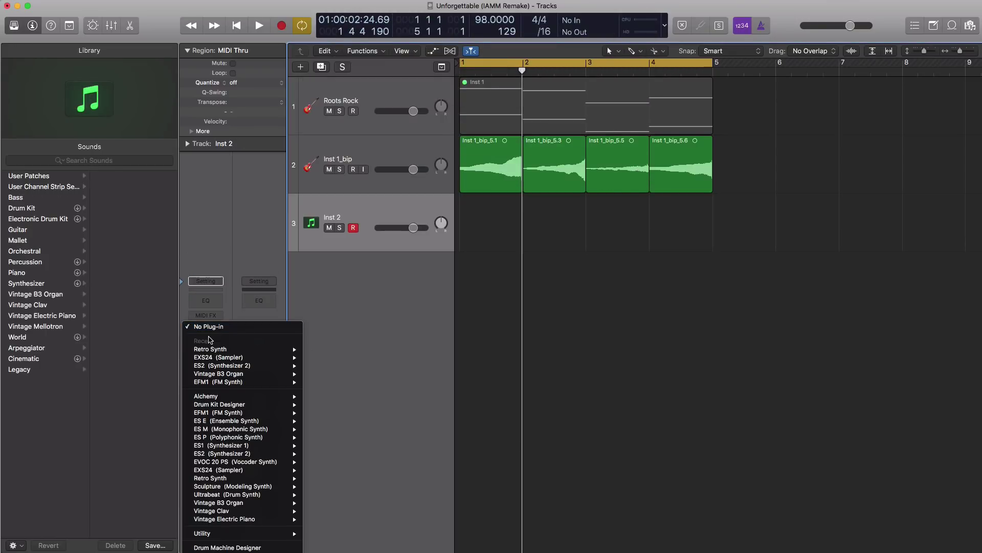
{"action": "left_click", "coordinate": [225, 372]}
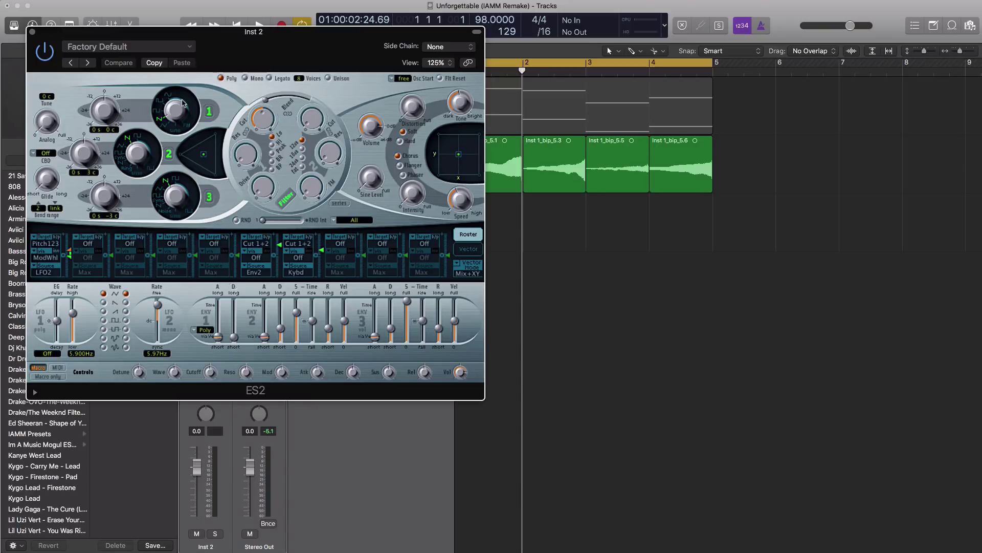
{"action": "left_click_drag", "start_coordinate": [194, 57], "coordinate": [229, 57]}
Step: Load the Drake Moog Bass preset in ES2, and close the synthesizer and the Library
{"action": "left_click", "coordinate": [225, 46]}
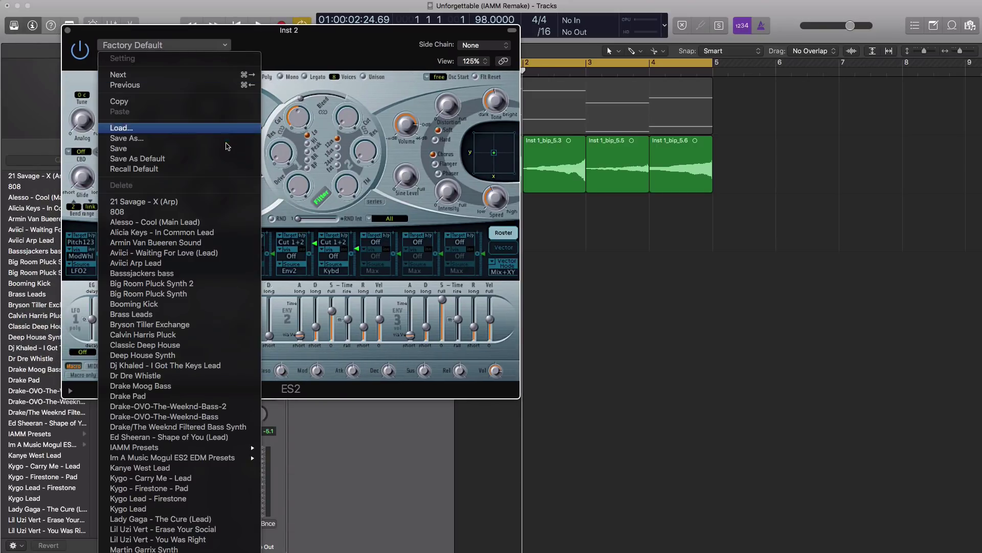
{"action": "scroll", "coordinate": [209, 236], "scroll_direction": "down", "scroll_amount": 2}
{"action": "scroll", "coordinate": [210, 237], "scroll_direction": "down", "scroll_amount": 2}
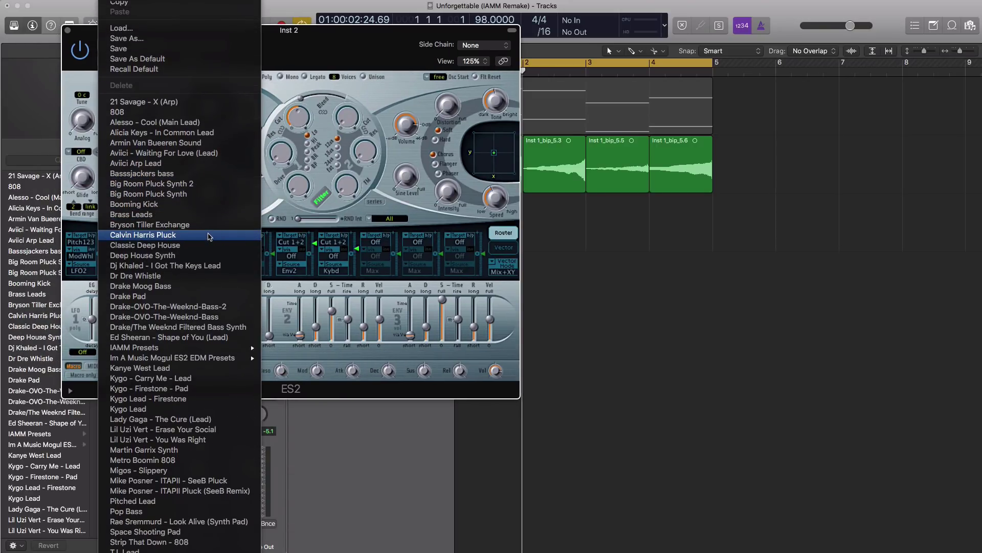
{"action": "left_click", "coordinate": [182, 286]}
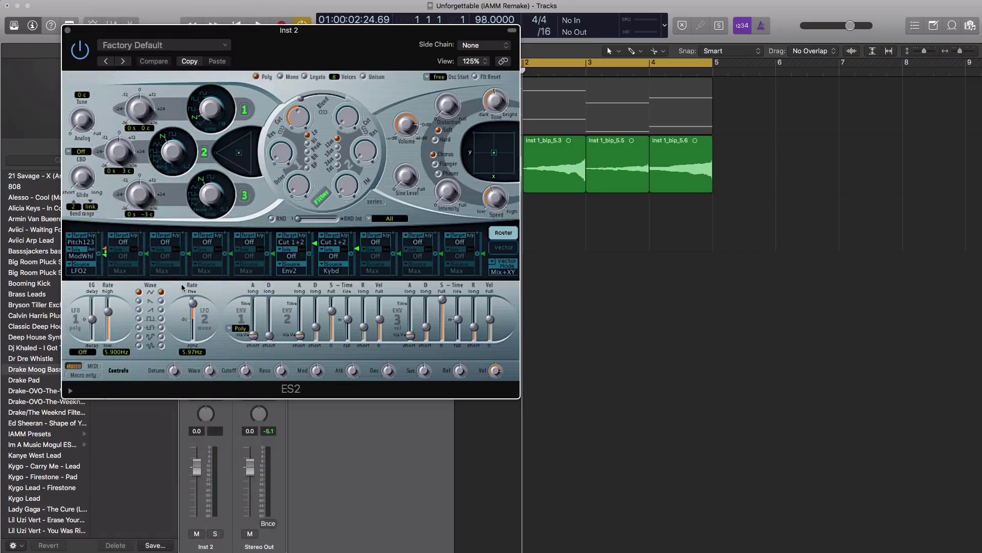
{"action": "left_click", "coordinate": [15, 31]}
Step: Copy the four-bar guitar MIDI region onto the Drake Moog Bass track and delete its four upper-octave notes
{"action": "left_click_drag", "start_coordinate": [427, 121], "coordinate": [426, 215]}
{"action": "double_click", "coordinate": [426, 215]}
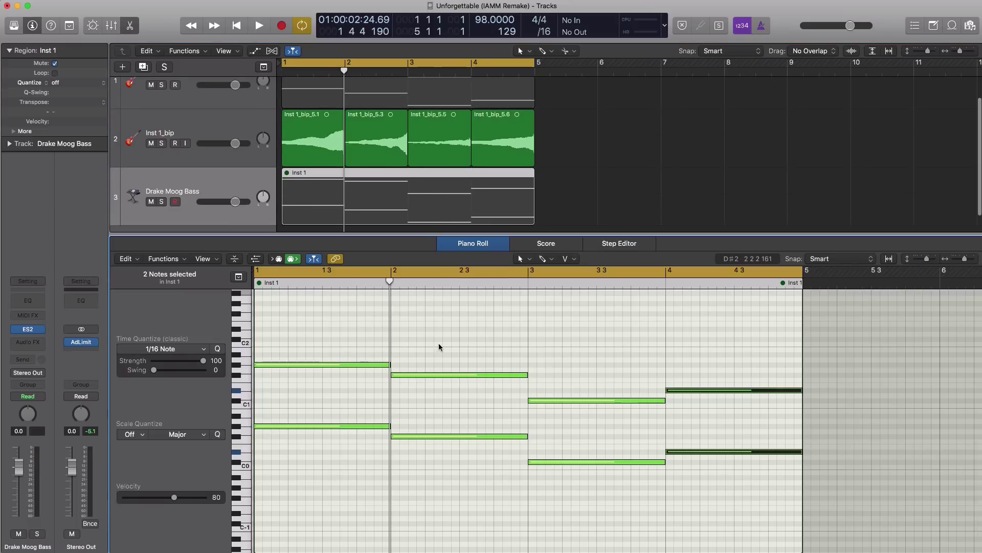
{"action": "left_click_drag", "start_coordinate": [299, 338], "coordinate": [736, 411]}
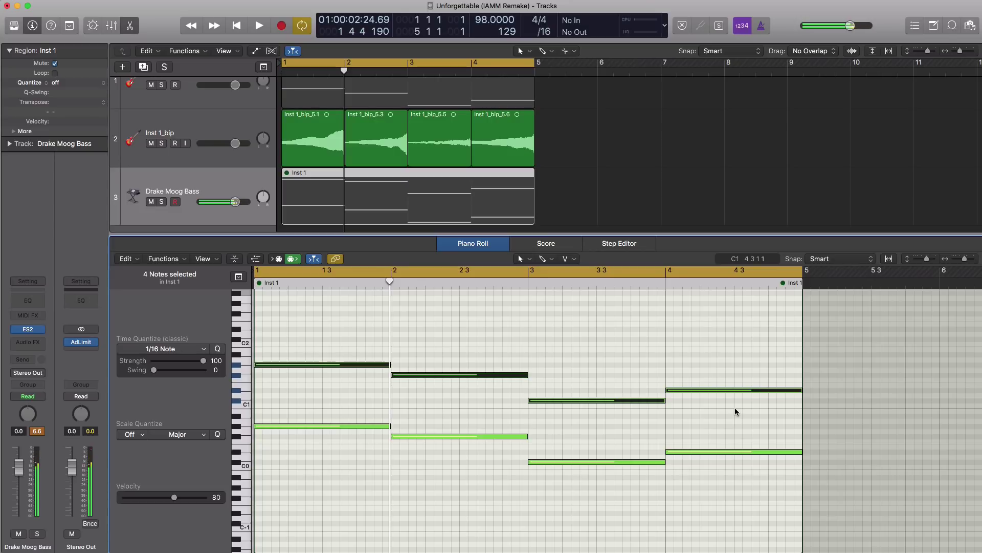
{"action": "key", "text": "Delete"}
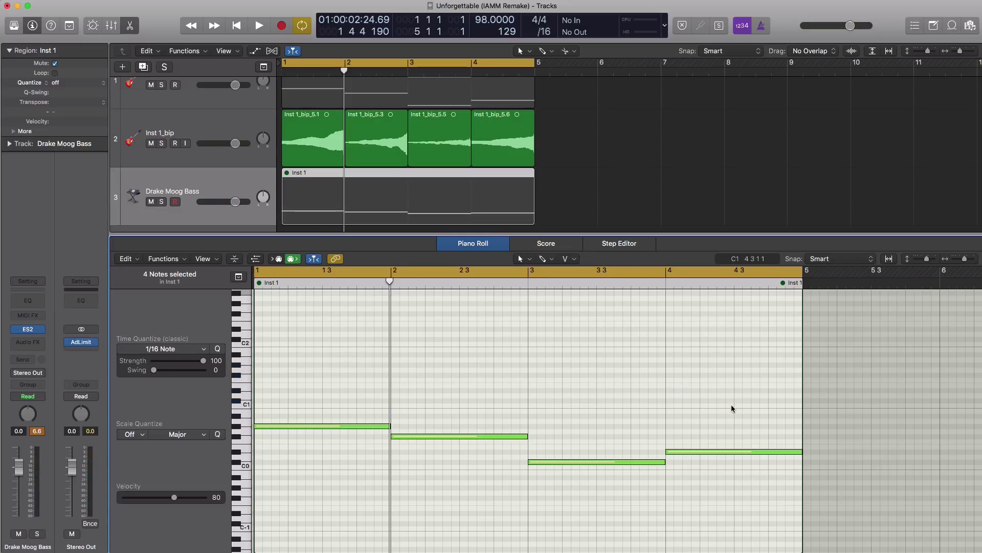
Step: Unmute the copied MIDI region on the bass track and play it together with the reversed guitar
{"action": "left_click", "coordinate": [318, 214]}
{"action": "key", "text": "m"}
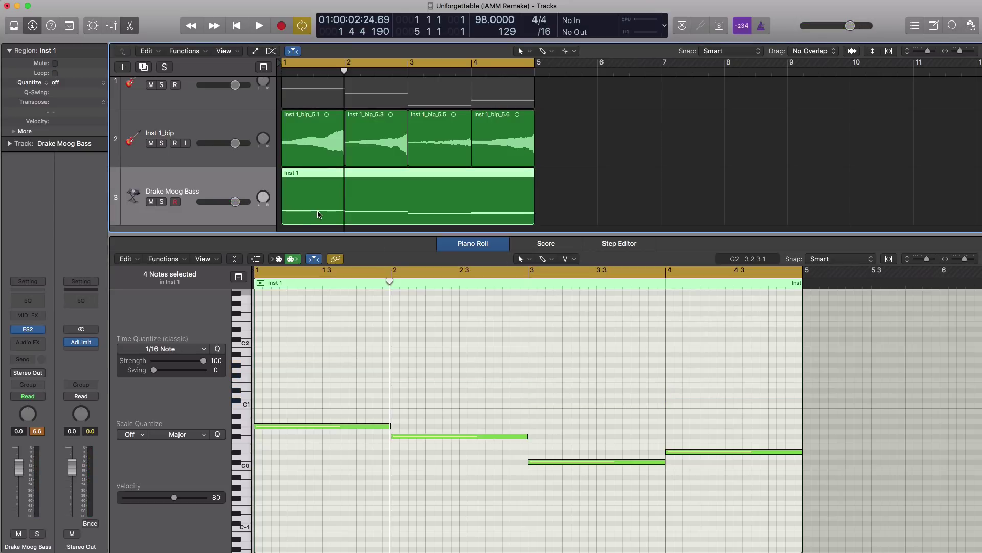
{"action": "key", "text": "shift+space"}
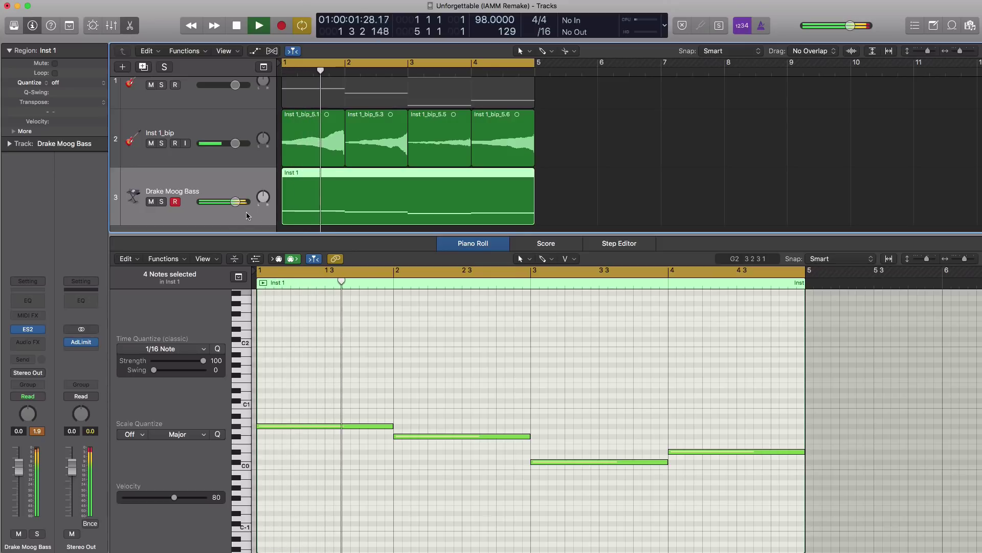
Step: Lower the Drake Moog Bass track to about -11.2 dB and reduce the volume of the reversed guitar track
{"action": "left_click_drag", "start_coordinate": [235, 202], "coordinate": [220, 202]}
{"action": "left_click_drag", "start_coordinate": [235, 143], "coordinate": [223, 143]}
{"action": "left_click_drag", "start_coordinate": [219, 201], "coordinate": [217, 202]}
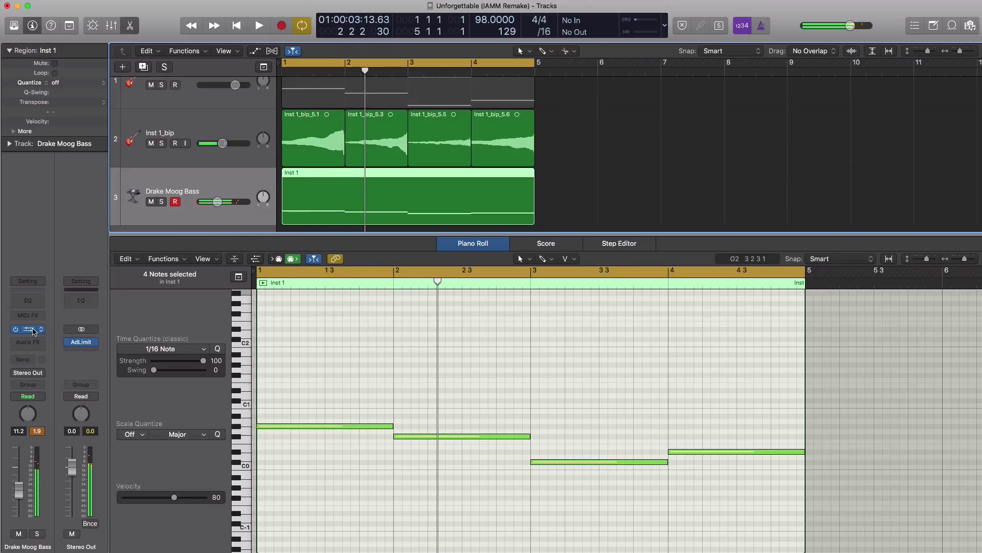
Step: Listen to the Drake Moog Bass track soloed with its ES2 synthesizer open, then close the synthesizer and unsolo the track
{"action": "left_click", "coordinate": [29, 330]}
{"action": "left_click_drag", "start_coordinate": [341, 60], "coordinate": [556, 88]}
{"action": "left_click", "coordinate": [162, 202]}
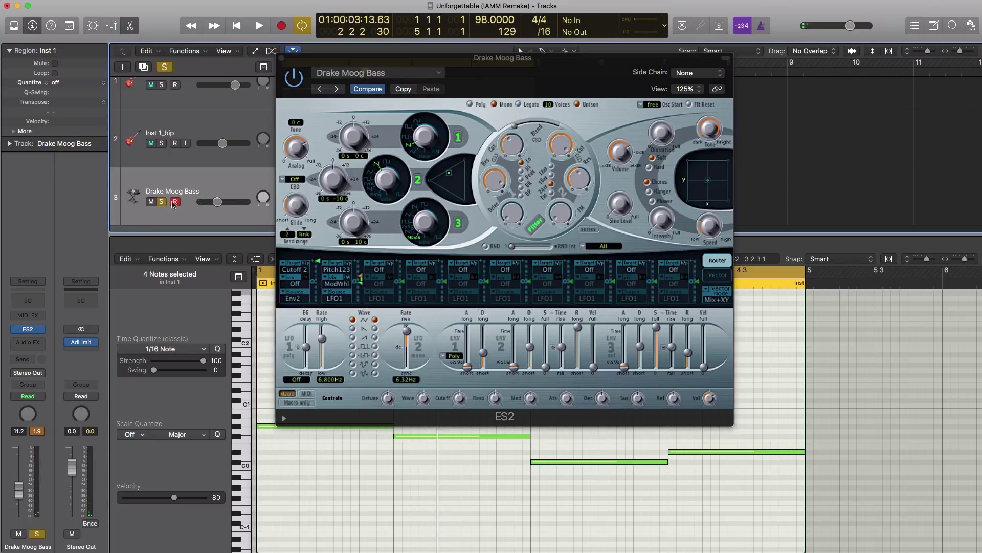
{"action": "key", "text": "space"}
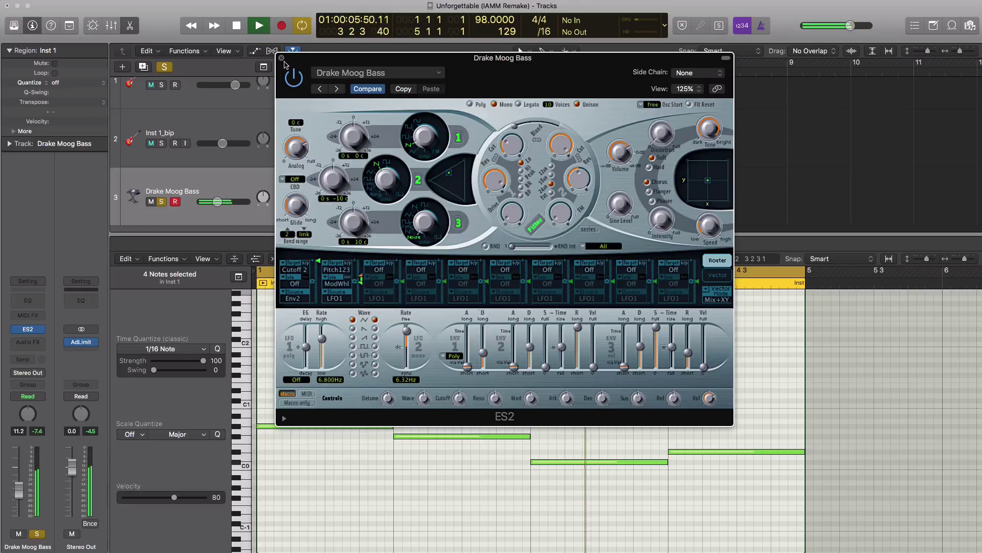
{"action": "left_click", "coordinate": [281, 58]}
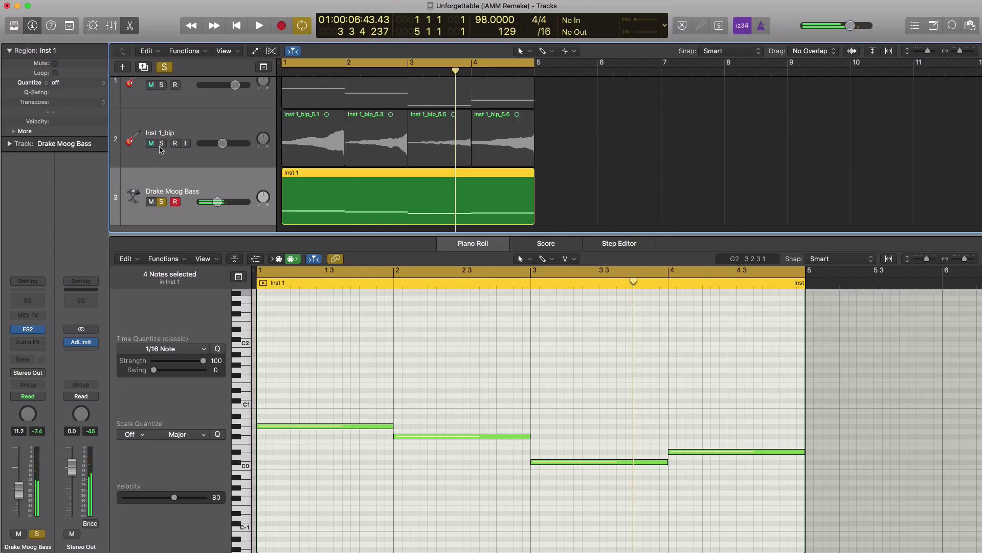
{"action": "left_click", "coordinate": [161, 201]}
Step: Fine-tune the mix during playback, setting the Drake Moog Bass to about -11.4 dB and slightly lowering the reversed guitar
{"action": "key", "text": "space"}
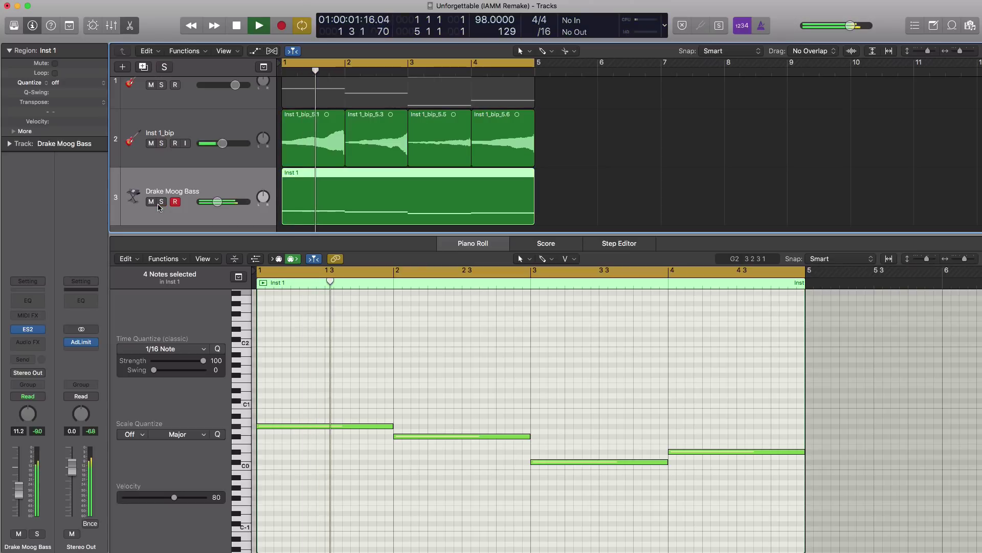
{"action": "left_click_drag", "start_coordinate": [217, 202], "coordinate": [218, 204]}
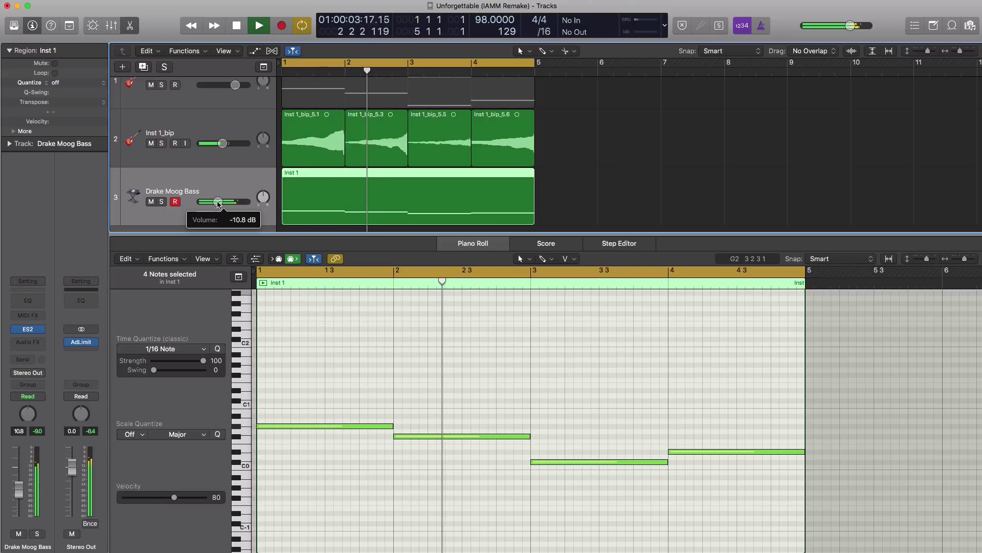
{"action": "left_click_drag", "start_coordinate": [222, 144], "coordinate": [223, 146]}
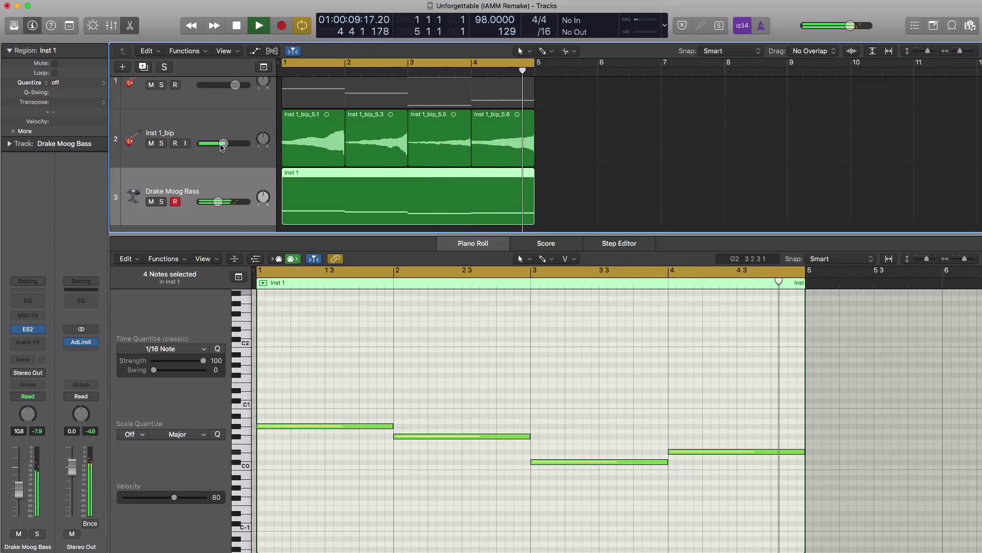
{"action": "left_click", "coordinate": [218, 202]}
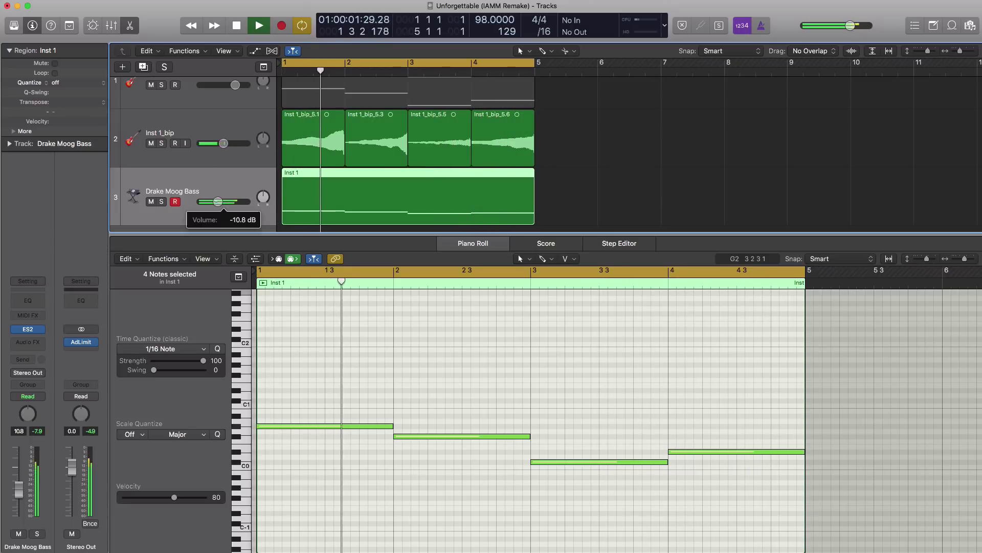
{"action": "left_click_drag", "start_coordinate": [218, 202], "coordinate": [217, 201]}
{"action": "left_click", "coordinate": [223, 143]}
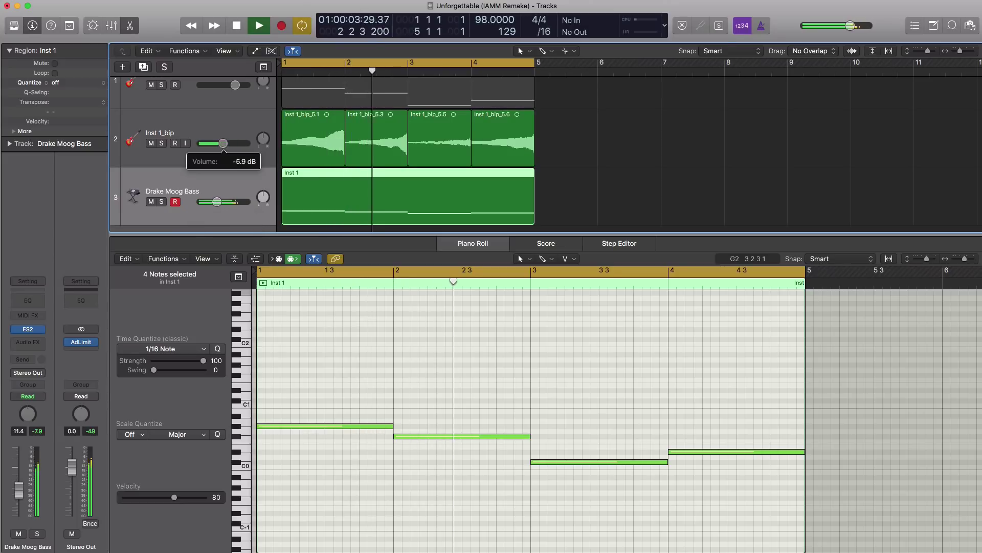
{"action": "left_click_drag", "start_coordinate": [224, 143], "coordinate": [222, 143]}
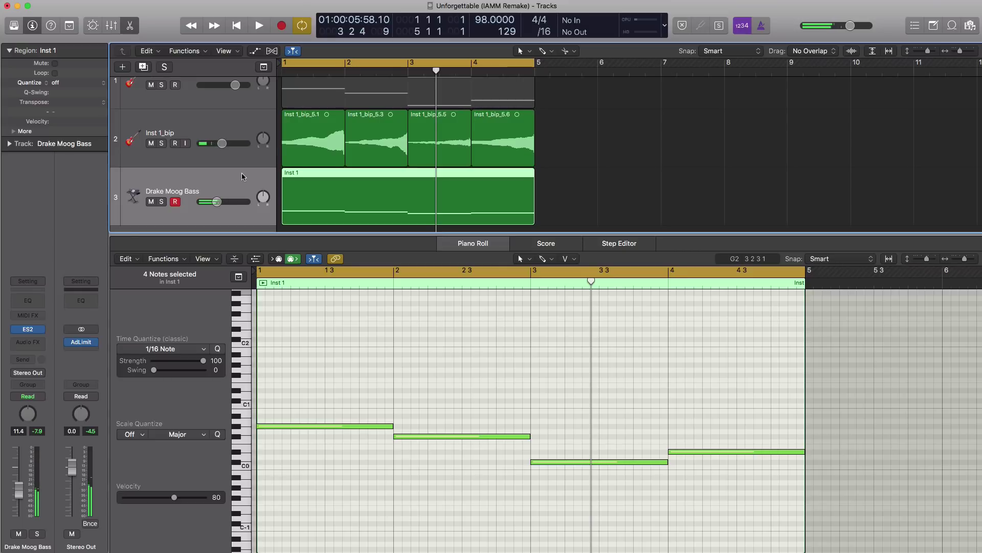
Step: Close the Piano Roll and add a software instrument track with the Steinway Grand Piano patch
{"action": "key", "text": "e"}
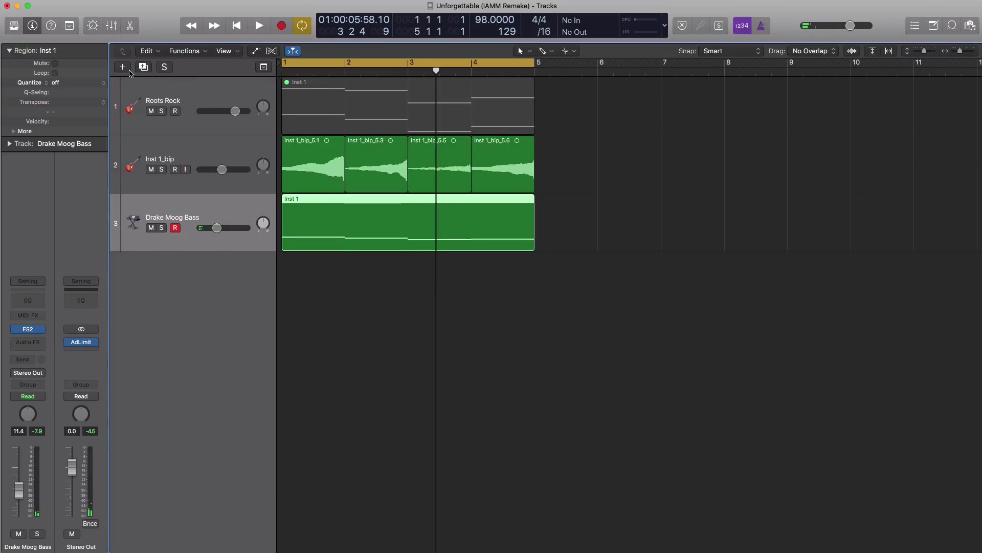
{"action": "left_click", "coordinate": [123, 67]}
{"action": "key", "text": "Return"}
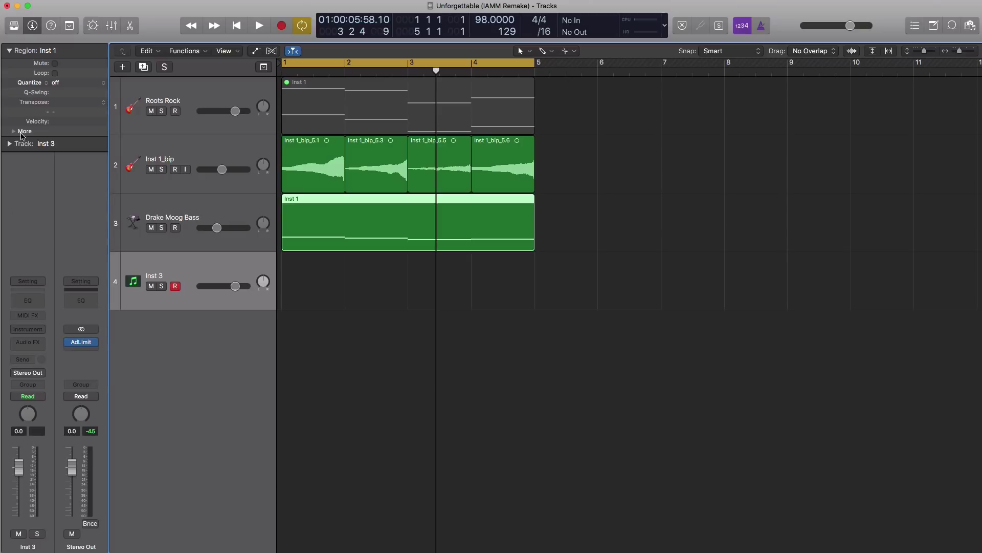
{"action": "left_click", "coordinate": [18, 29]}
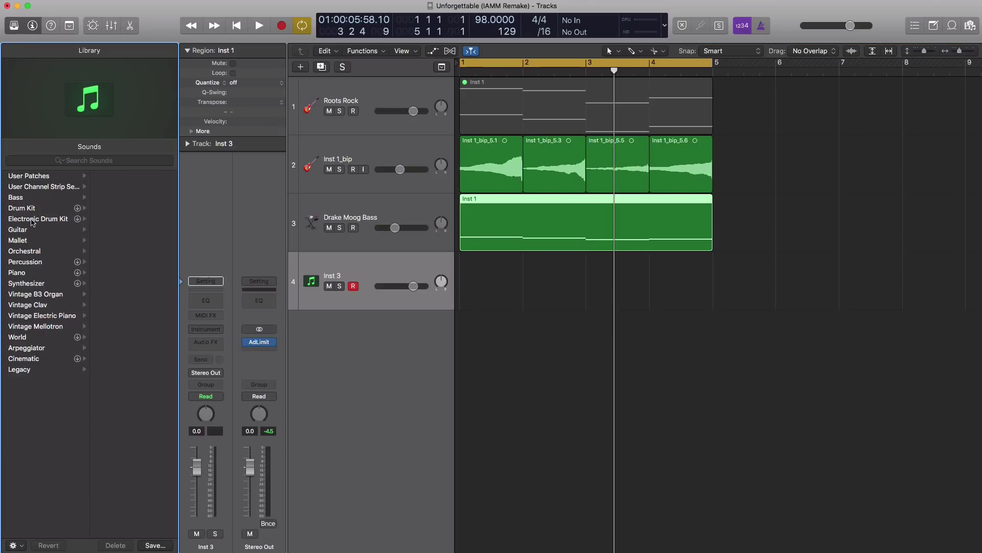
{"action": "left_click", "coordinate": [32, 273]}
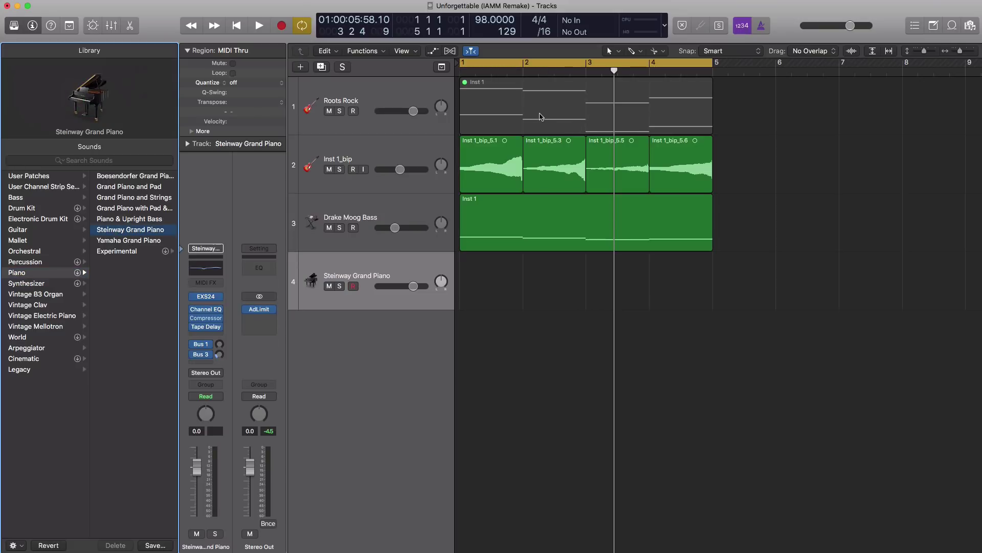
Step: Copy the muted Roots Rock MIDI region onto the Steinway Grand Piano track, unmute the copy and play the loop from the start
{"action": "left_click_drag", "start_coordinate": [540, 117], "coordinate": [531, 270]}
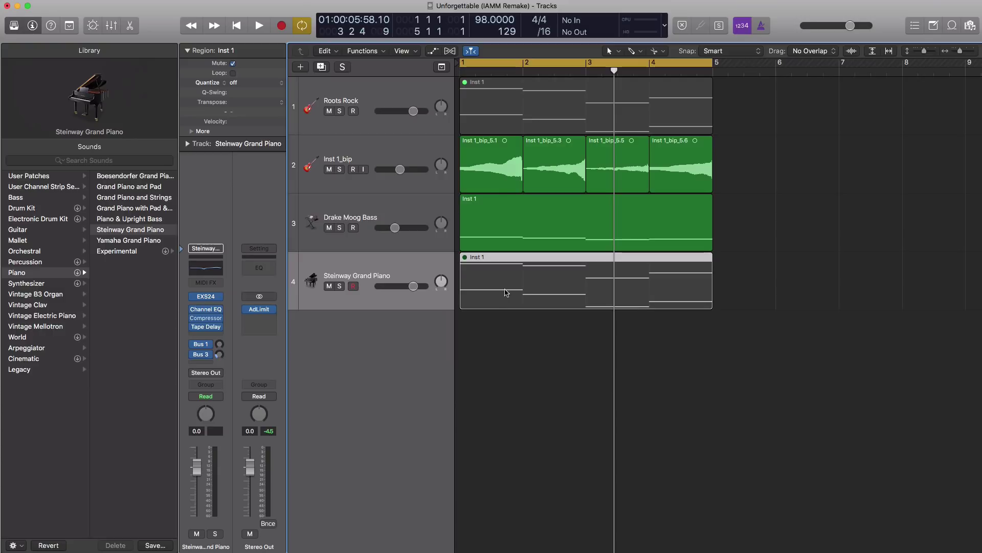
{"action": "key", "text": "ctrl+m"}
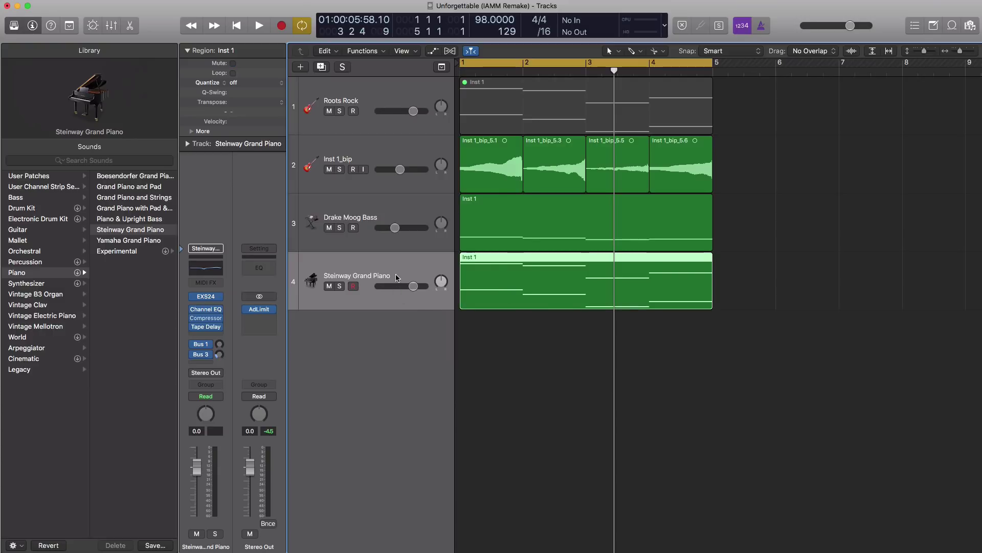
{"action": "key", "text": "shift+space"}
Step: Lower the Steinway Grand Piano track to -10.0 dB, reduce the reversed guitar slightly and stop playback
{"action": "left_click_drag", "start_coordinate": [412, 286], "coordinate": [396, 286]}
{"action": "left_click_drag", "start_coordinate": [400, 169], "coordinate": [398, 170]}
{"action": "key", "text": "space"}
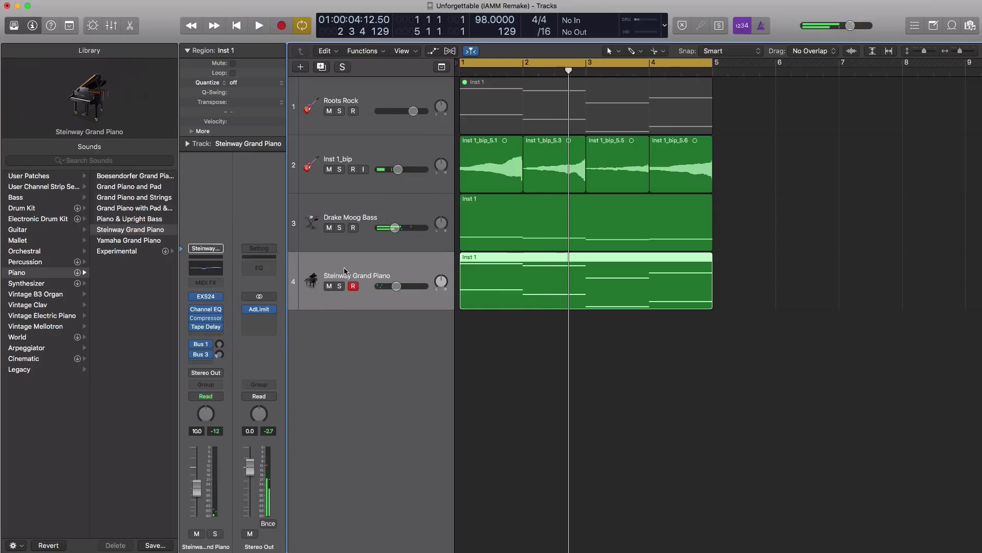
Step: Add a Space Designer reverb to the Steinway Grand Piano track with its reverb output at about -11.0 dB, and close the plug-in
{"action": "left_click", "coordinate": [207, 336]}
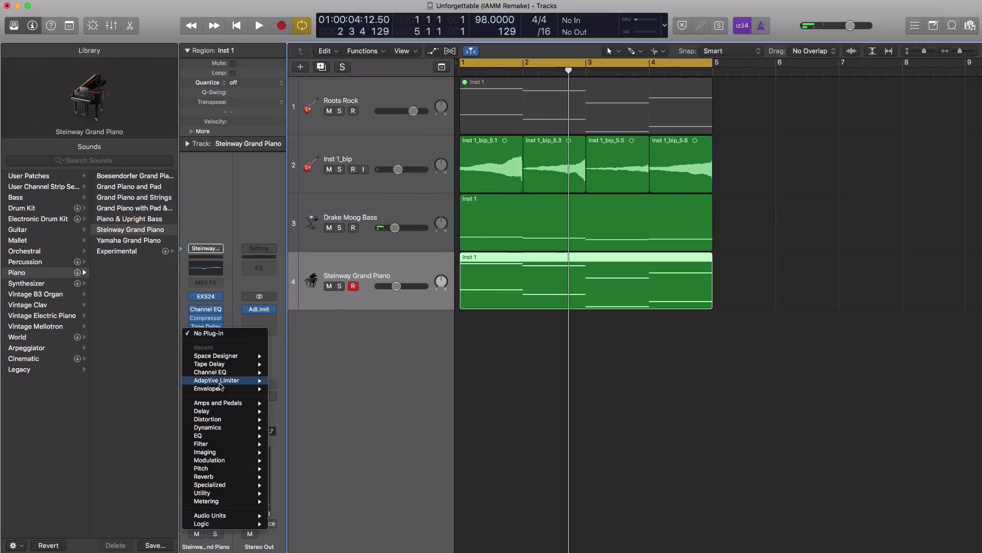
{"action": "left_click", "coordinate": [290, 355]}
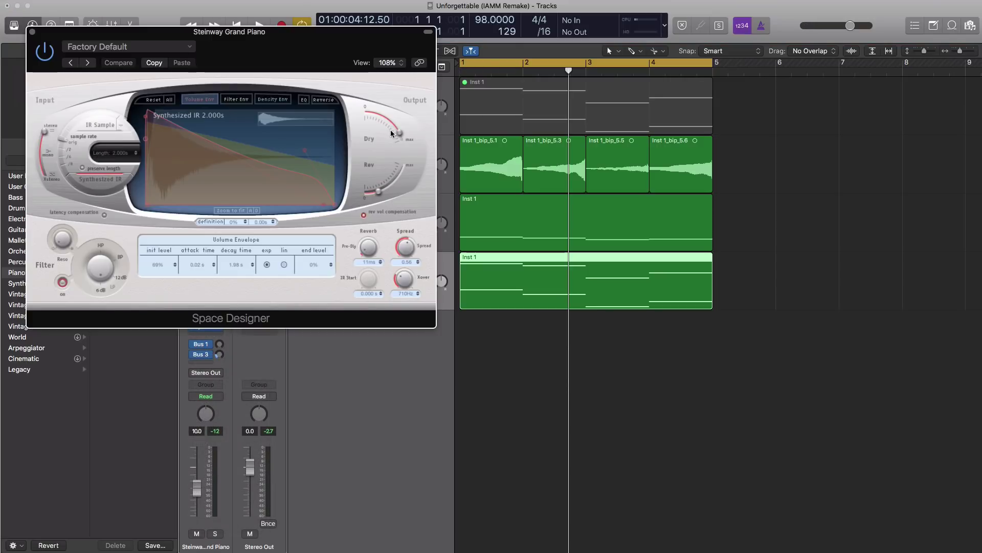
{"action": "key", "text": "space"}
{"action": "left_click_drag", "start_coordinate": [377, 191], "coordinate": [387, 192]}
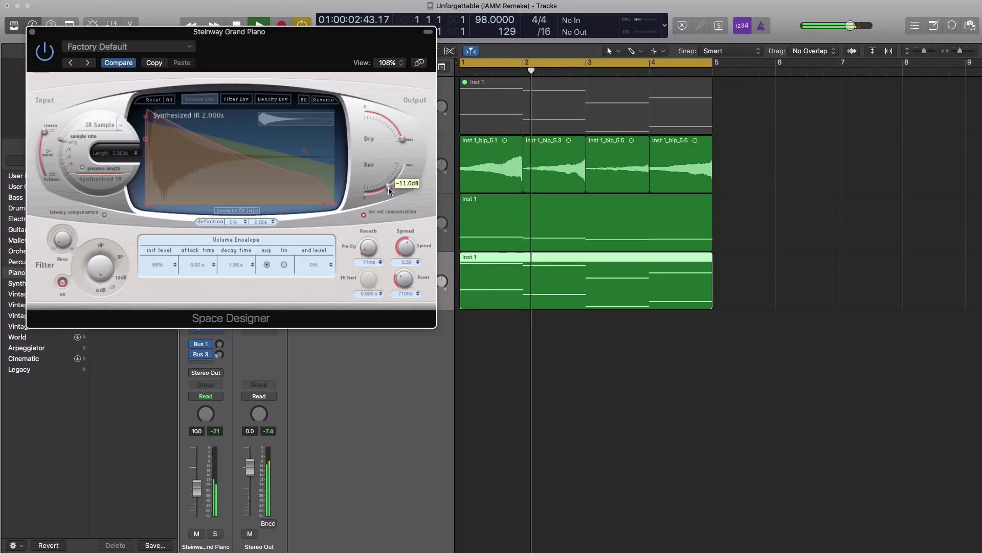
{"action": "left_click", "coordinate": [31, 31]}
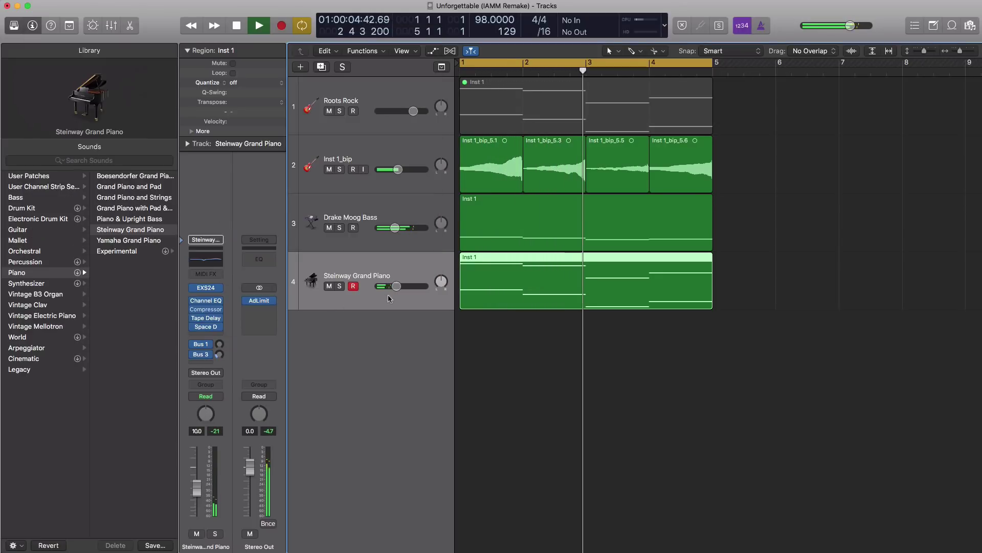
Step: Raise the Steinway Grand Piano to -6.8 dB, lower the Drake Moog Bass to -15.2 dB and stop playback
{"action": "left_click_drag", "start_coordinate": [394, 286], "coordinate": [400, 286]}
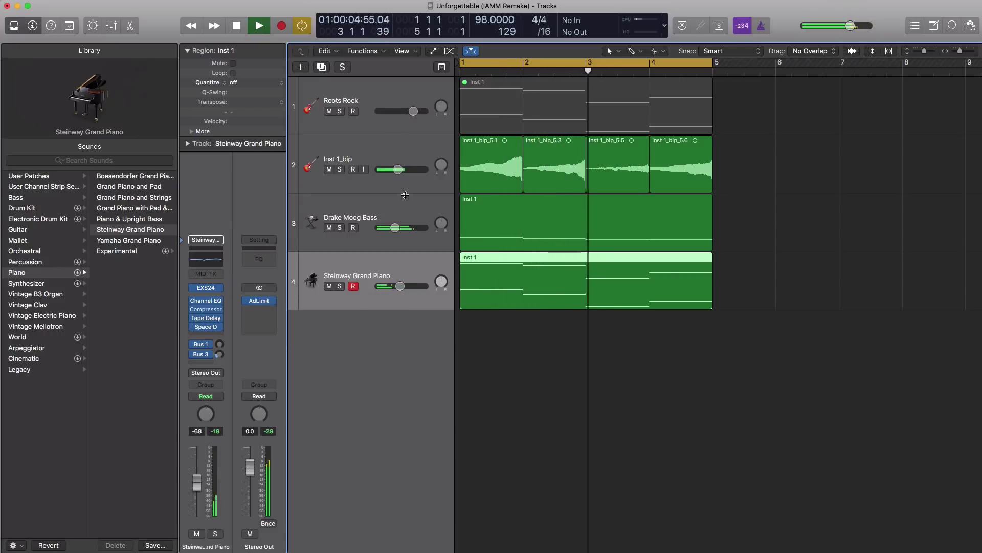
{"action": "left_click_drag", "start_coordinate": [394, 228], "coordinate": [391, 227]}
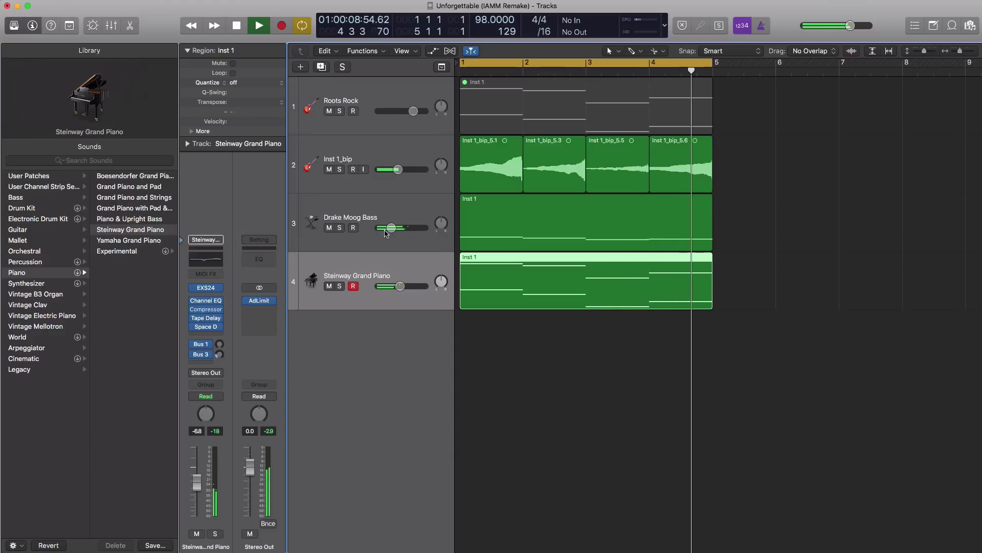
{"action": "key", "text": "space"}
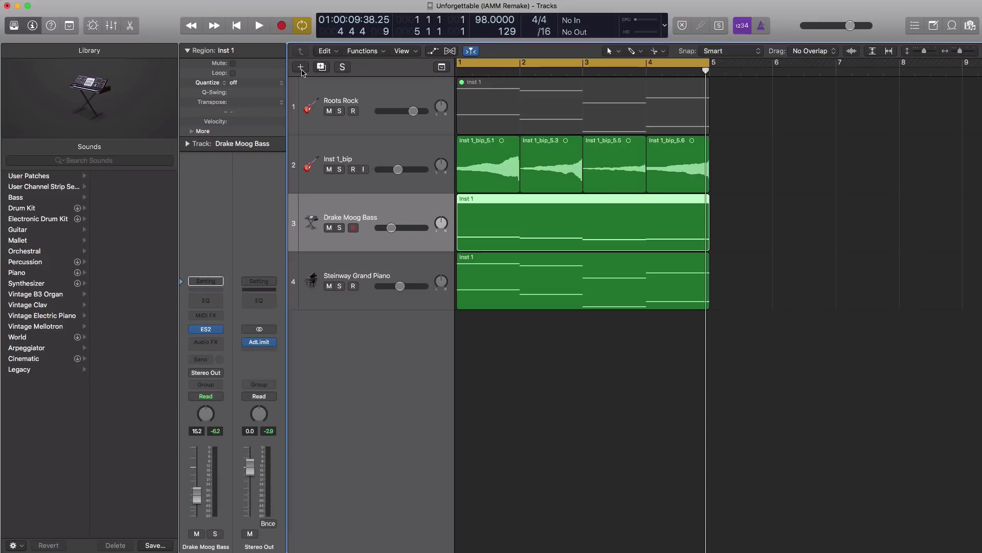
Step: Add a software instrument track below the bass, search the sounds for "steel" and load Caribbean Steel Drums
{"action": "left_click", "coordinate": [301, 69]}
{"action": "left_click", "coordinate": [622, 167]}
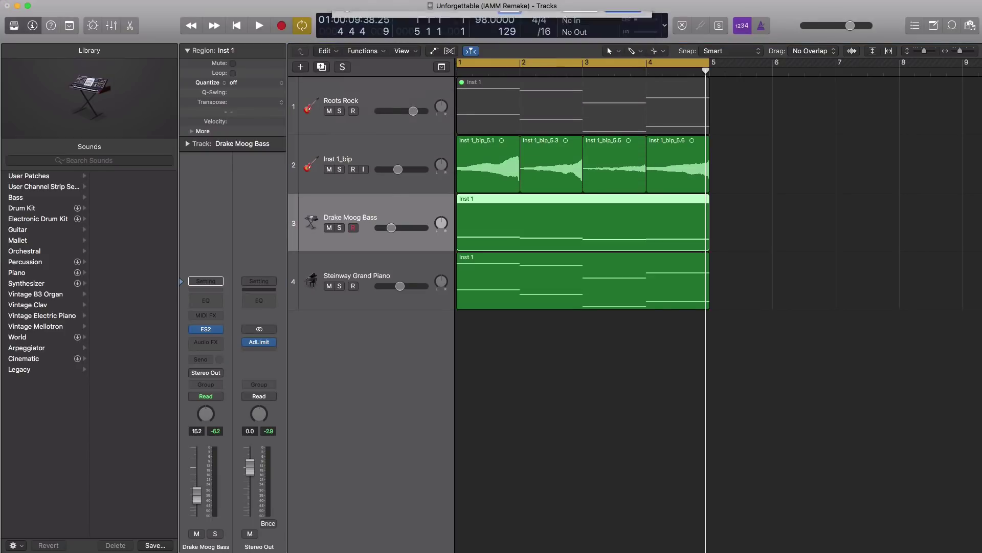
{"action": "left_click", "coordinate": [88, 161]}
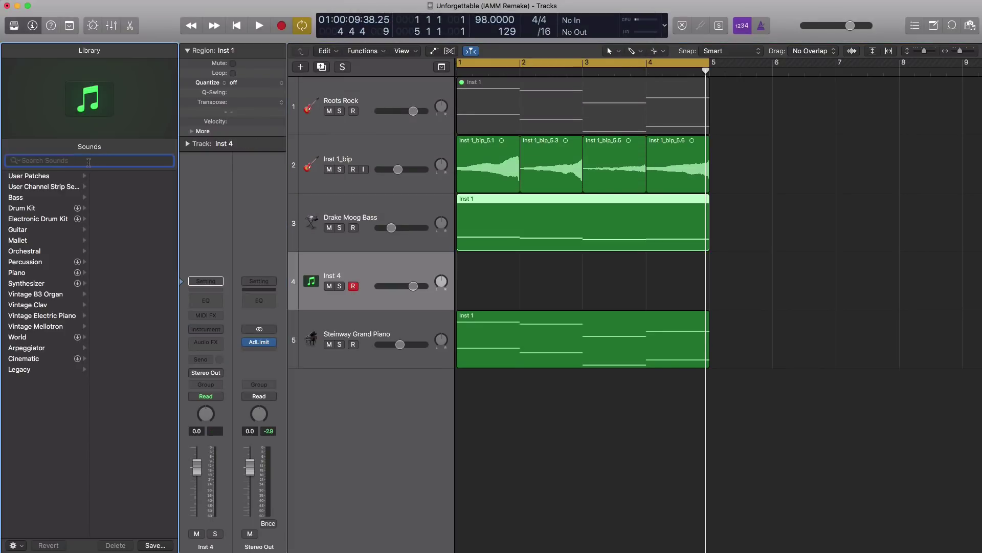
{"action": "type", "text": "steel"}
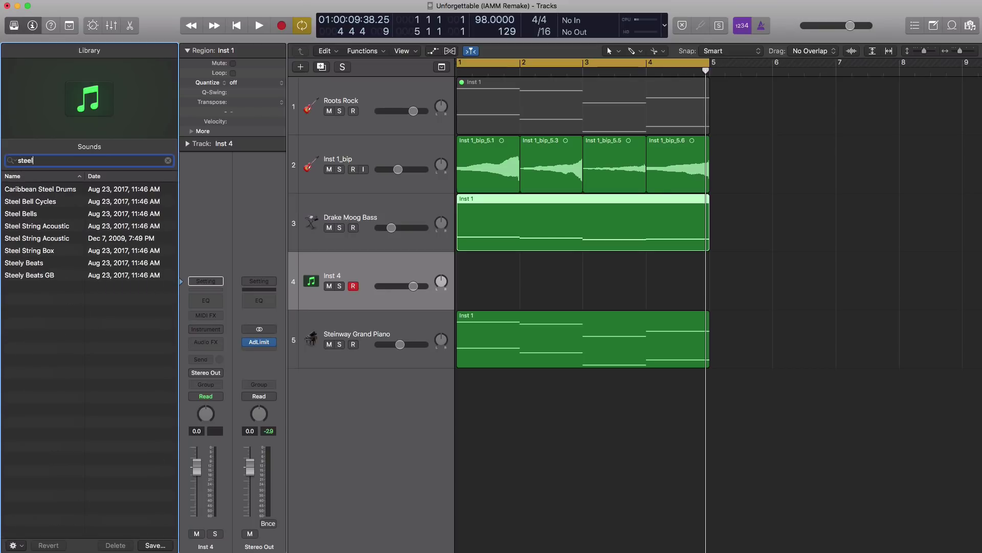
{"action": "left_click", "coordinate": [45, 190]}
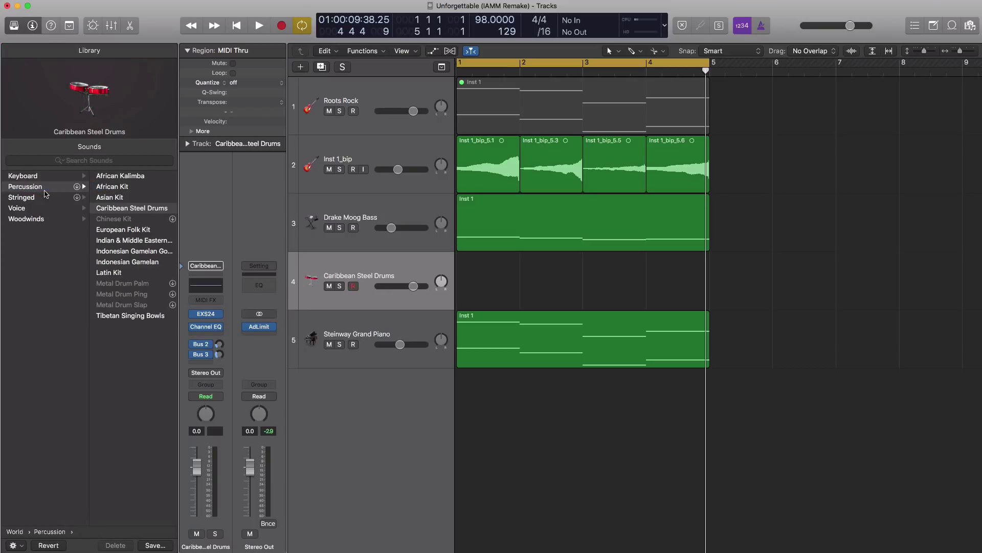
Step: Create an empty MIDI region on the Caribbean Steel Drums track, extend it to four bars and open it in the Piano Roll
{"action": "left_click", "coordinate": [467, 277]}
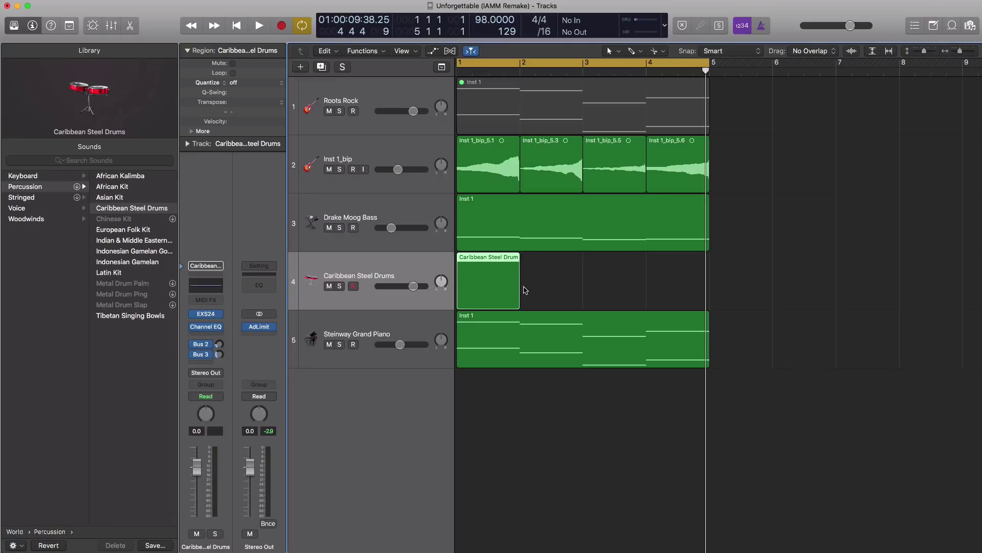
{"action": "left_click_drag", "start_coordinate": [522, 288], "coordinate": [708, 288]}
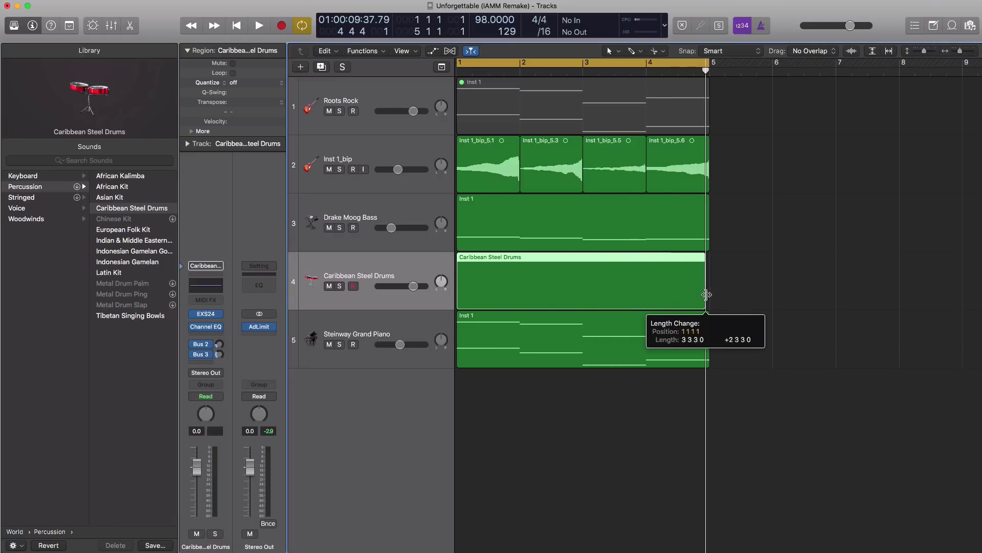
{"action": "double_click", "coordinate": [652, 286]}
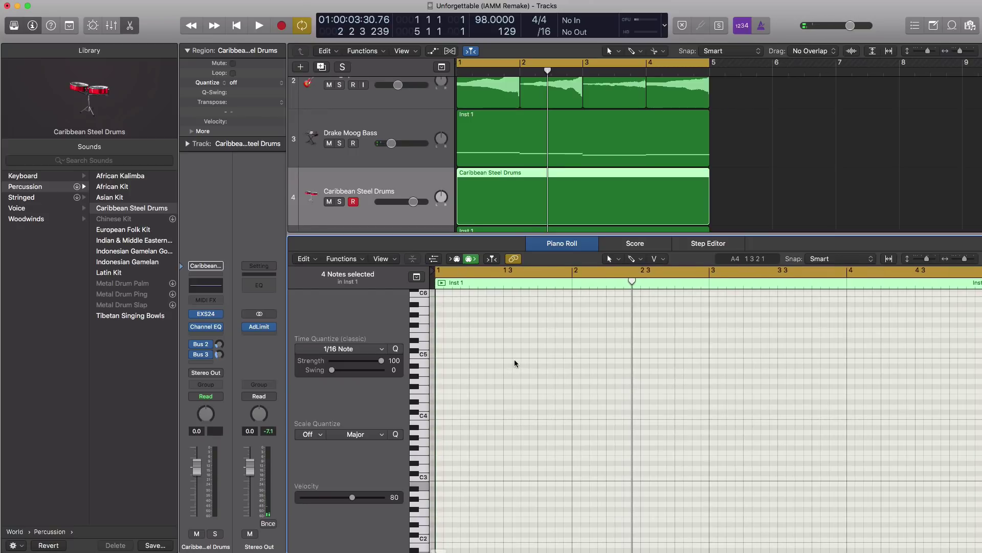
Step: Draw four sixteenth notes G#4, F#4, D#4 and F#4 from bar 1 beat 4 to the start of bar 2, checking them with playback
{"action": "left_click", "coordinate": [543, 377]}
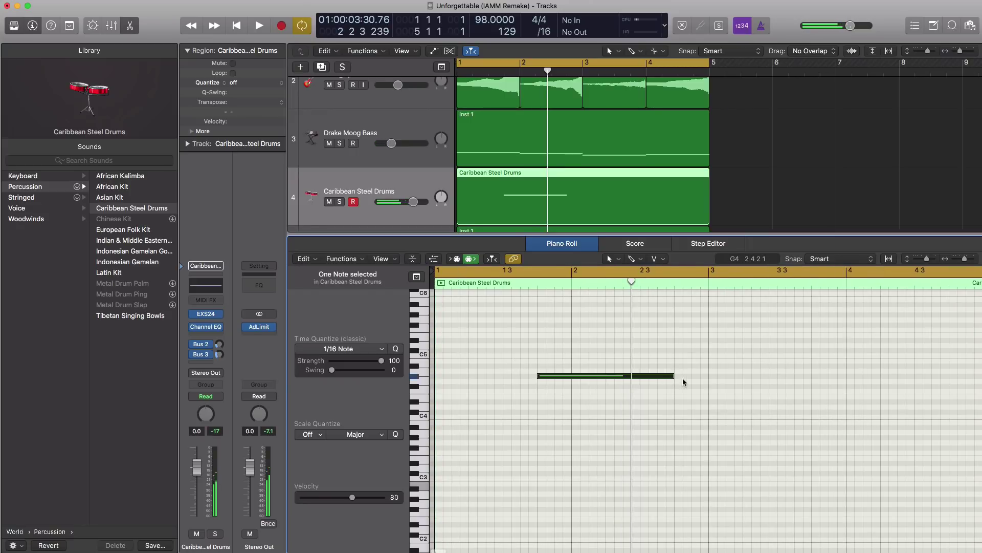
{"action": "left_click_drag", "start_coordinate": [673, 376], "coordinate": [547, 382]}
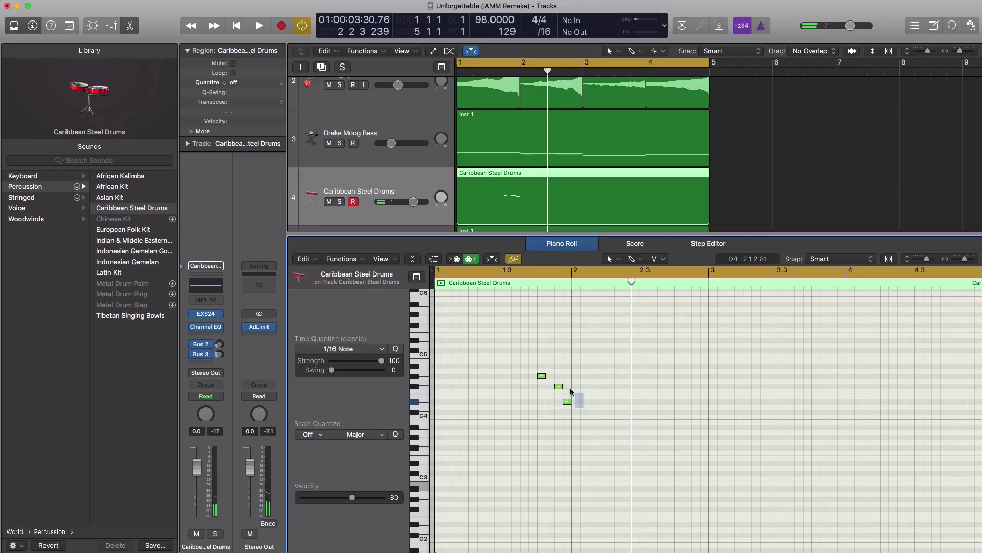
{"action": "left_click_drag", "start_coordinate": [571, 392], "coordinate": [536, 377]}
{"action": "key", "text": "space"}
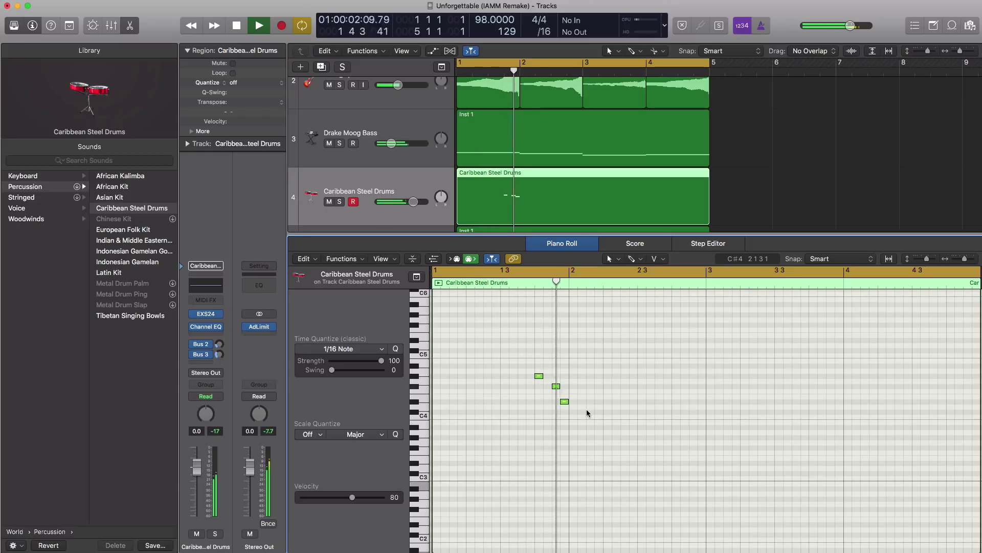
{"action": "key", "text": "space"}
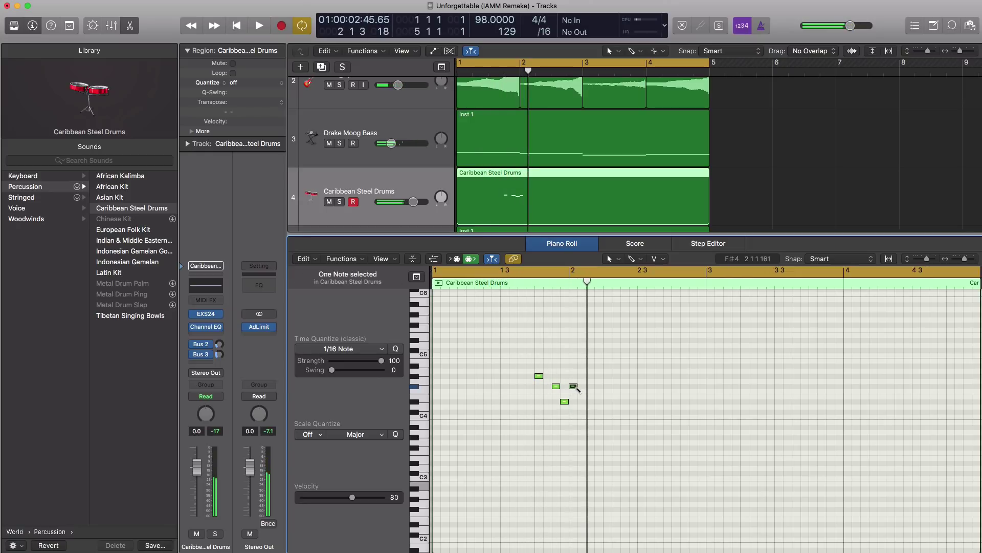
{"action": "key", "text": "space"}
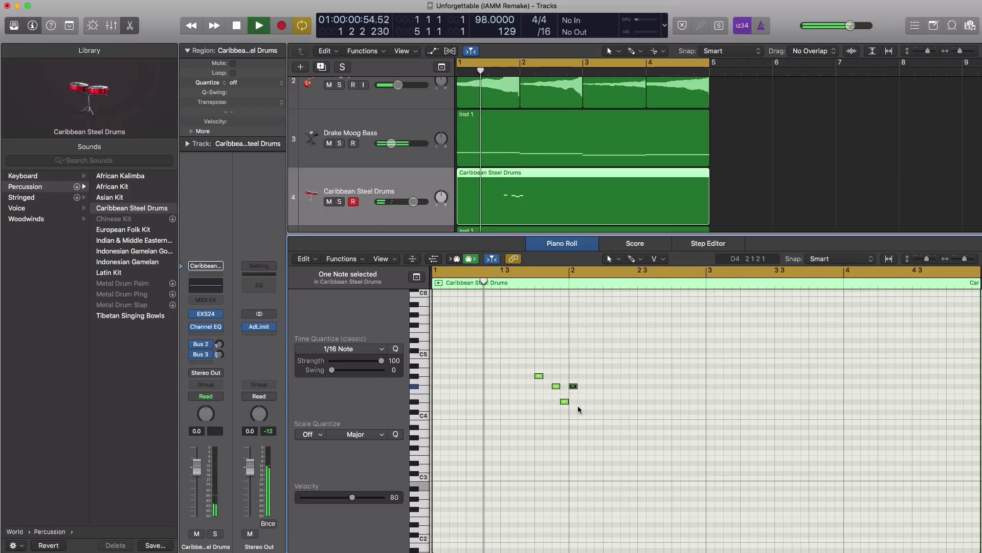
{"action": "key", "text": "space"}
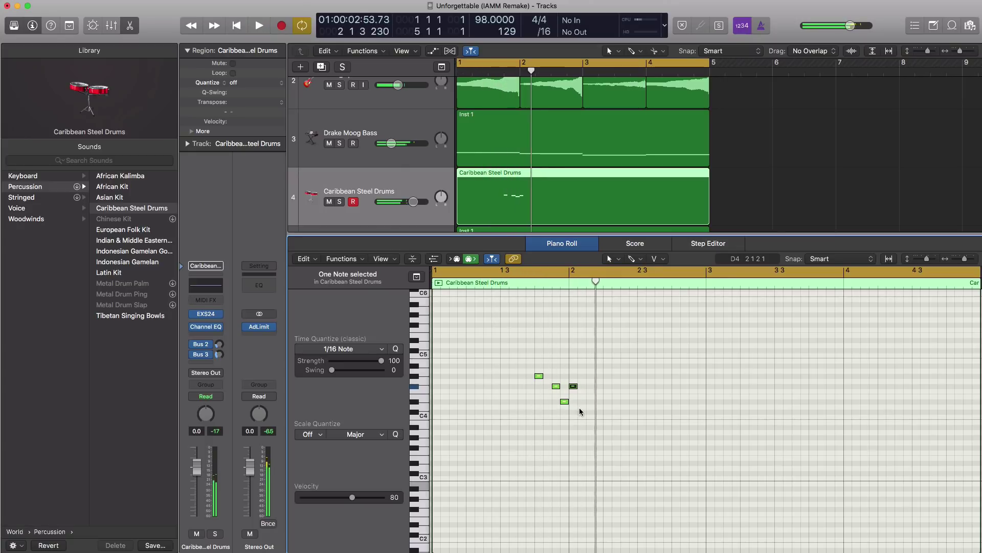
Step: Copy the four steel drum notes one octave lower and listen to the result
{"action": "left_click_drag", "start_coordinate": [578, 406], "coordinate": [540, 439]}
{"action": "key", "text": "space"}
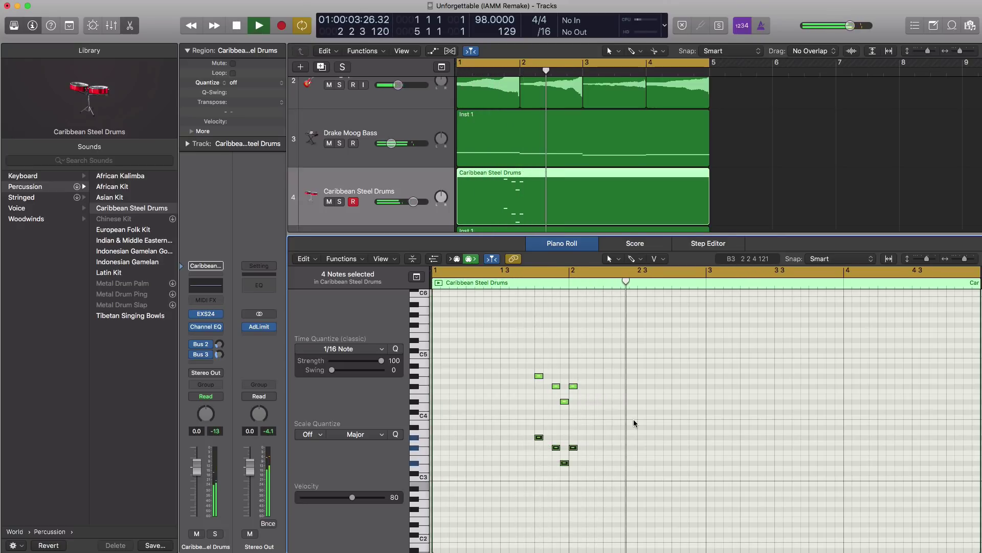
{"action": "key", "text": "space"}
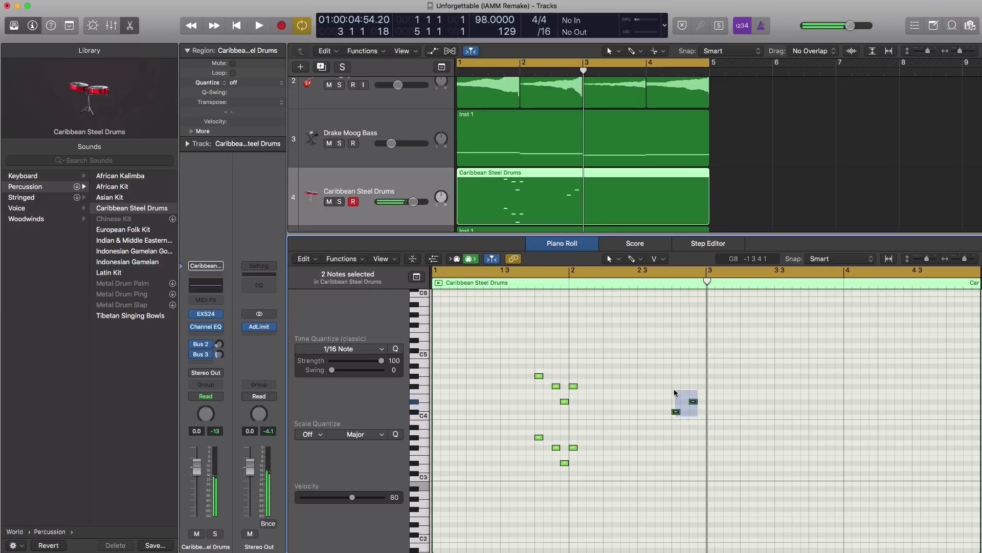
Step: Add short C#4 and D#4 notes on beat 4 of bar 2, copy them one octave lower and check them with playback
{"action": "left_click_drag", "start_coordinate": [676, 412], "coordinate": [676, 475]}
{"action": "key", "text": "space"}
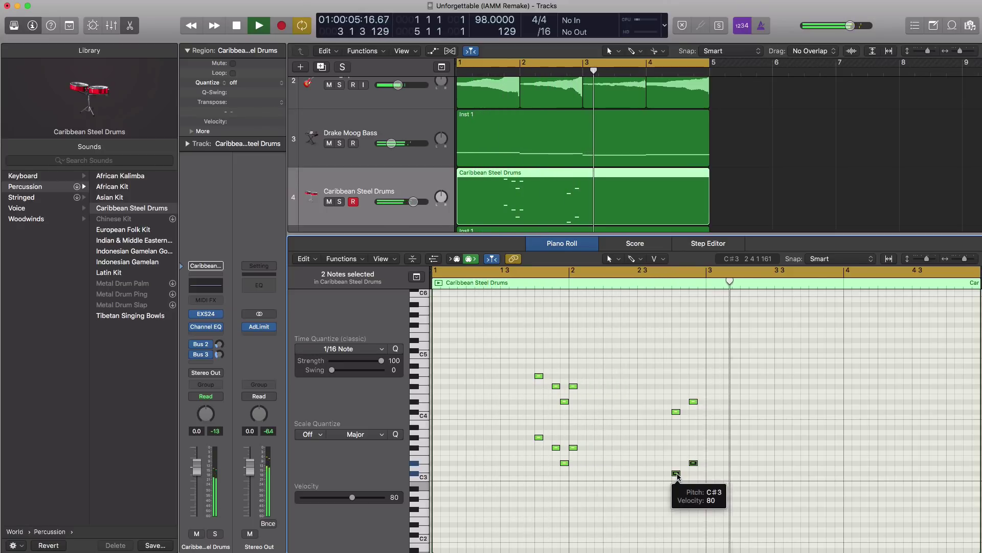
{"action": "key", "text": "space"}
Step: Copy the first eight-note phrase to bar 3 beat 4 and play the region from the start
{"action": "left_click_drag", "start_coordinate": [626, 476], "coordinate": [813, 376]}
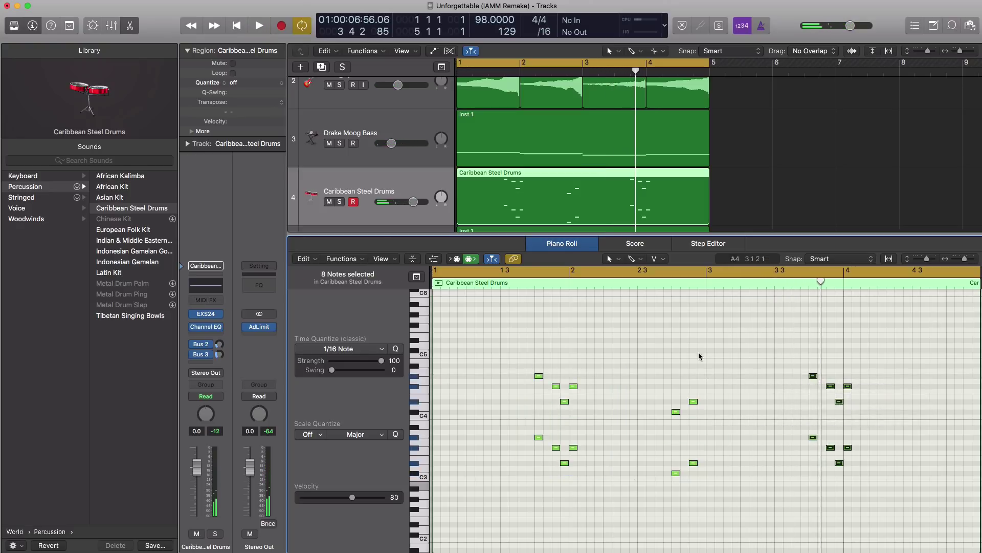
{"action": "key", "text": "Return"}
{"action": "key", "text": "space"}
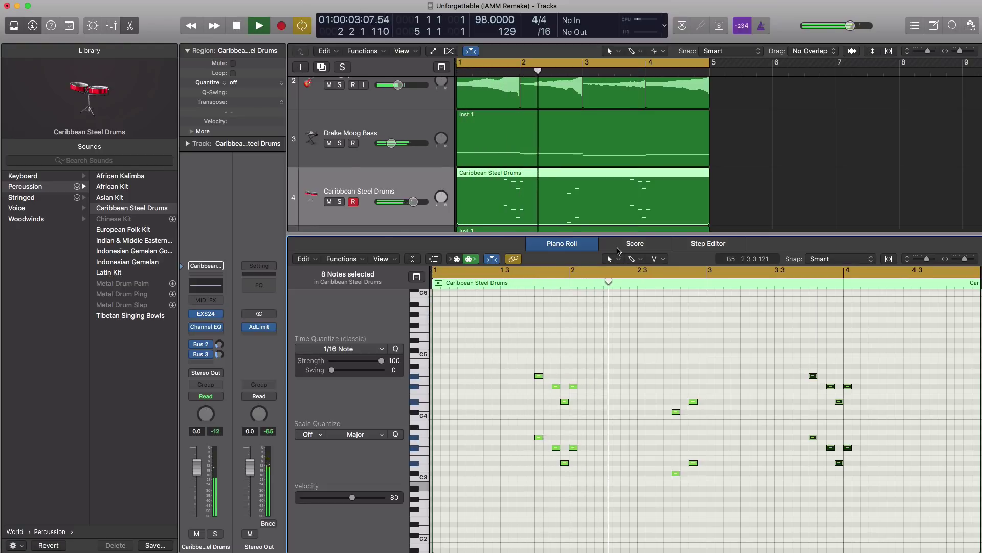
Step: Lower the Caribbean Steel Drums track to -3.5 dB, stop playback and solo the track
{"action": "left_click_drag", "start_coordinate": [413, 201], "coordinate": [402, 201]}
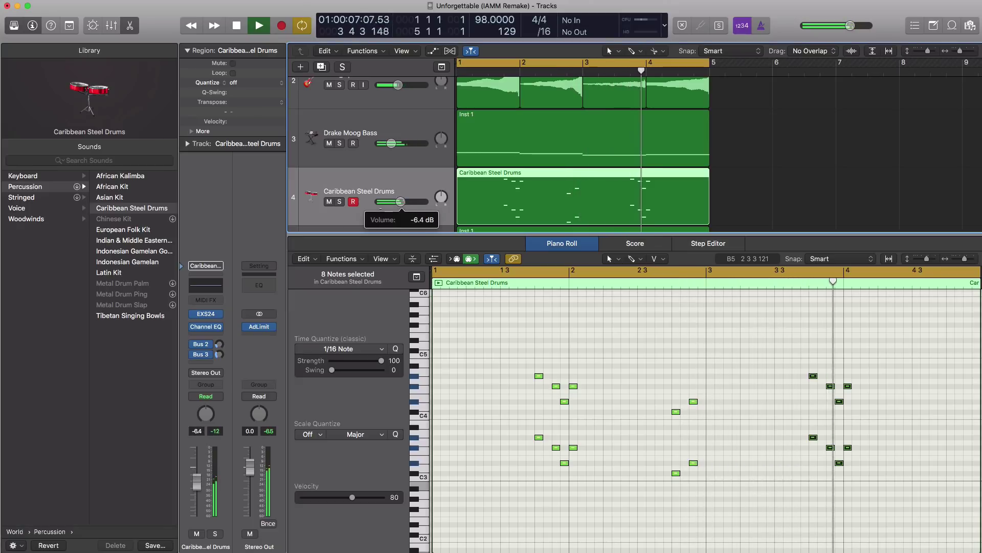
{"action": "left_click_drag", "start_coordinate": [401, 201], "coordinate": [406, 201]}
{"action": "key", "text": "space"}
{"action": "left_click", "coordinate": [340, 202]}
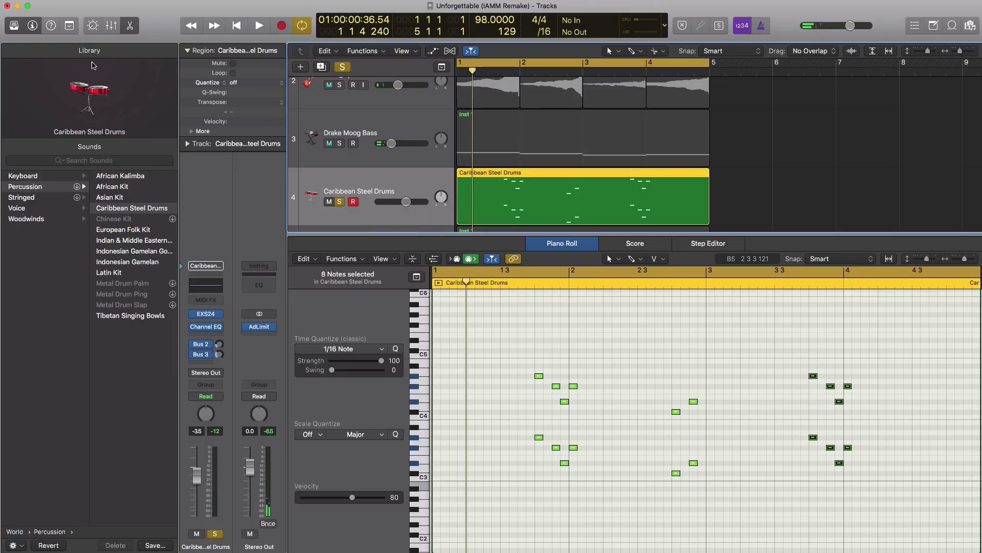
Step: Hide the Library, show the steel drums' Smart Controls and set the High tone to +2.5 dB while listening
{"action": "left_click", "coordinate": [14, 27]}
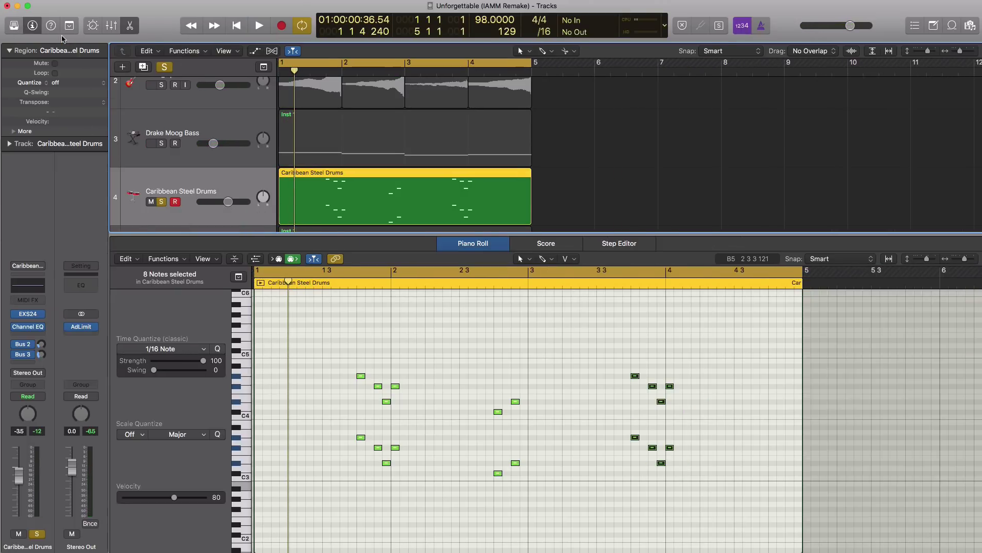
{"action": "left_click", "coordinate": [92, 29]}
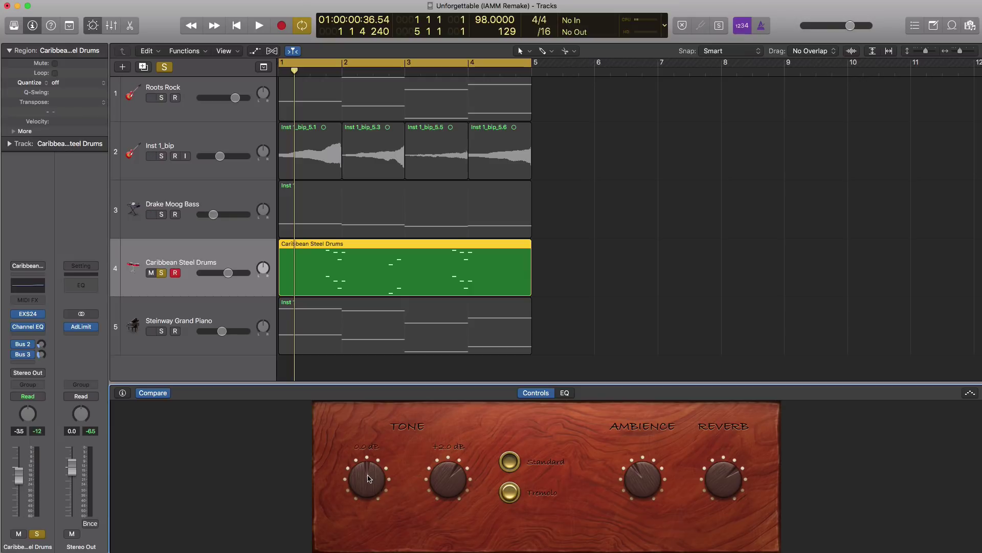
{"action": "key", "text": "space"}
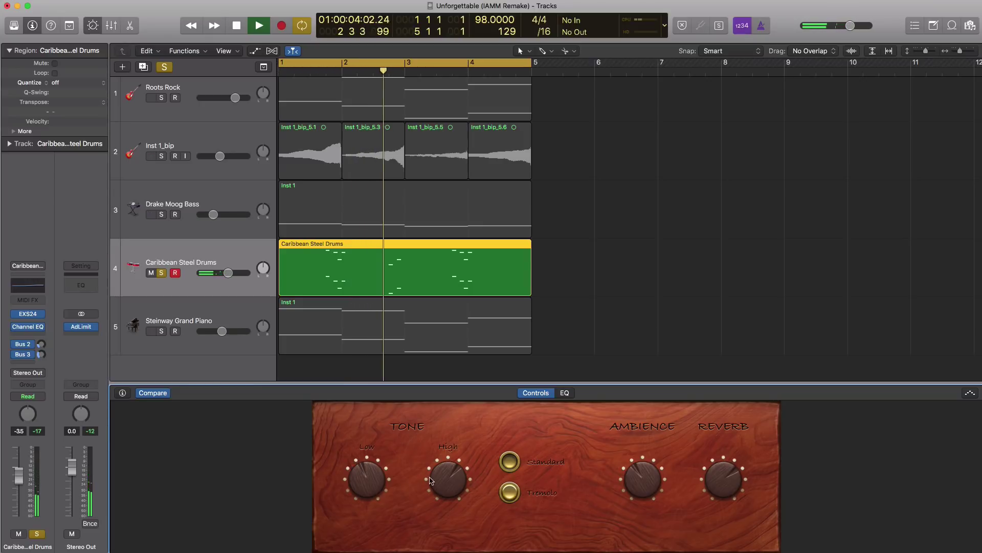
{"action": "mouse_move", "coordinate": [433, 480]}
{"action": "key", "text": "space"}
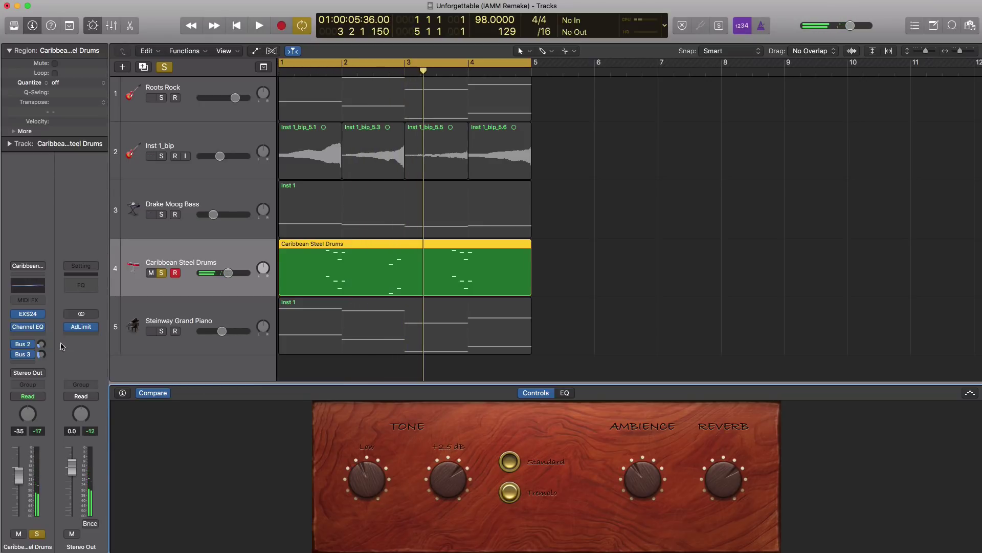
Step: Insert a stereo Echo delay on the Caribbean Steel Drums track and start playback
{"action": "left_click", "coordinate": [33, 336]}
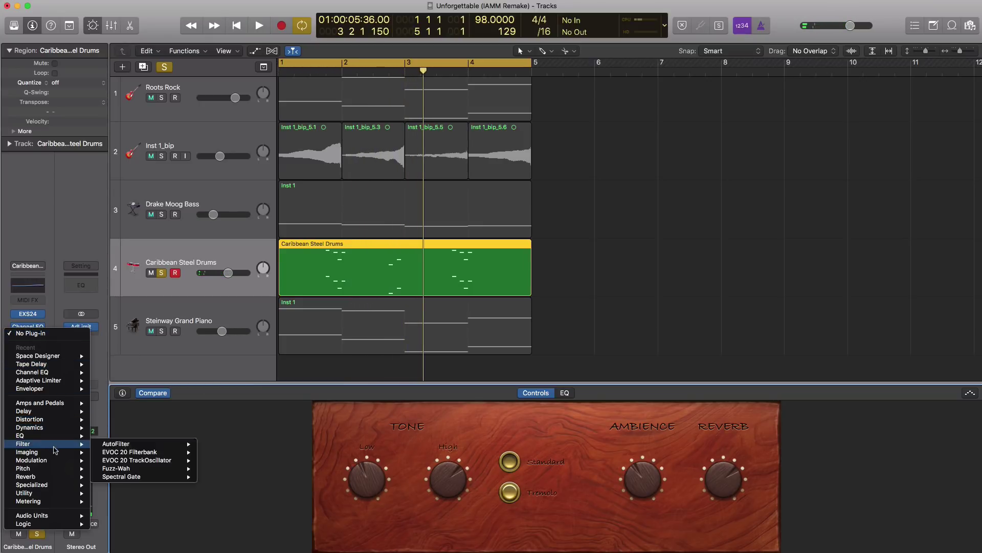
{"action": "mouse_move", "coordinate": [50, 412]}
{"action": "mouse_move", "coordinate": [113, 421]}
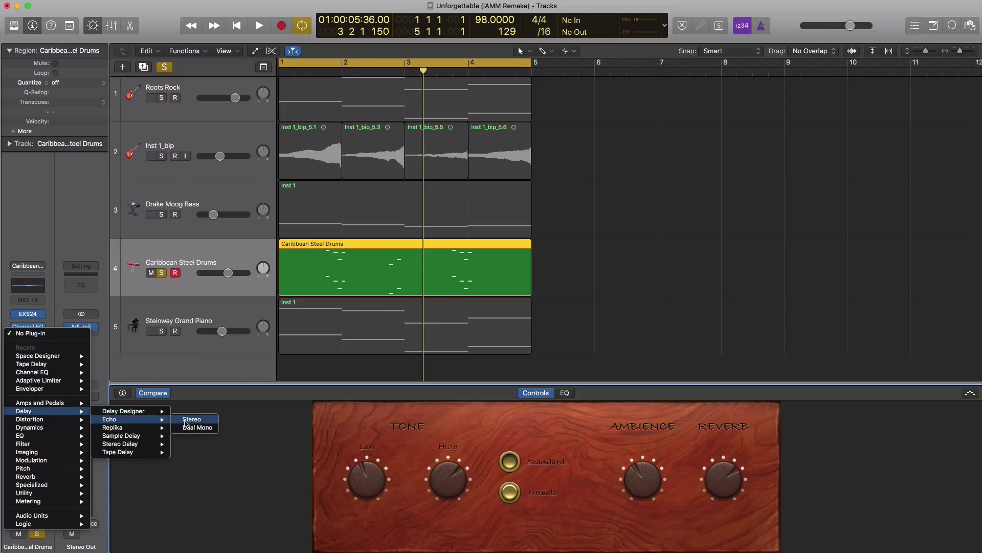
{"action": "left_click", "coordinate": [186, 420]}
{"action": "key", "text": "space"}
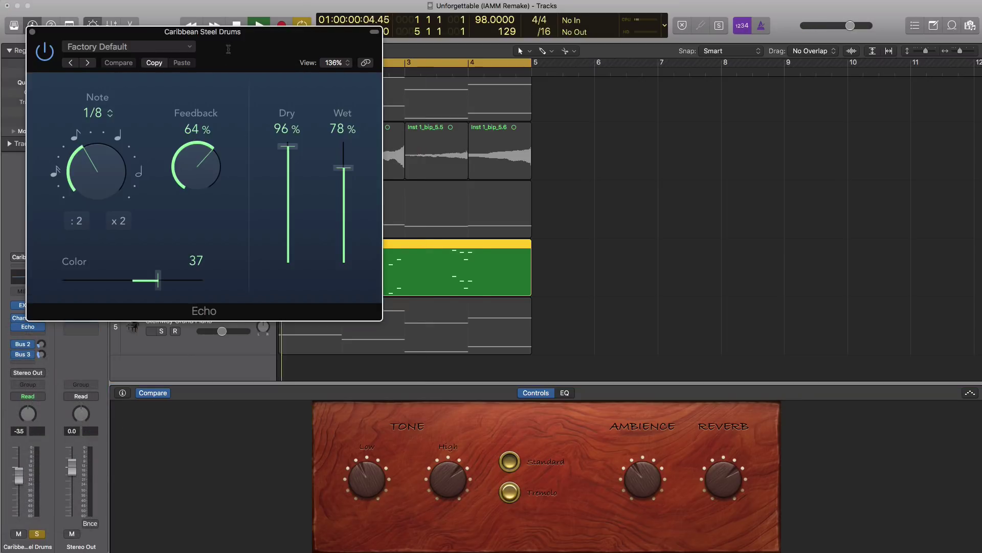
Step: Set the Echo to 1/4 note with Dry at 100% and Wet at 15%, close the plug-in and stop playback
{"action": "left_click_drag", "start_coordinate": [234, 50], "coordinate": [363, 86]}
{"action": "left_click_drag", "start_coordinate": [424, 190], "coordinate": [424, 174]}
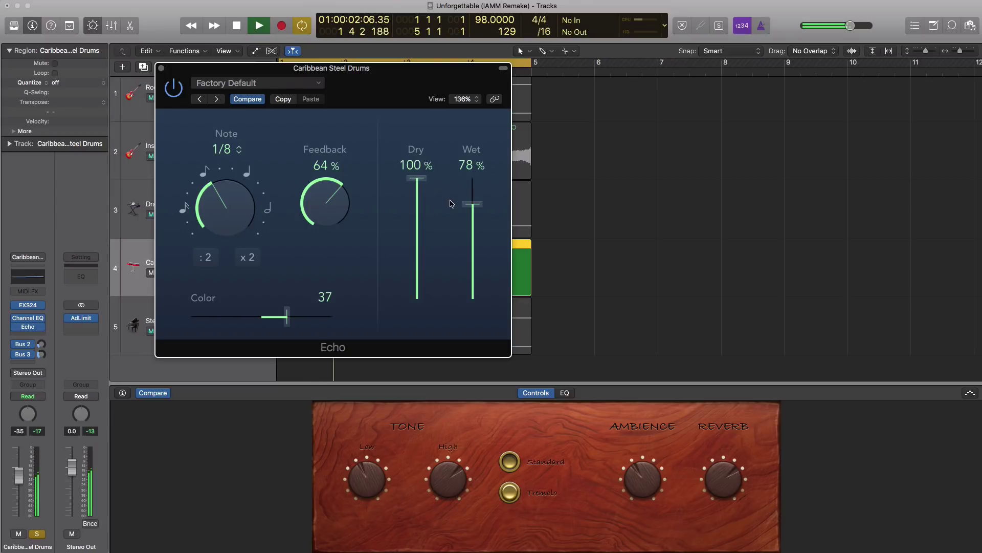
{"action": "left_click_drag", "start_coordinate": [219, 200], "coordinate": [222, 177]}
{"action": "key", "text": "space"}
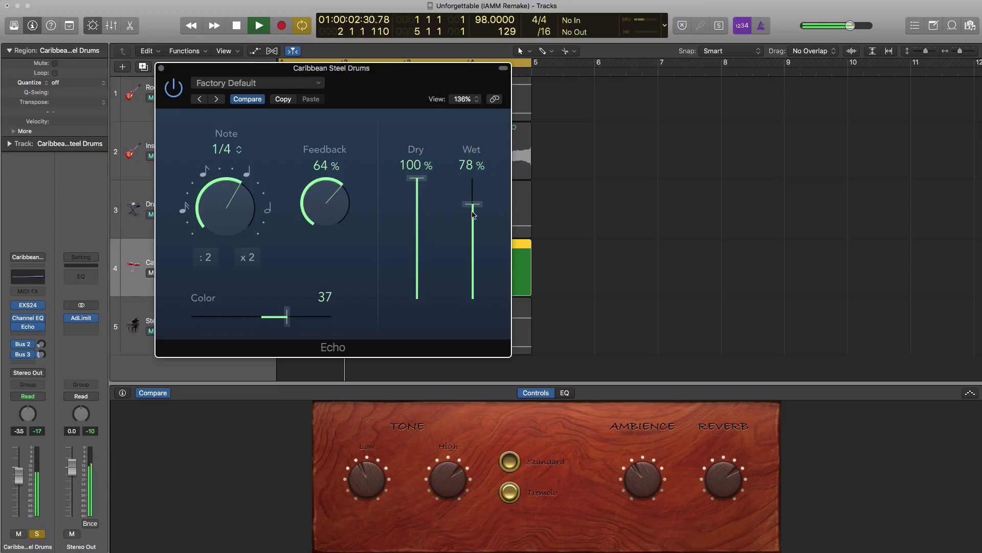
{"action": "key", "text": "space"}
{"action": "left_click_drag", "start_coordinate": [472, 205], "coordinate": [468, 256]}
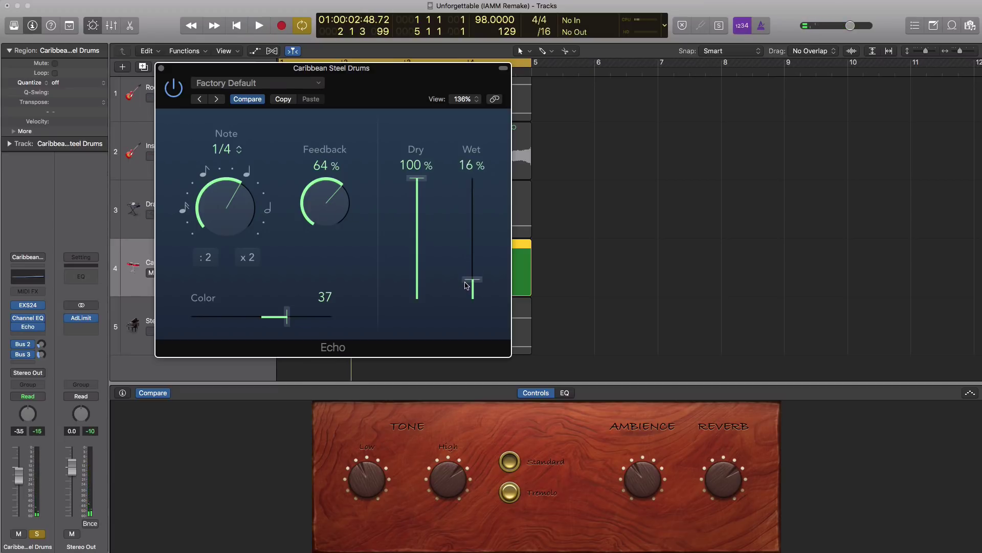
{"action": "key", "text": "space"}
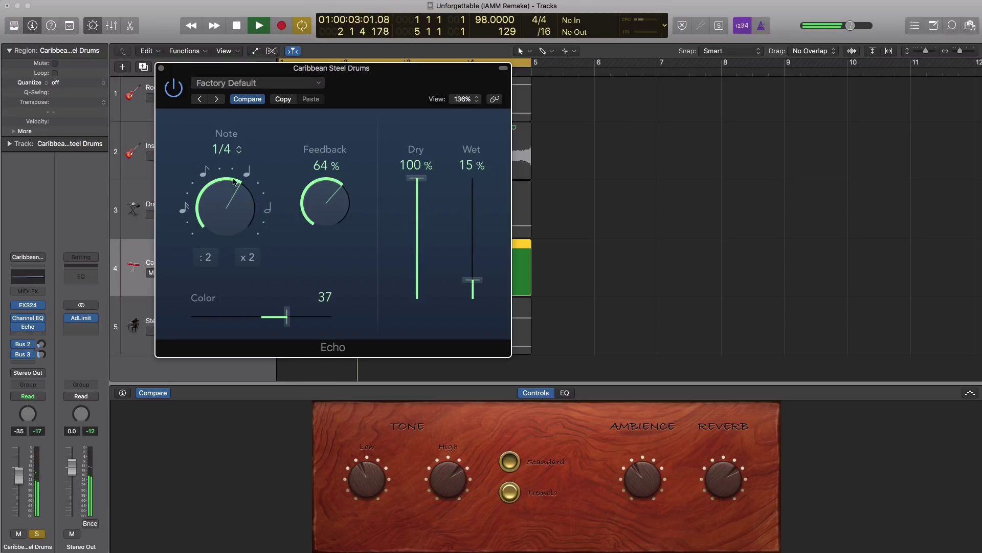
{"action": "left_click", "coordinate": [161, 69]}
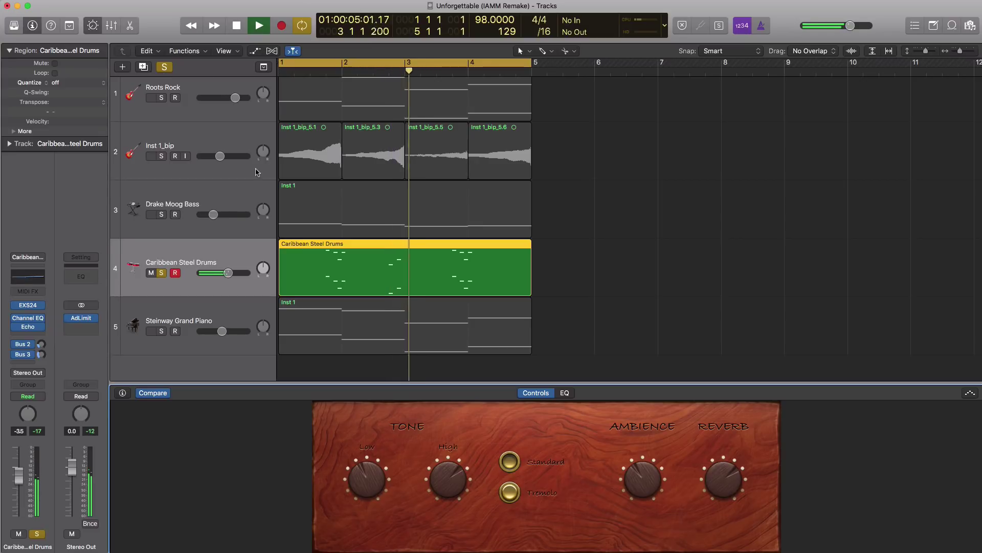
{"action": "key", "text": "space"}
Step: Insert Space Designer after the Echo on the steel drums and load the large plate reverb preset 02.0s Sustain Plate
{"action": "left_click", "coordinate": [26, 335]}
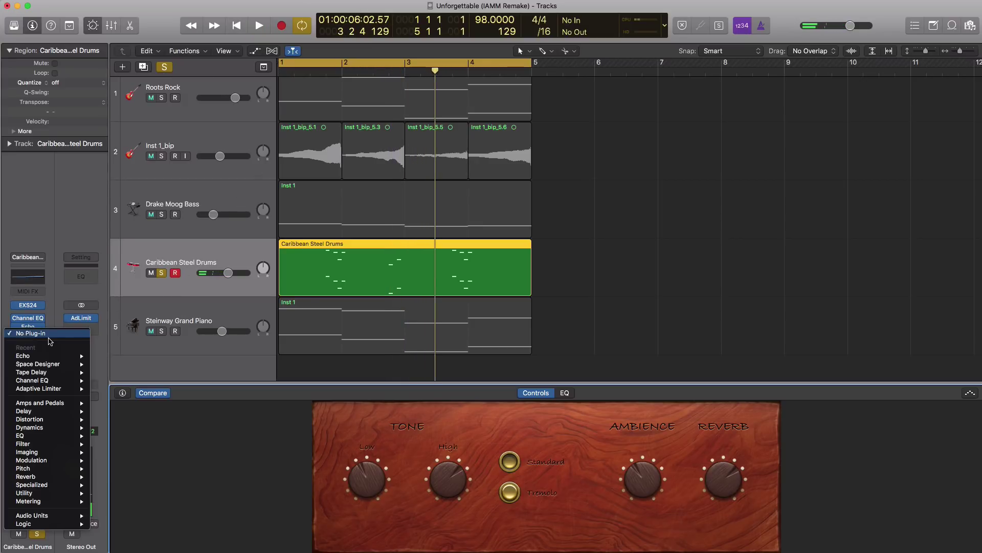
{"action": "mouse_move", "coordinate": [36, 363]}
{"action": "left_click", "coordinate": [115, 372]}
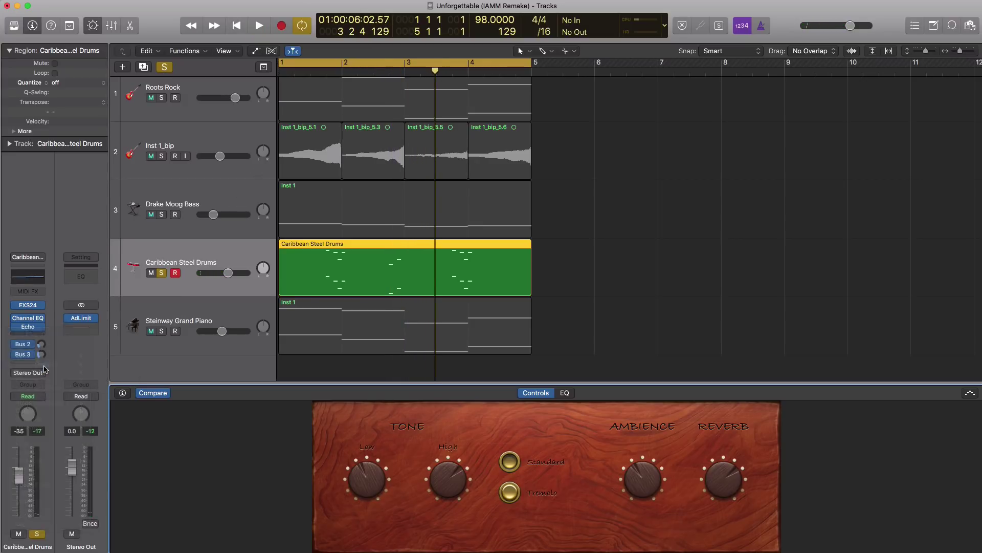
{"action": "left_click_drag", "start_coordinate": [225, 49], "coordinate": [300, 58]}
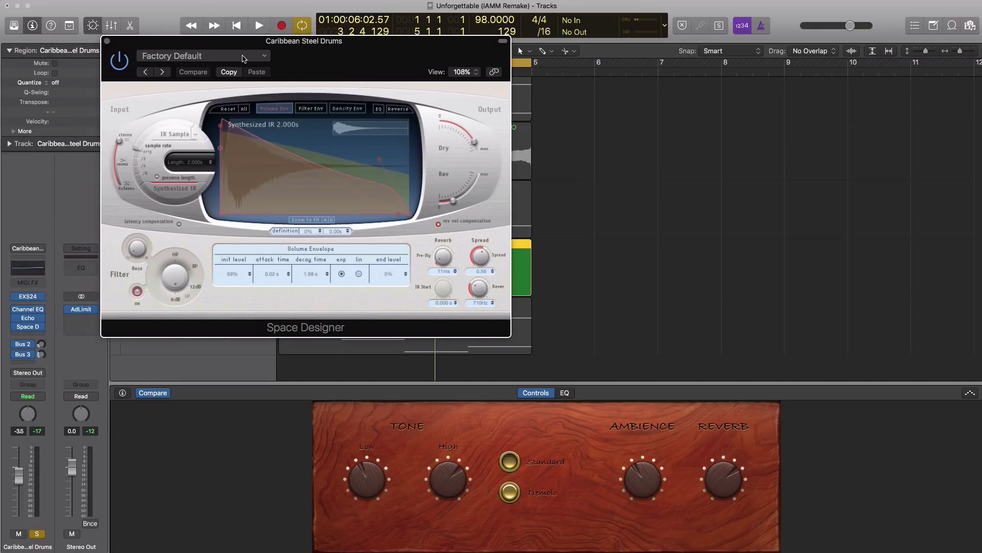
{"action": "left_click", "coordinate": [245, 58]}
{"action": "mouse_move", "coordinate": [214, 217]}
{"action": "mouse_move", "coordinate": [261, 216]}
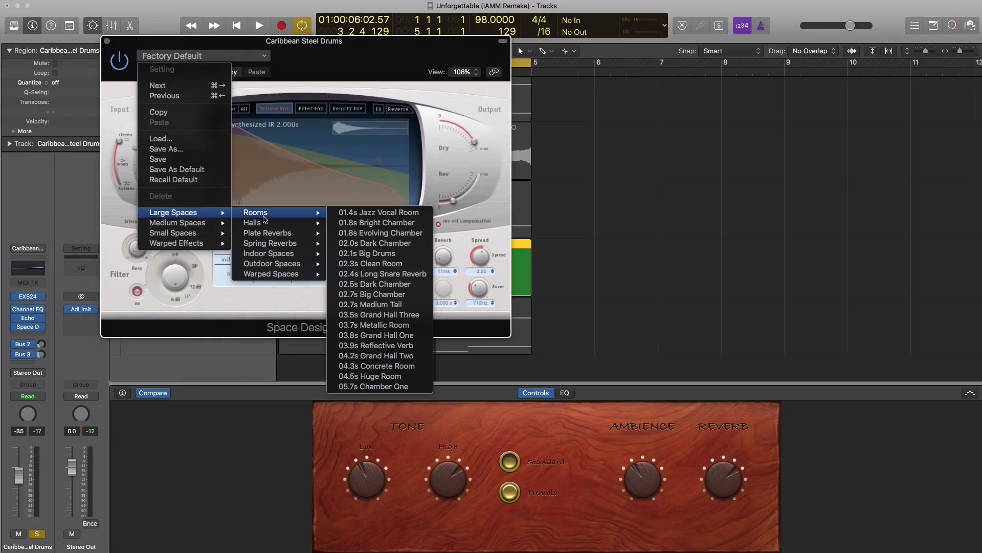
{"action": "mouse_move", "coordinate": [277, 237]}
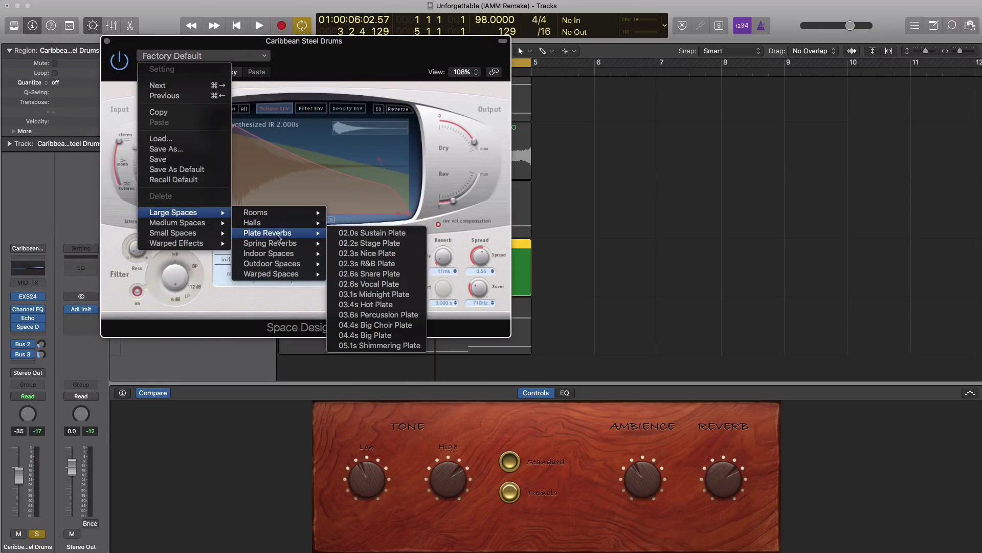
{"action": "left_click", "coordinate": [365, 234]}
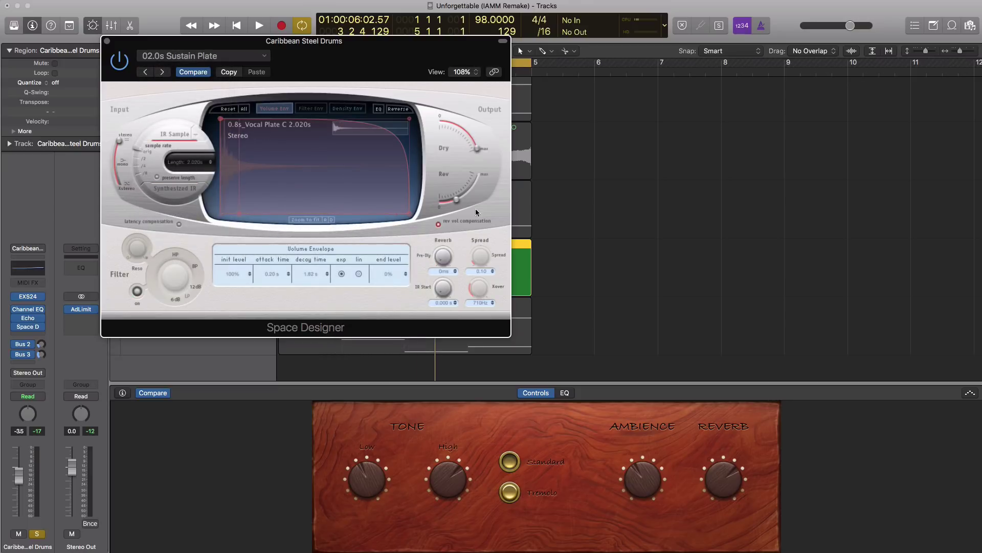
Step: Raise Space Designer's reverb output slightly during playback, close it and set the Caribbean Steel Drums track to -2.7 dB
{"action": "key", "text": "space"}
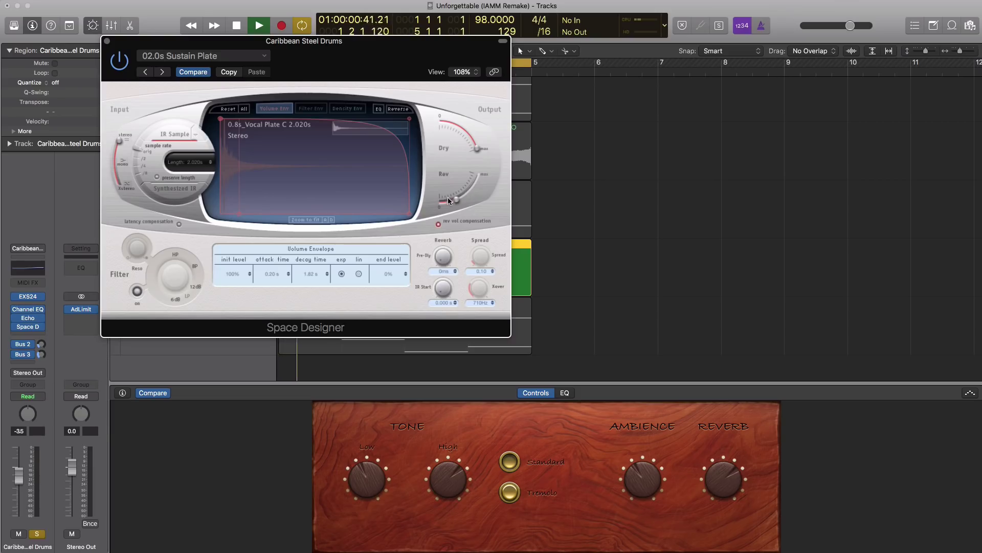
{"action": "left_click_drag", "start_coordinate": [448, 201], "coordinate": [461, 199]}
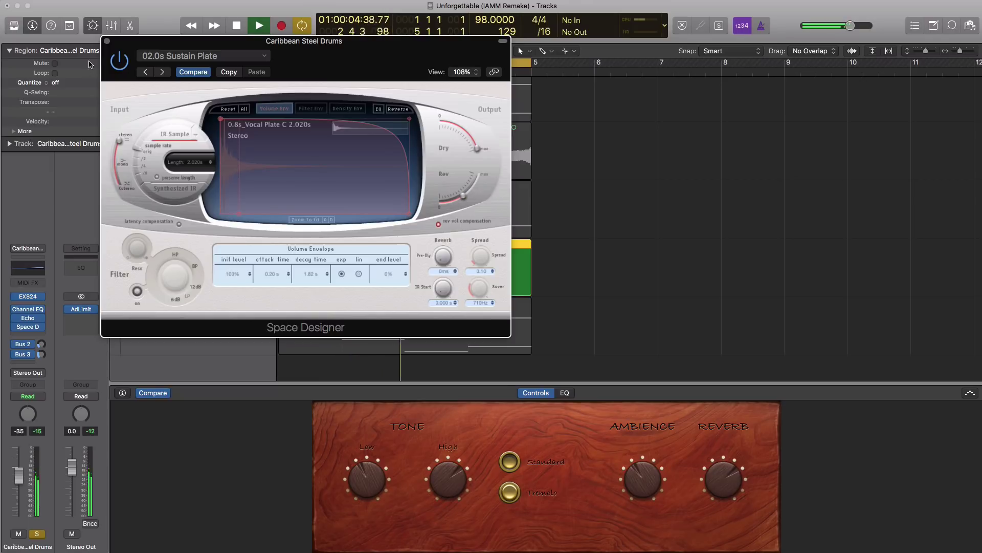
{"action": "left_click", "coordinate": [107, 41]}
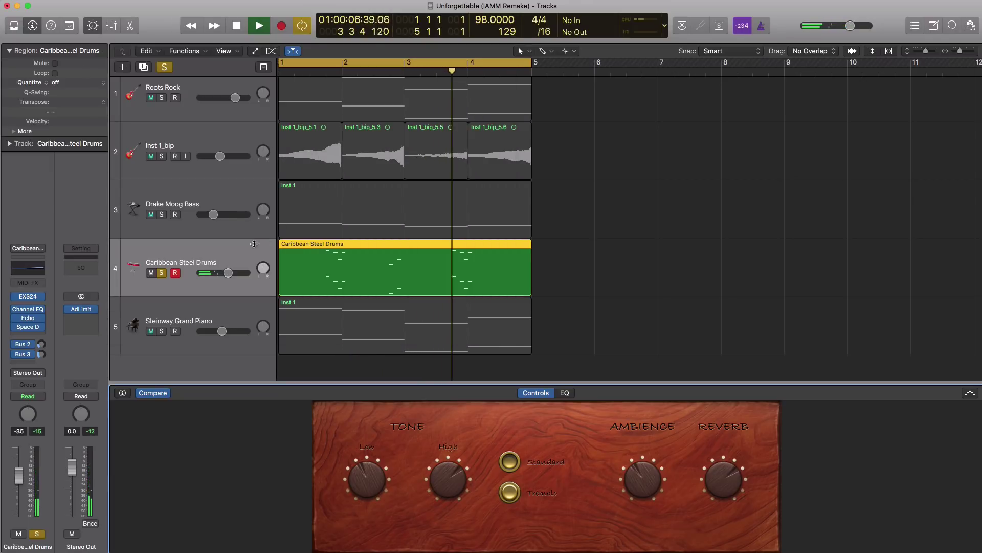
{"action": "left_click_drag", "start_coordinate": [228, 272], "coordinate": [229, 273]}
{"action": "key", "text": "space"}
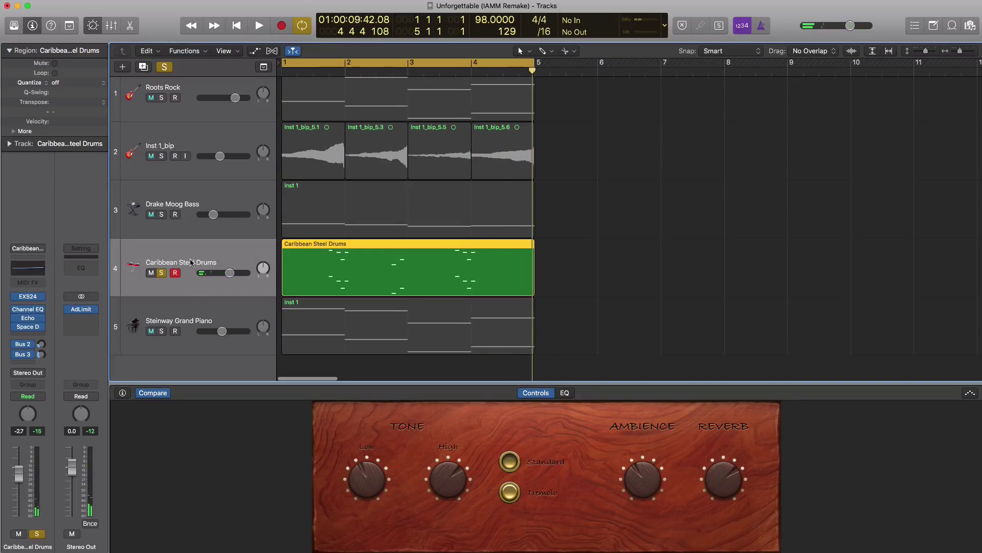
Step: Unsolo the Caribbean Steel Drums track and set its volume to -3.7 dB while the full mix plays
{"action": "left_click", "coordinate": [160, 274]}
{"action": "key", "text": "space"}
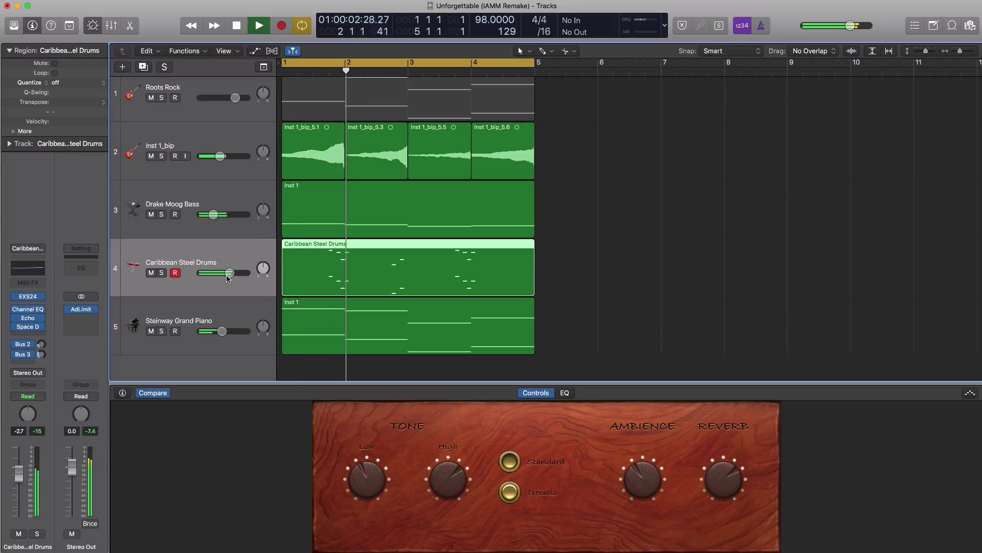
{"action": "left_click_drag", "start_coordinate": [228, 277], "coordinate": [226, 277]}
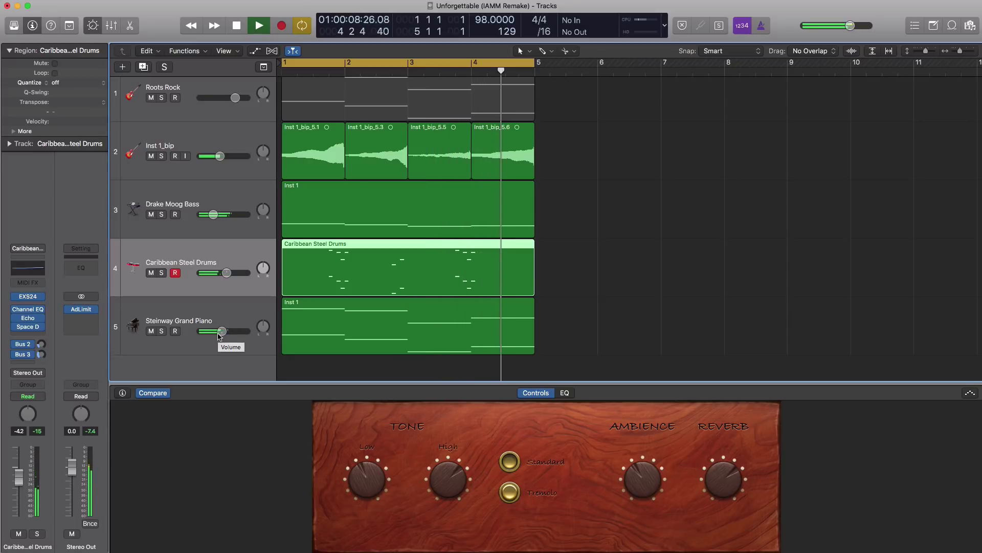
{"action": "left_click_drag", "start_coordinate": [228, 273], "coordinate": [229, 276]}
{"action": "key", "text": "space"}
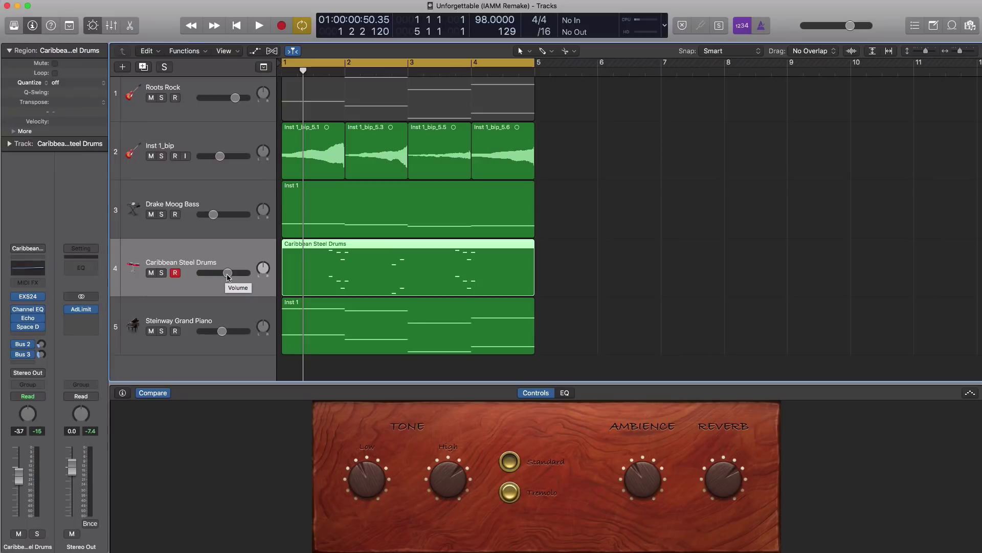
Step: Add a new software instrument track and move it below the Steinway Grand Piano track
{"action": "key", "text": "x"}
{"action": "key", "text": "x"}
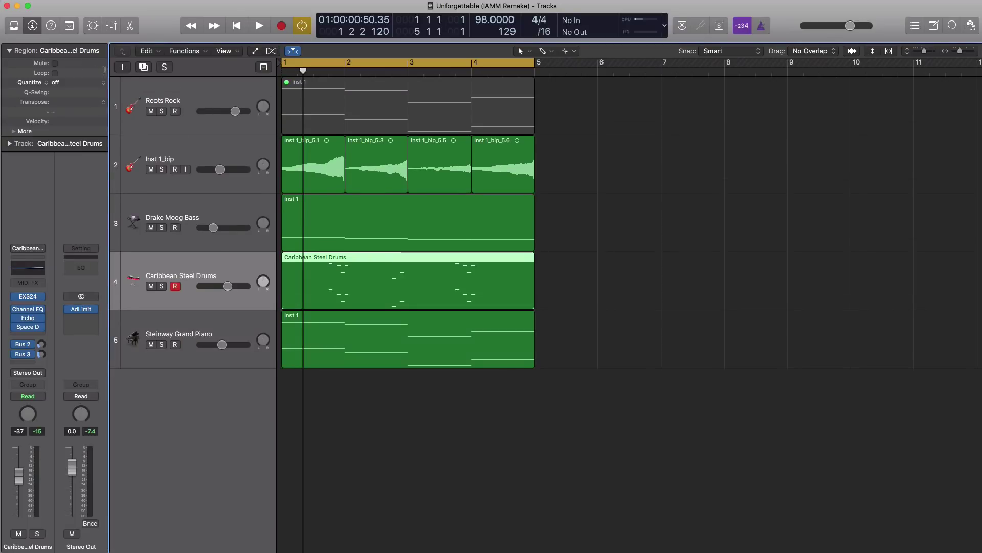
{"action": "left_click", "coordinate": [123, 68]}
{"action": "key", "text": "Return"}
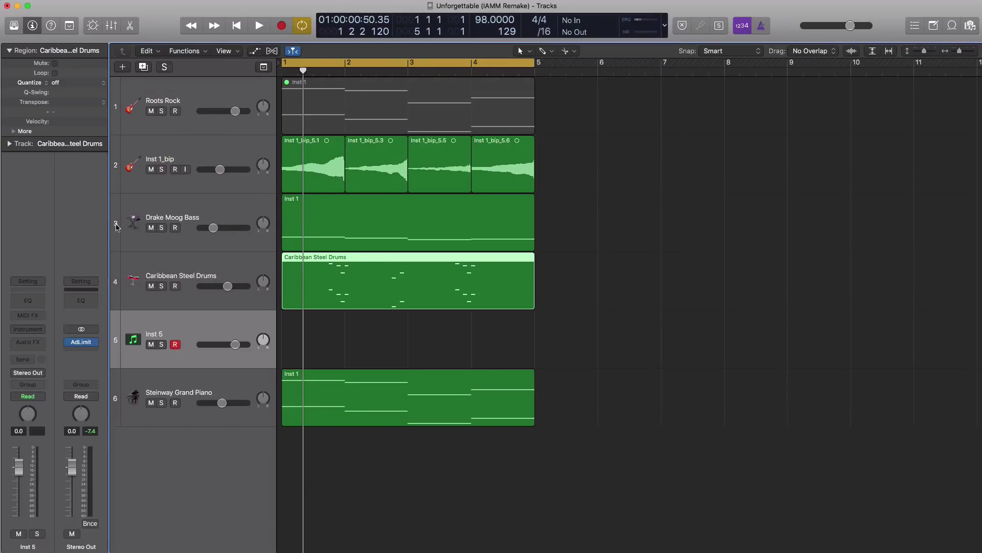
{"action": "left_click_drag", "start_coordinate": [190, 330], "coordinate": [190, 394]}
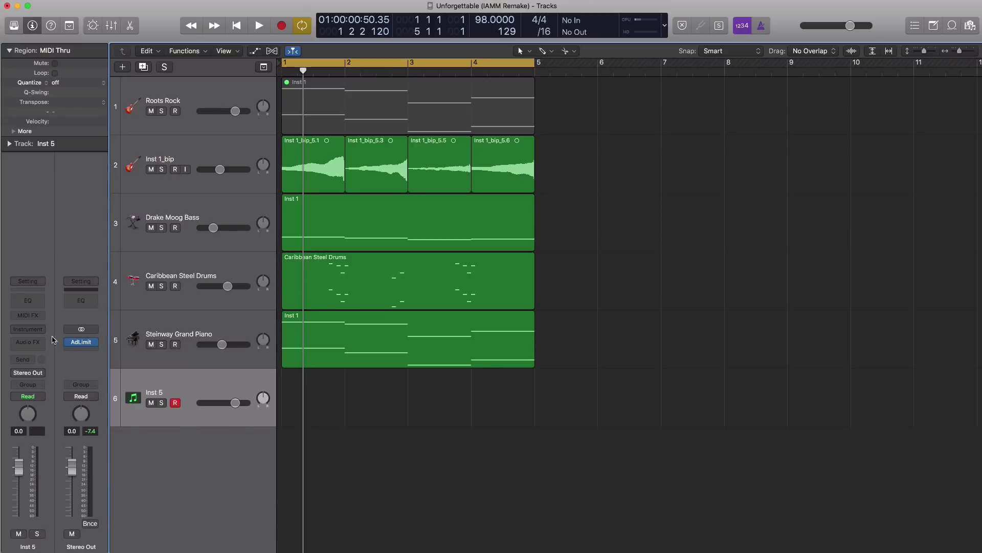
Step: Load the EXS24 sampler with the "unforgettable drum kit" on the new track, raise the lower end of its Level slider and close the plug-in
{"action": "left_click", "coordinate": [31, 329]}
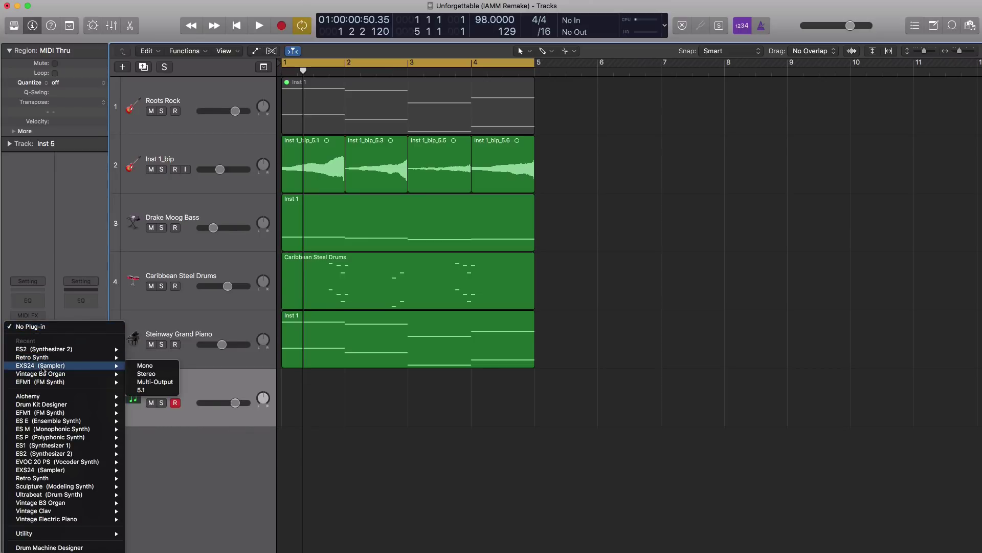
{"action": "left_click", "coordinate": [122, 381]}
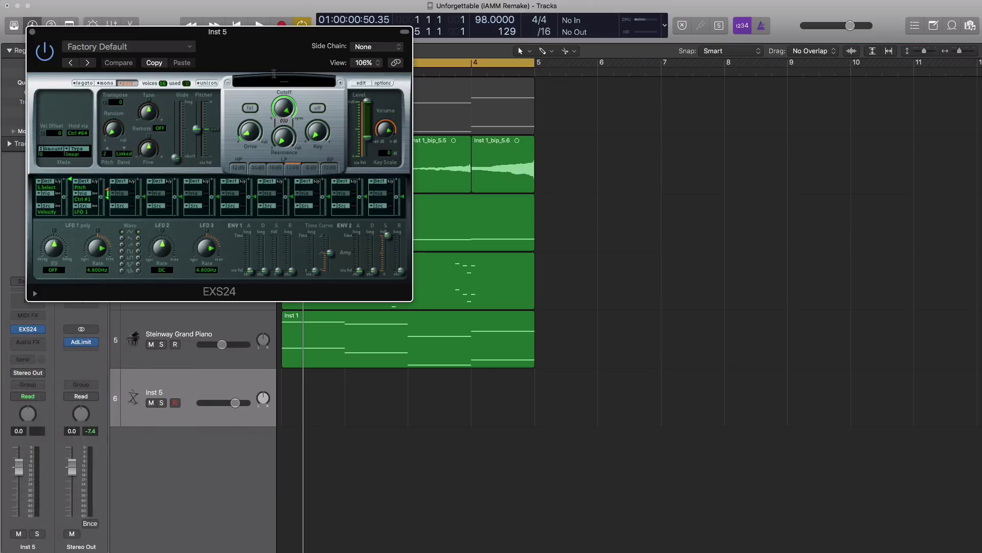
{"action": "left_click", "coordinate": [274, 79]}
{"action": "mouse_move", "coordinate": [294, 156]}
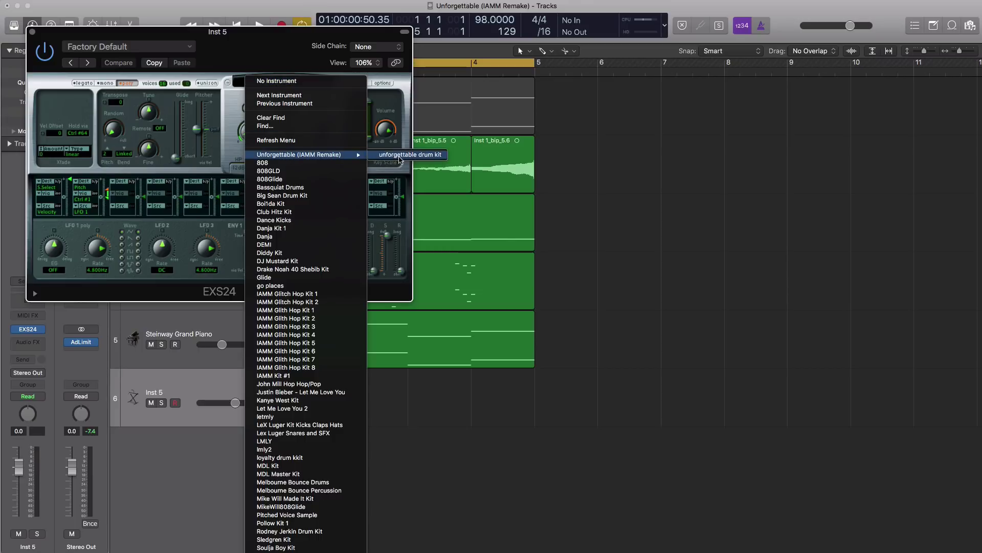
{"action": "left_click", "coordinate": [414, 154]}
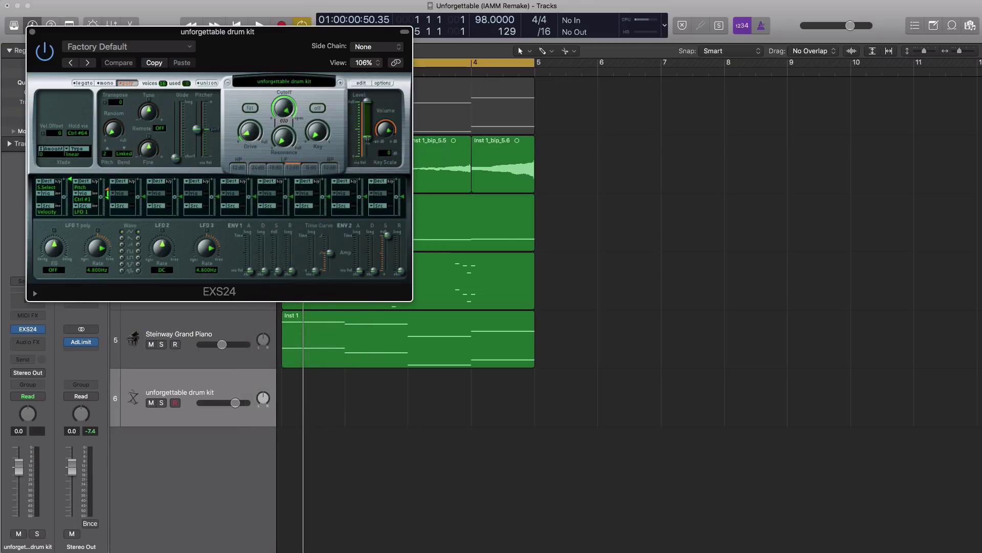
{"action": "left_click_drag", "start_coordinate": [385, 129], "coordinate": [385, 128]}
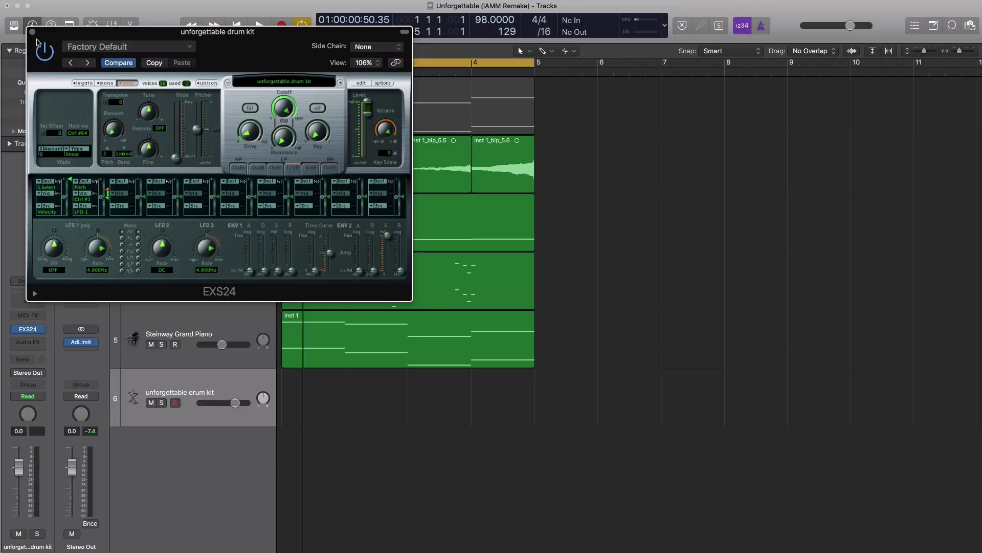
{"action": "left_click", "coordinate": [32, 32]}
Step: Create an empty four-bar MIDI region on the unforgettable drum kit track and open it in the Piano Roll
{"action": "left_click", "coordinate": [297, 405]}
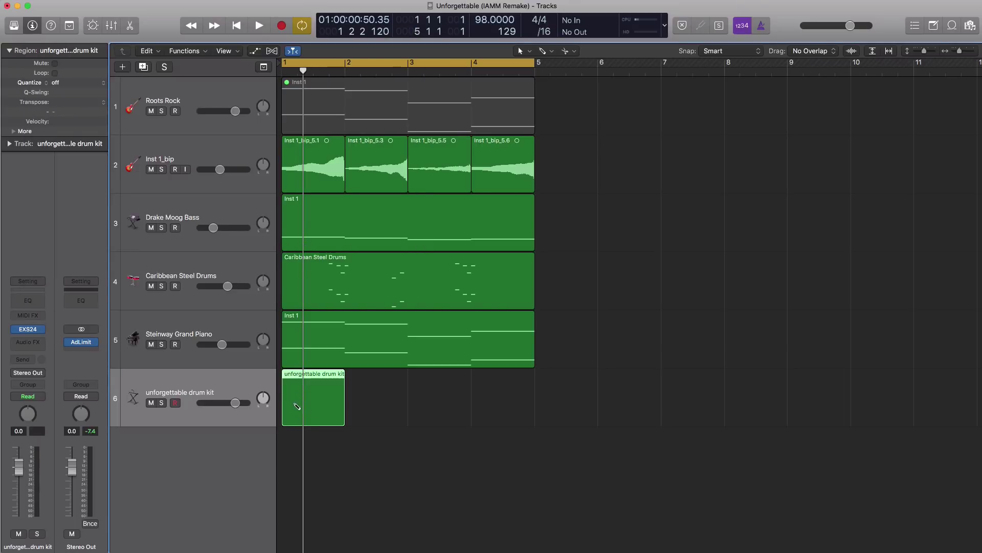
{"action": "left_click_drag", "start_coordinate": [342, 414], "coordinate": [481, 409]}
{"action": "double_click", "coordinate": [481, 409]}
Step: Enter a C1 note on each of the four beats of bar 1 and repeat the pattern through bar 4
{"action": "scroll", "coordinate": [396, 416], "scroll_direction": "down", "scroll_amount": 5}
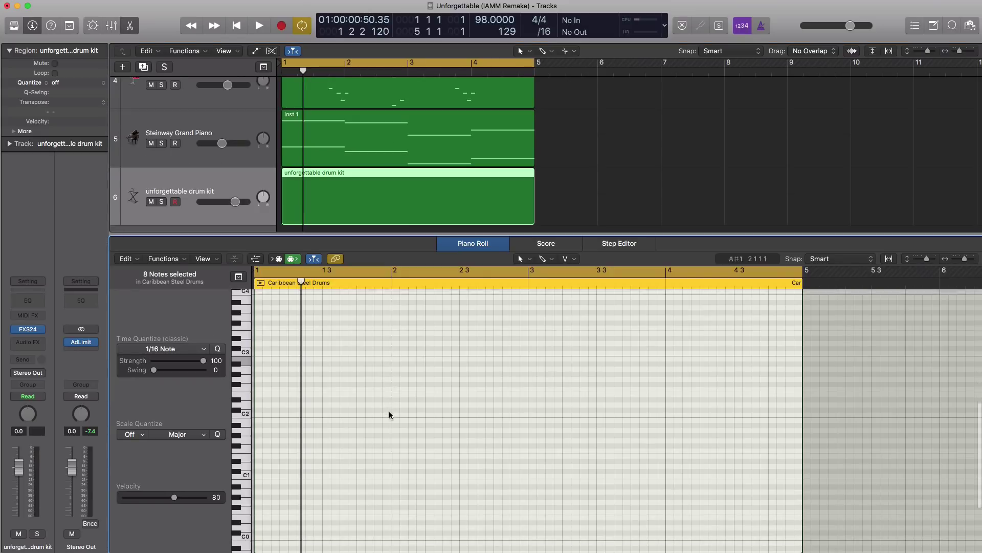
{"action": "scroll", "coordinate": [388, 423], "scroll_direction": "down", "scroll_amount": 1}
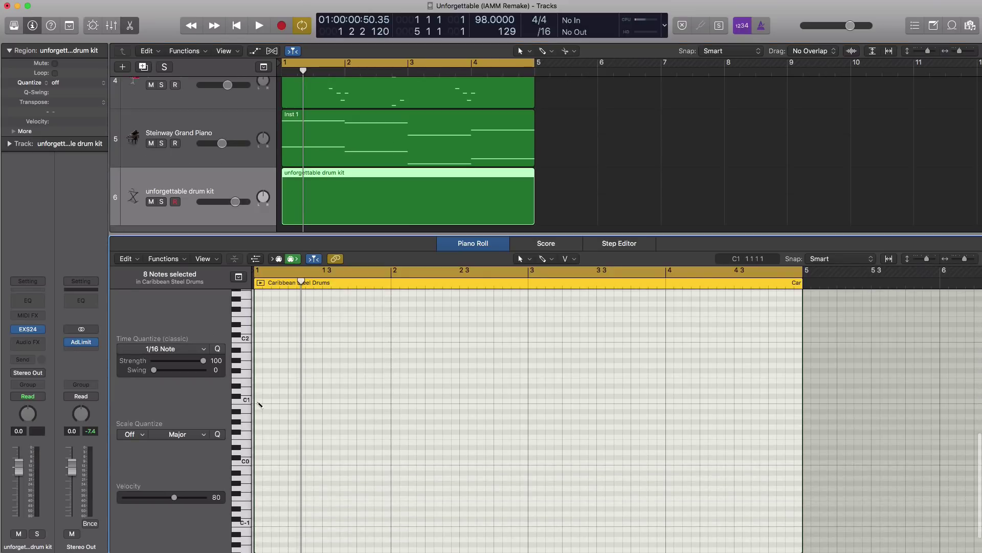
{"action": "left_click", "coordinate": [259, 402]}
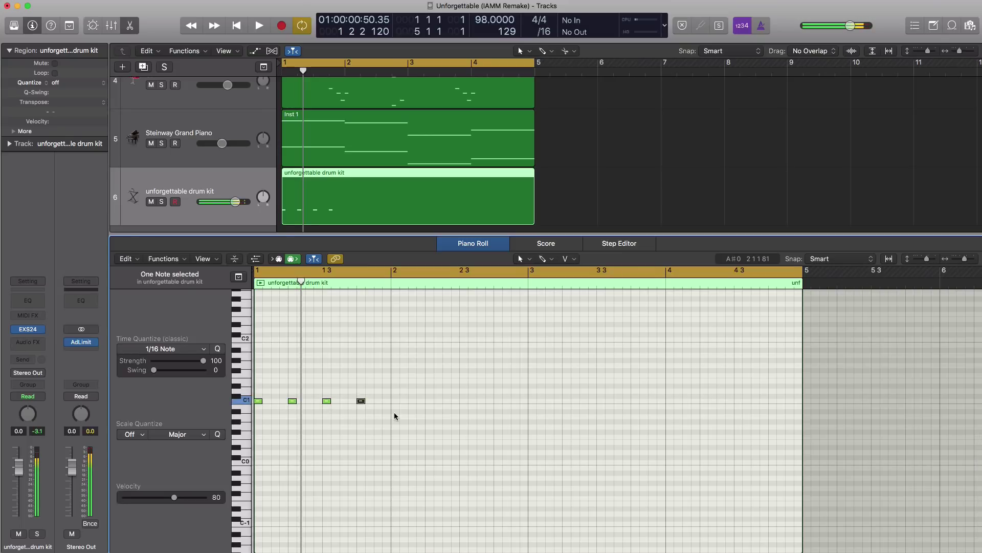
{"action": "key", "text": "space"}
{"action": "left_click_drag", "start_coordinate": [395, 416], "coordinate": [672, 401]}
{"action": "key", "text": "space"}
Step: Set the unforgettable drum kit track to -3.7 dB during playback and close the Piano Roll
{"action": "key", "text": "space"}
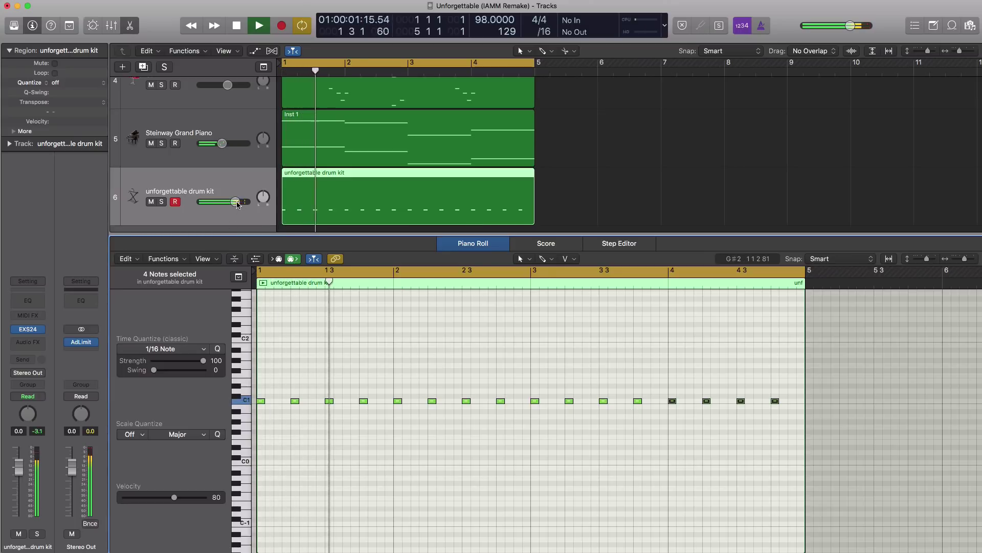
{"action": "left_click_drag", "start_coordinate": [236, 202], "coordinate": [228, 202]}
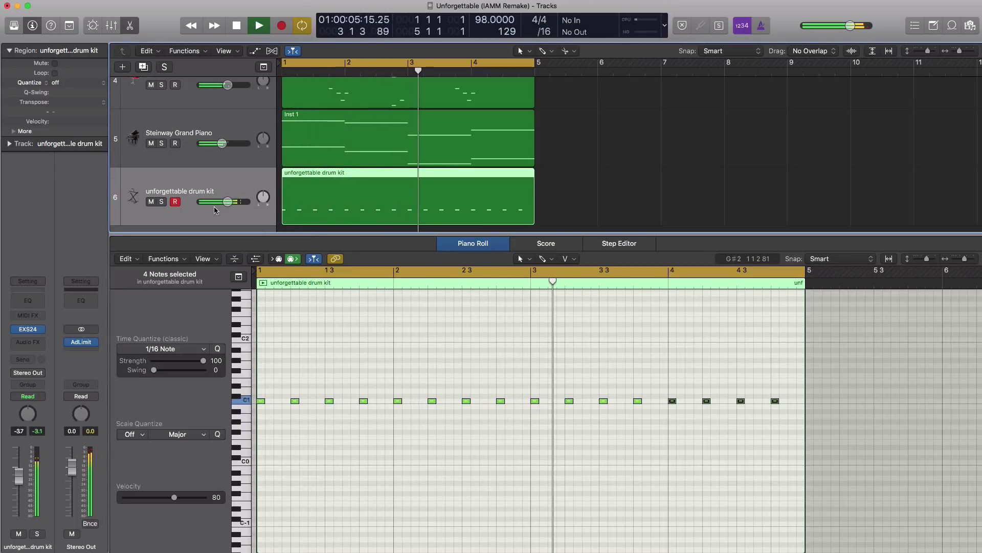
{"action": "key", "text": "x"}
{"action": "key", "text": "x"}
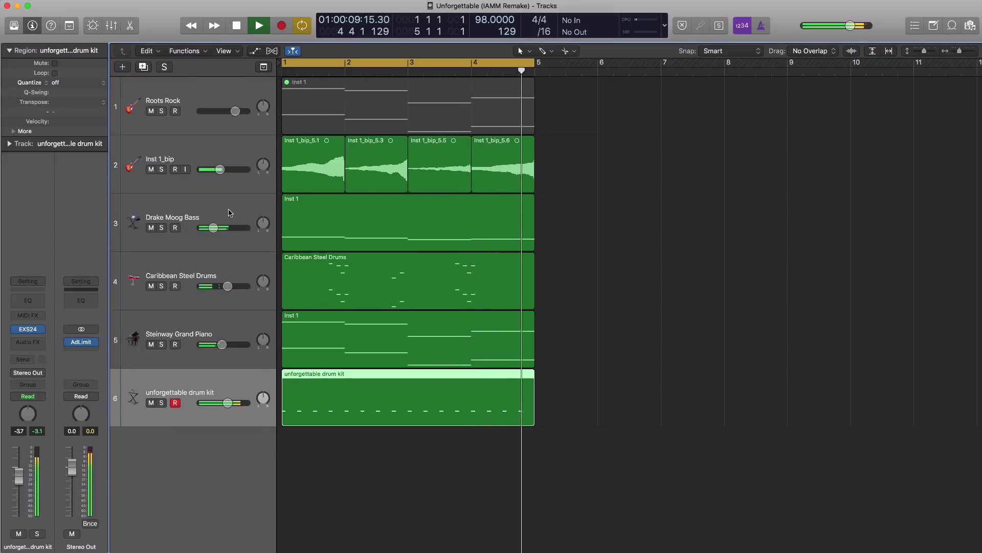
Step: Duplicate the unforgettable drum kit track and create an empty four-bar MIDI region on the copy
{"action": "key", "text": "super+Up"}
{"action": "key", "text": "super+Up"}
{"action": "key", "text": "super+Up"}
{"action": "key", "text": "super+Up"}
{"action": "key", "text": "super+Up"}
{"action": "key", "text": "super+Up"}
{"action": "key", "text": "super+Up"}
{"action": "key", "text": "super+Up"}
{"action": "key", "text": "super+Left"}
{"action": "key", "text": "super+Left"}
{"action": "key", "text": "super+Left"}
{"action": "key", "text": "super+Left"}
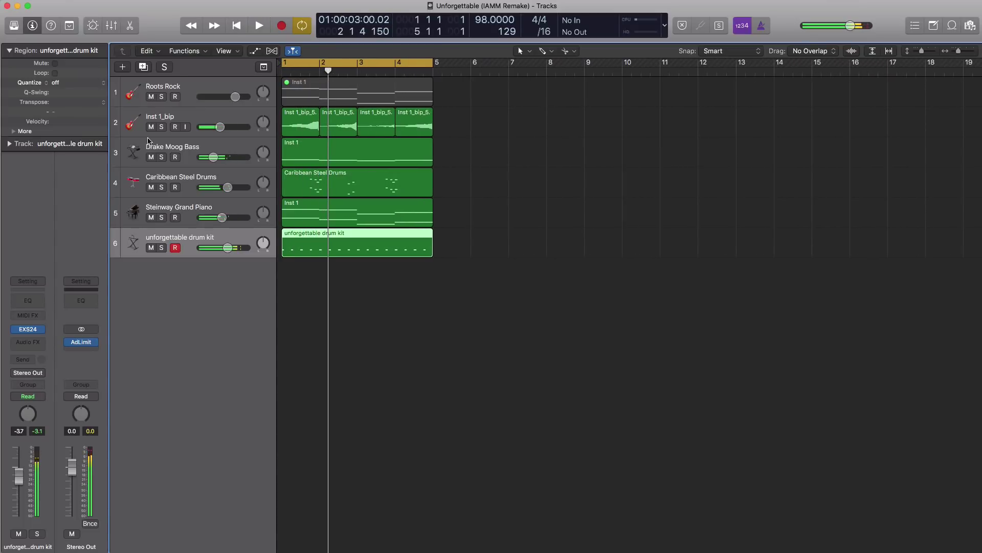
{"action": "left_click", "coordinate": [143, 73]}
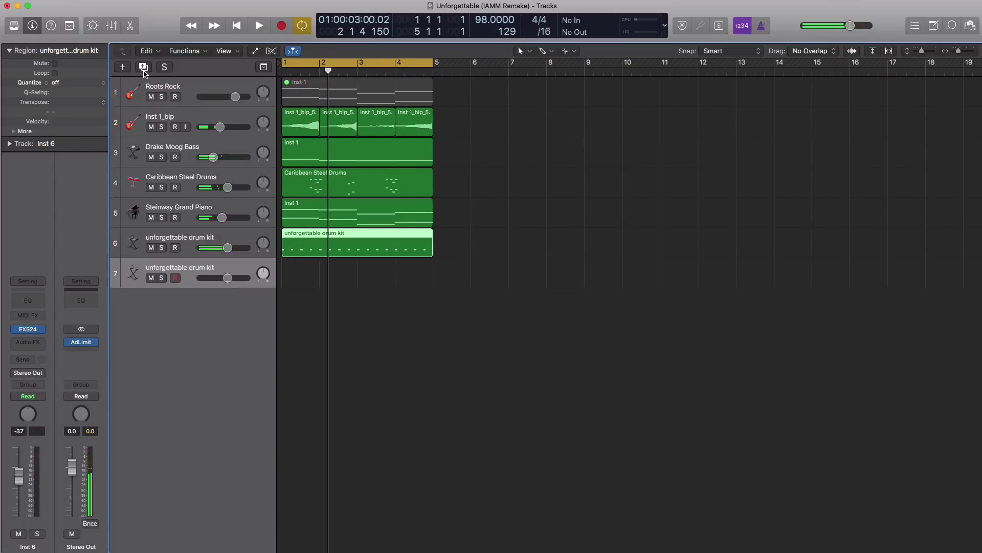
{"action": "left_click", "coordinate": [287, 280]}
{"action": "left_click_drag", "start_coordinate": [319, 281], "coordinate": [436, 281]}
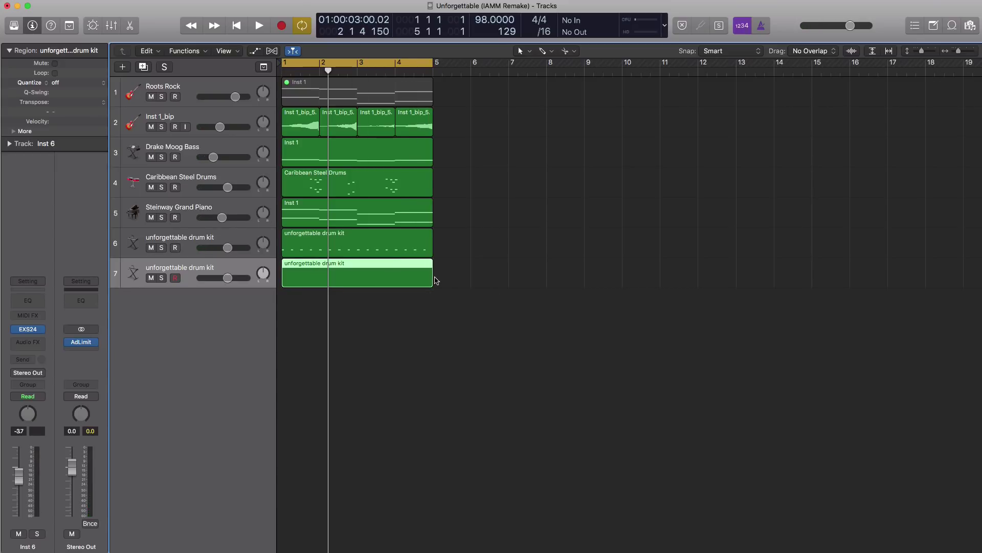
Step: Open the new region in the Piano Roll and enter eight consecutive 1/16 notes on D#1 from the start of bar 1
{"action": "double_click", "coordinate": [367, 280]}
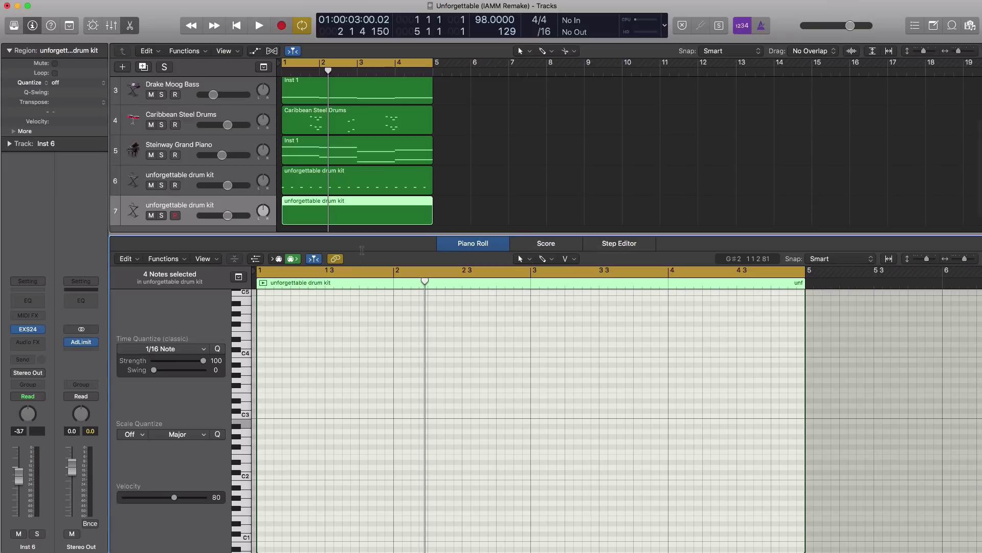
{"action": "scroll", "coordinate": [383, 386], "scroll_direction": "down", "scroll_amount": 5}
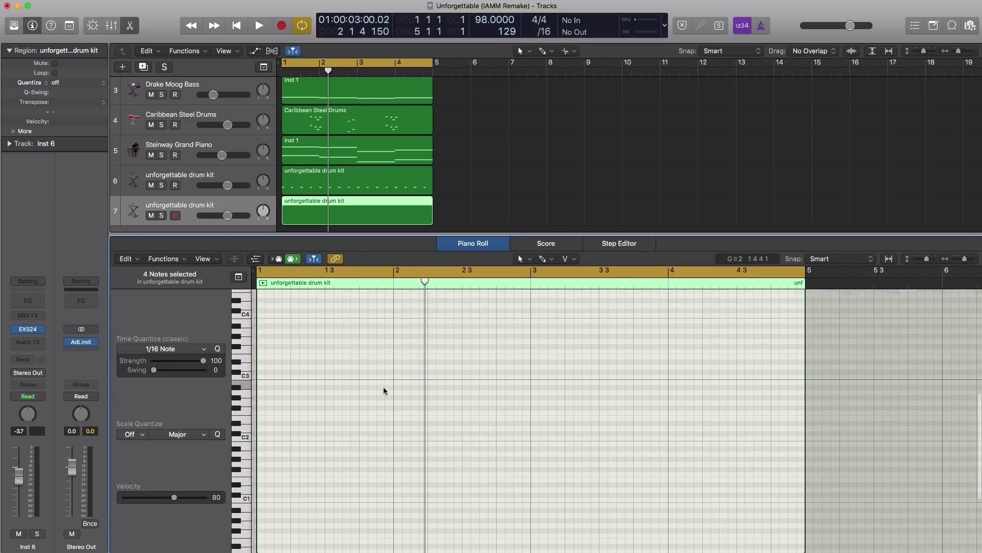
{"action": "scroll", "coordinate": [385, 388], "scroll_direction": "down", "scroll_amount": 2}
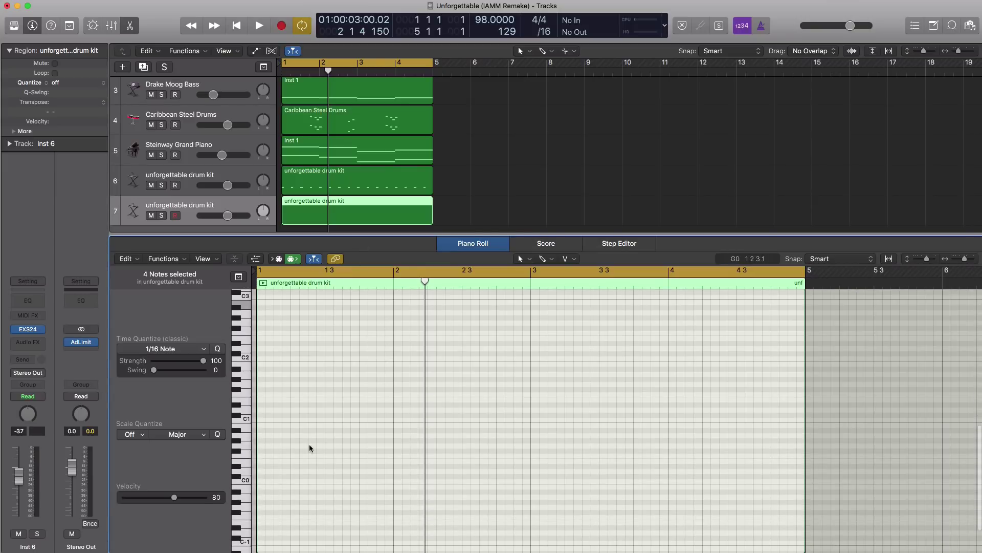
{"action": "left_click", "coordinate": [262, 404]}
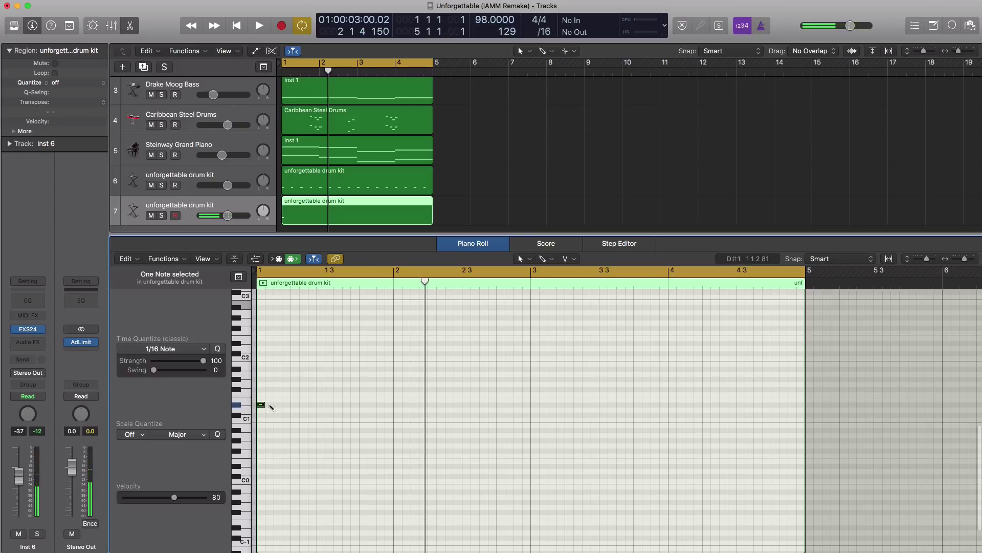
{"action": "left_click", "coordinate": [271, 405]}
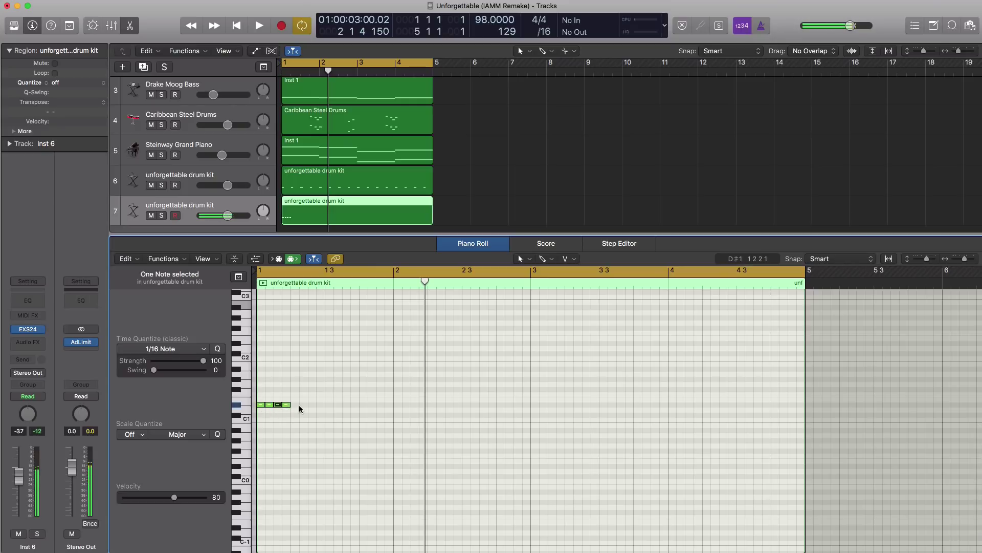
{"action": "left_click_drag", "start_coordinate": [259, 408], "coordinate": [295, 408]}
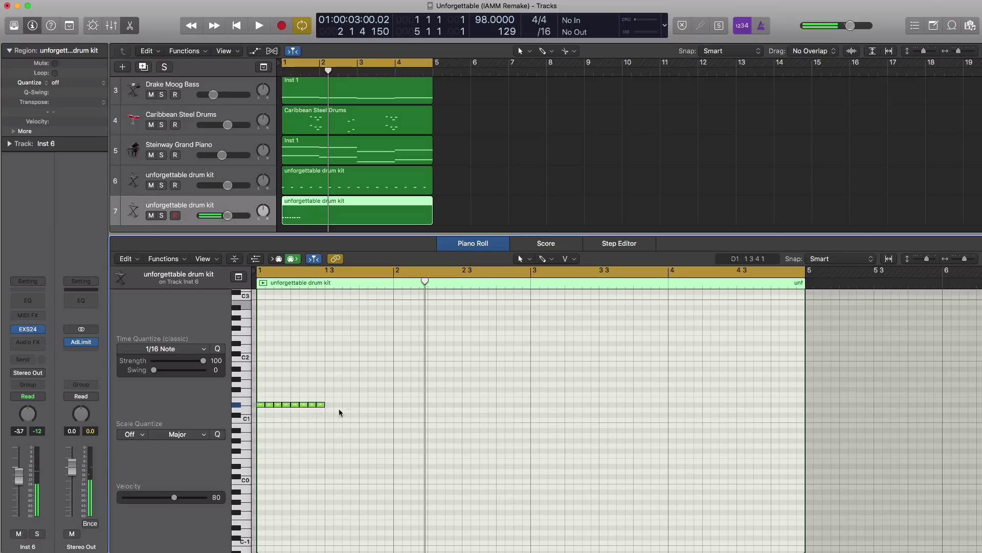
Step: Copy the eight D#1 notes to the second half of bar 1 and play the pattern back
{"action": "key", "text": "space"}
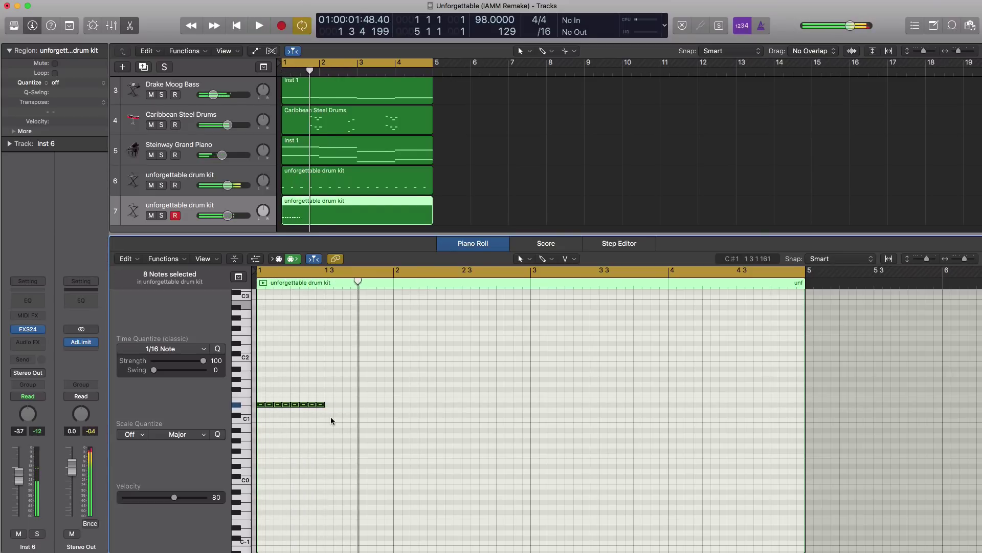
{"action": "key", "text": "space"}
{"action": "left_click_drag", "start_coordinate": [261, 404], "coordinate": [331, 408]}
{"action": "key", "text": "space"}
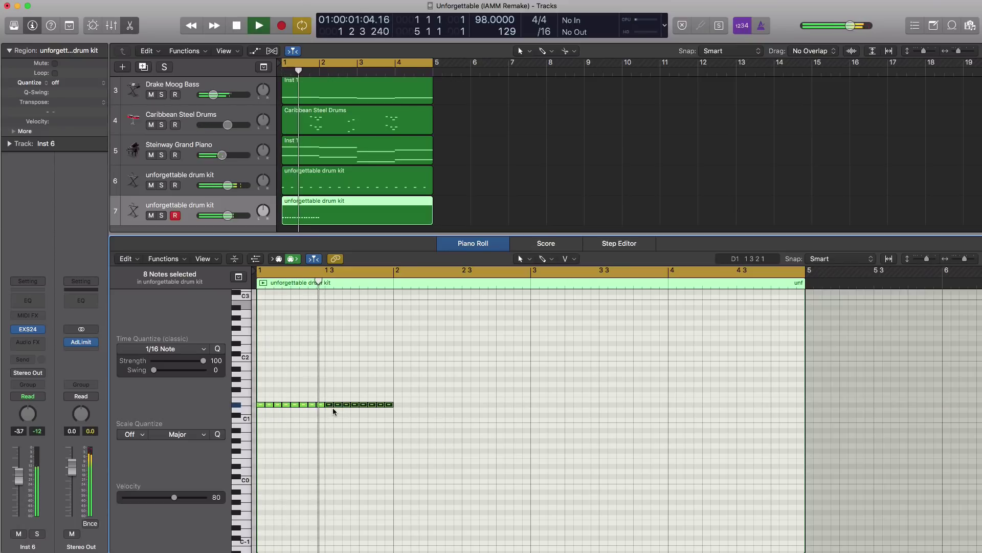
{"action": "key", "text": "space"}
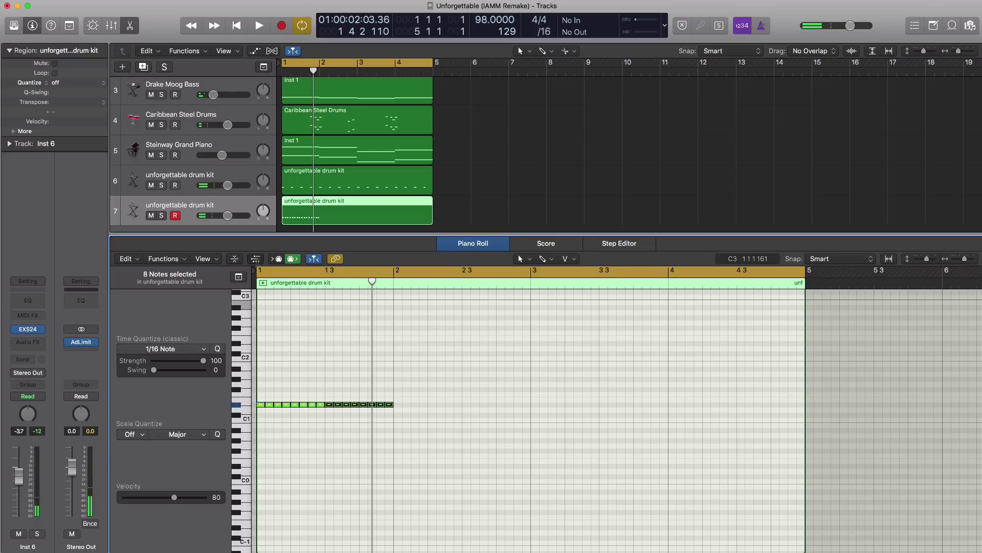
Step: Show the note velocity lane and vary the velocities of the D#1 notes between soft and loud hits across bar 1
{"action": "key", "text": "a"}
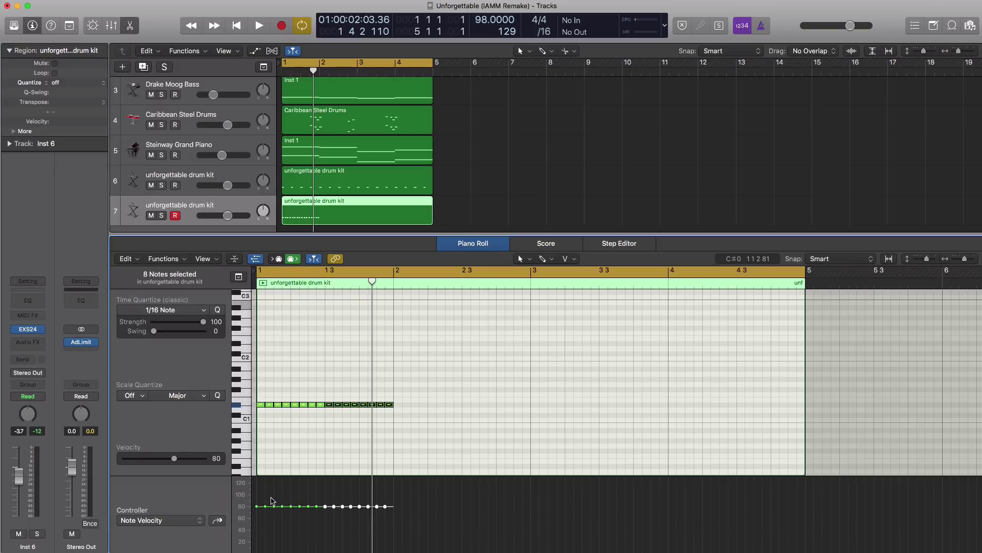
{"action": "left_click_drag", "start_coordinate": [258, 506], "coordinate": [259, 549]}
{"action": "mouse_move", "coordinate": [277, 511]}
{"action": "left_mouse_down"}
{"action": "mouse_move", "coordinate": [294, 549]}
{"action": "mouse_move", "coordinate": [318, 507]}
{"action": "mouse_move", "coordinate": [343, 549]}
{"action": "mouse_move", "coordinate": [372, 510]}
{"action": "mouse_move", "coordinate": [393, 550]}
{"action": "mouse_move", "coordinate": [385, 548]}
{"action": "left_mouse_up"}
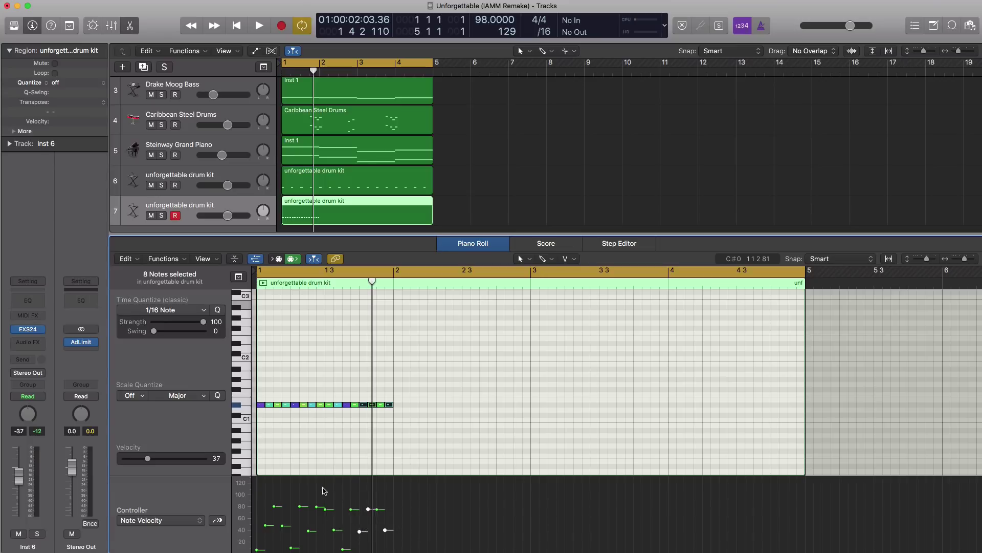
Step: Lower the duplicated drum kit track to -27.0 dB while checking playback, and open its EXS24 sampler
{"action": "key", "text": "space"}
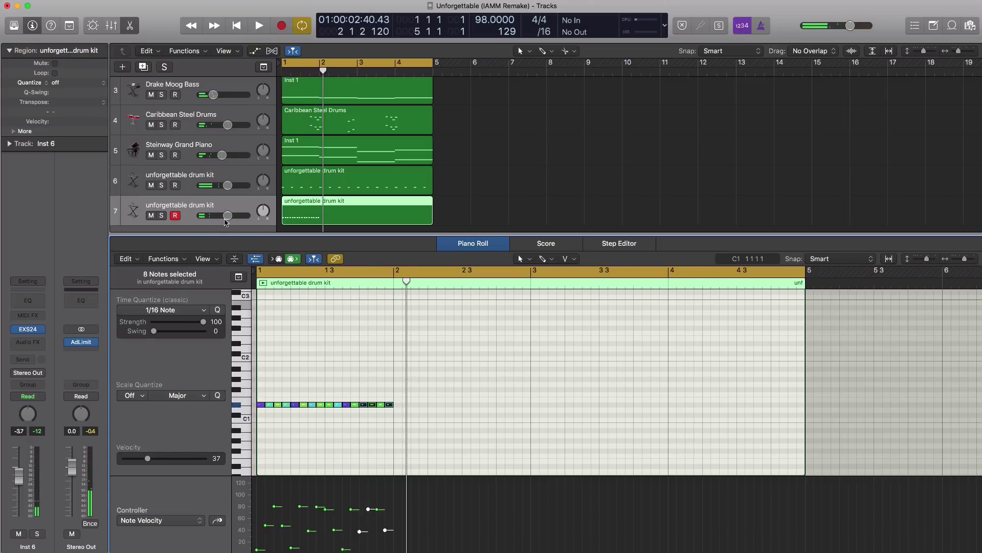
{"action": "left_click_drag", "start_coordinate": [226, 221], "coordinate": [180, 236]}
{"action": "key", "text": "space"}
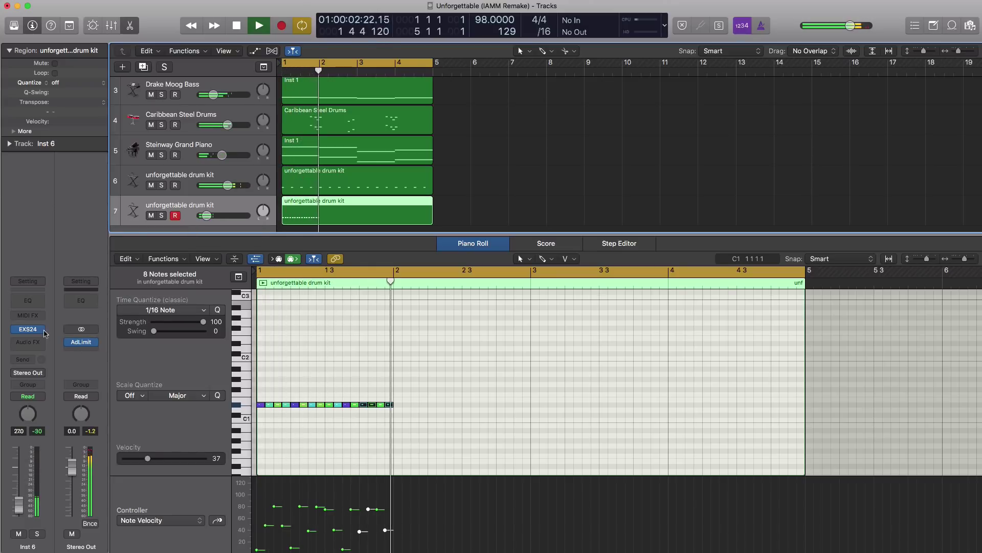
{"action": "left_click", "coordinate": [28, 329]}
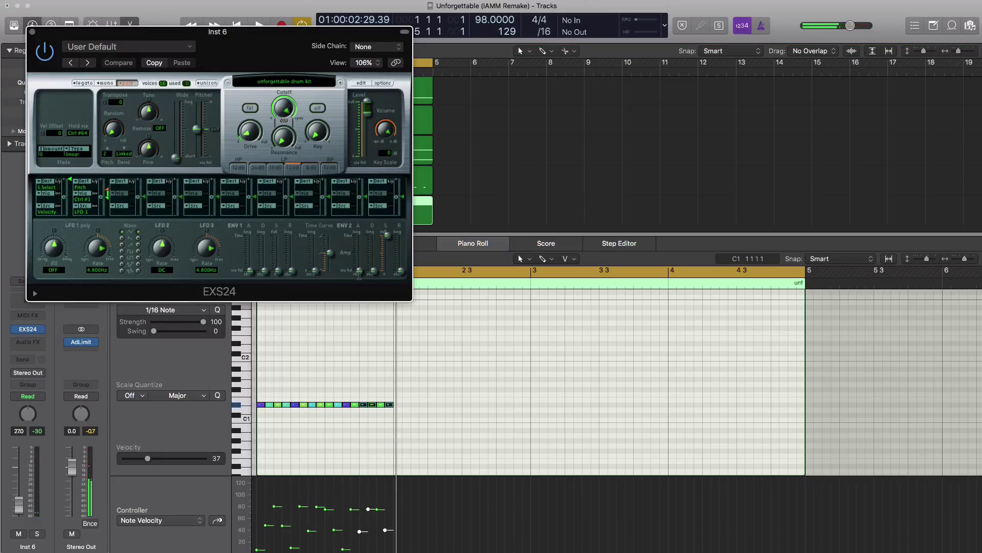
Step: Close the sampler and copy the sixteen D#1 notes of bar 1 into bars 2, 3 and 4
{"action": "key", "text": "space"}
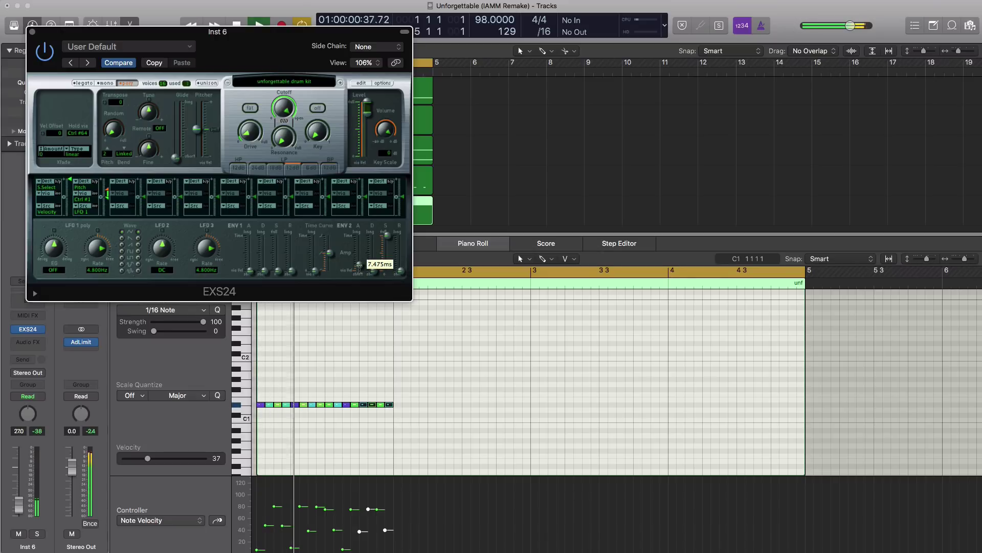
{"action": "left_click", "coordinate": [31, 33]}
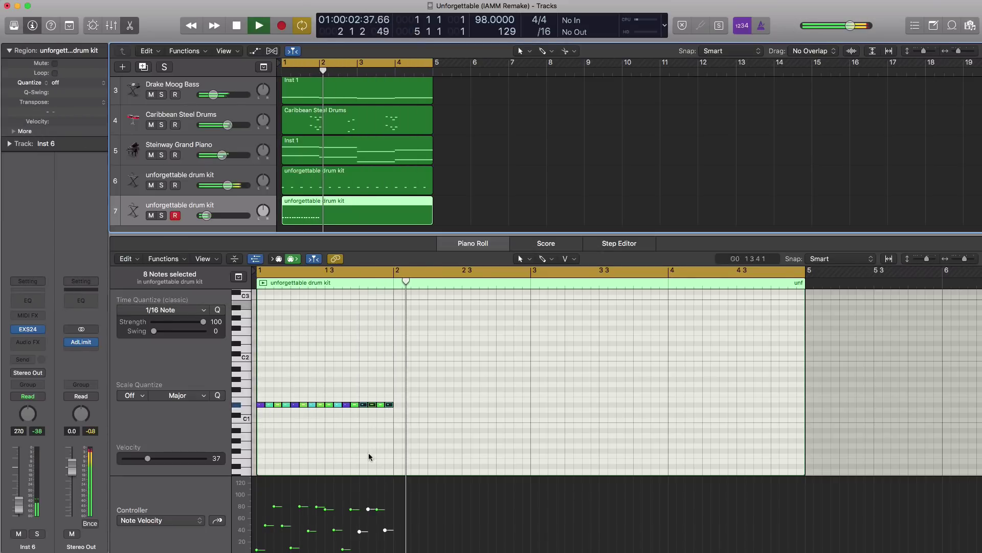
{"action": "key", "text": "space"}
{"action": "left_click_drag", "start_coordinate": [413, 425], "coordinate": [674, 406]}
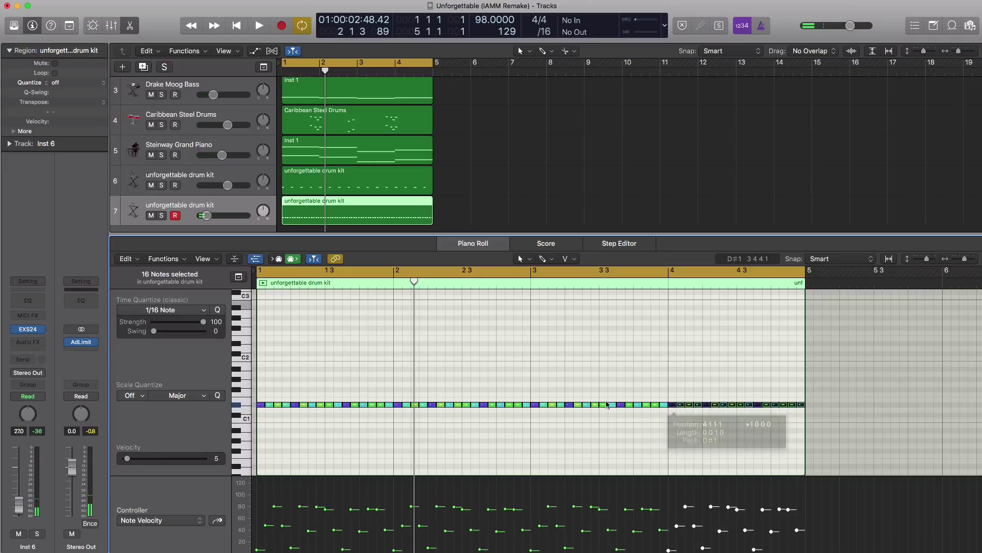
Step: Play the arrangement with the editor closed and lower the second drum kit track to -28.5 dB
{"action": "key", "text": "space"}
{"action": "key", "text": "e"}
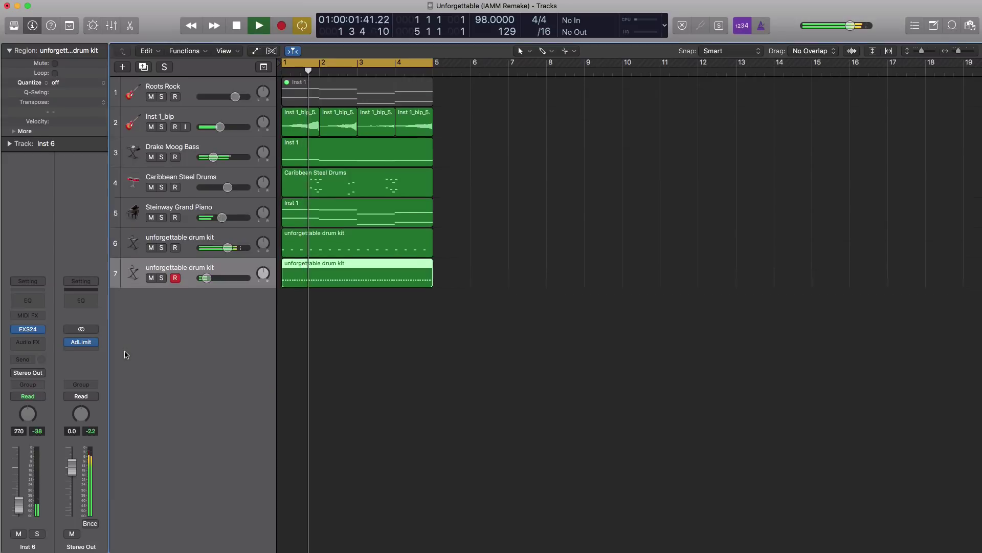
{"action": "left_click_drag", "start_coordinate": [206, 278], "coordinate": [204, 281]}
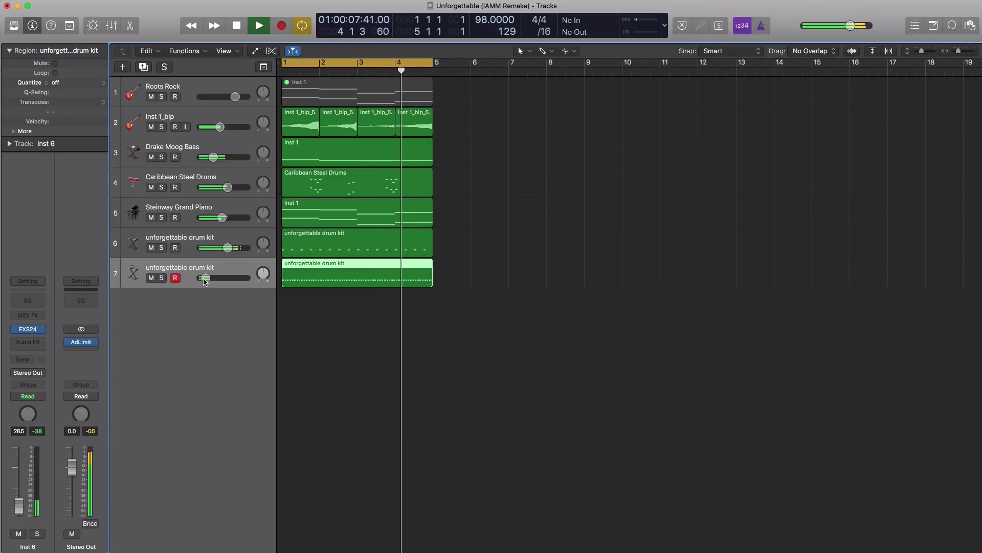
{"action": "left_click_drag", "start_coordinate": [204, 281], "coordinate": [204, 281]}
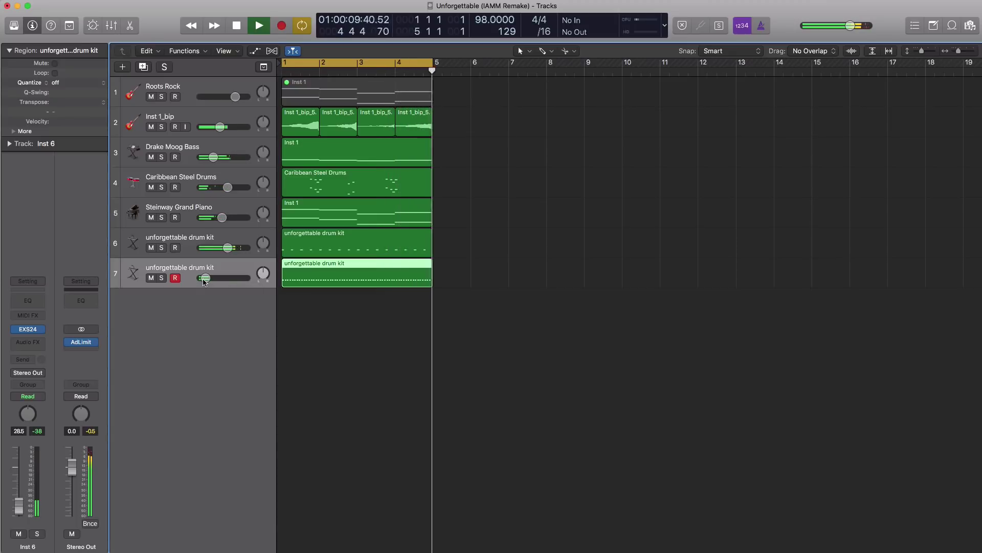
{"action": "key", "text": "space"}
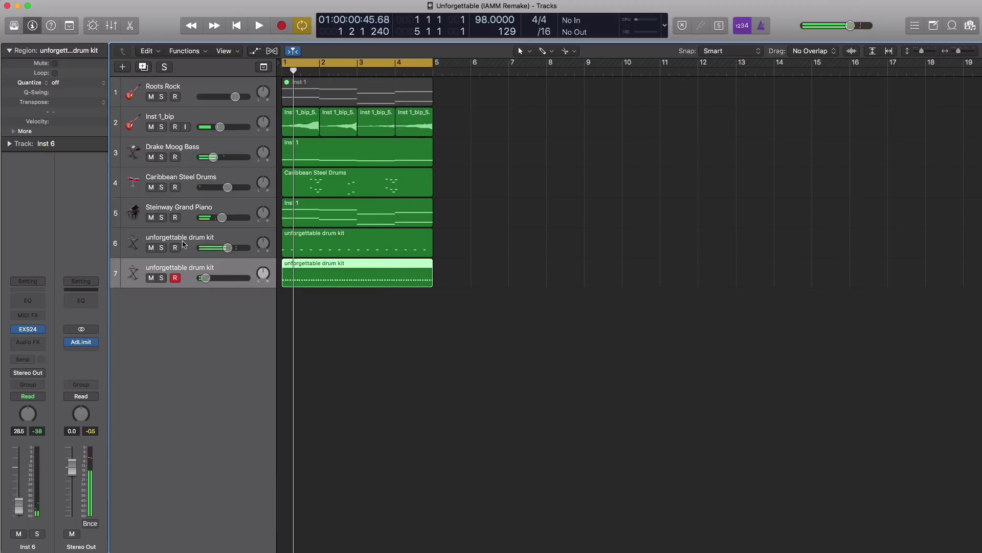
Step: Duplicate the second drum kit track, check its EXS24 sampler, and create an empty four-bar region on the new track
{"action": "left_click", "coordinate": [145, 68]}
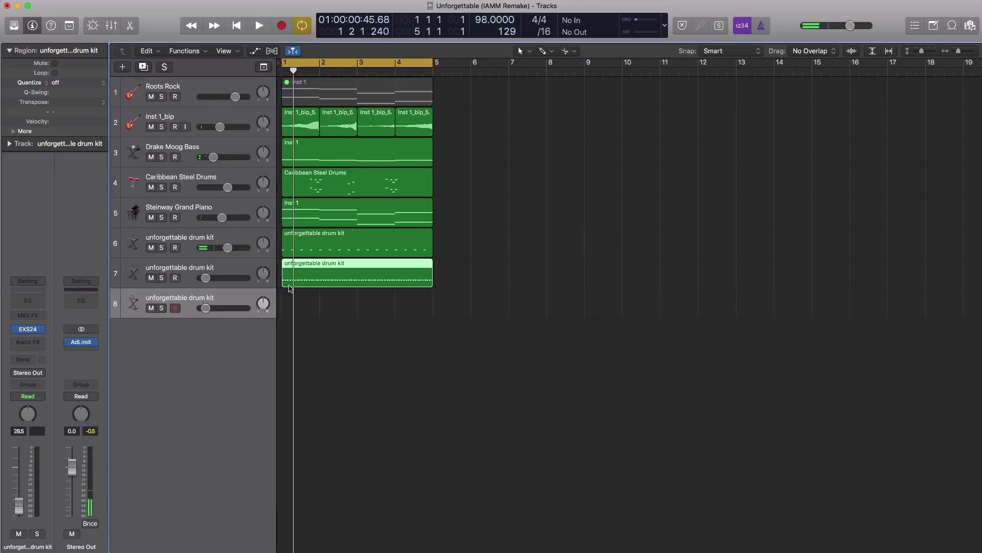
{"action": "left_click", "coordinate": [28, 331]}
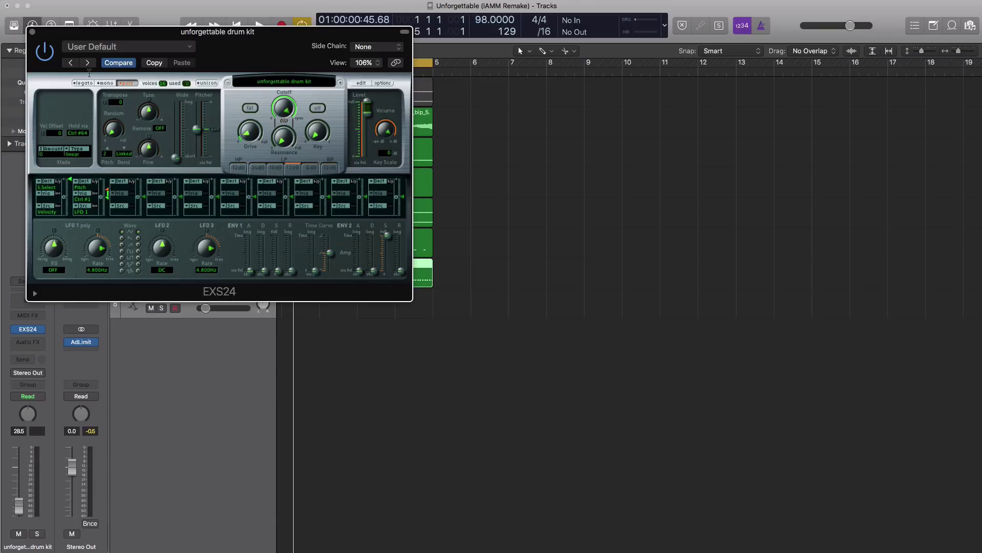
{"action": "left_click", "coordinate": [33, 33]}
{"action": "left_click", "coordinate": [291, 305]}
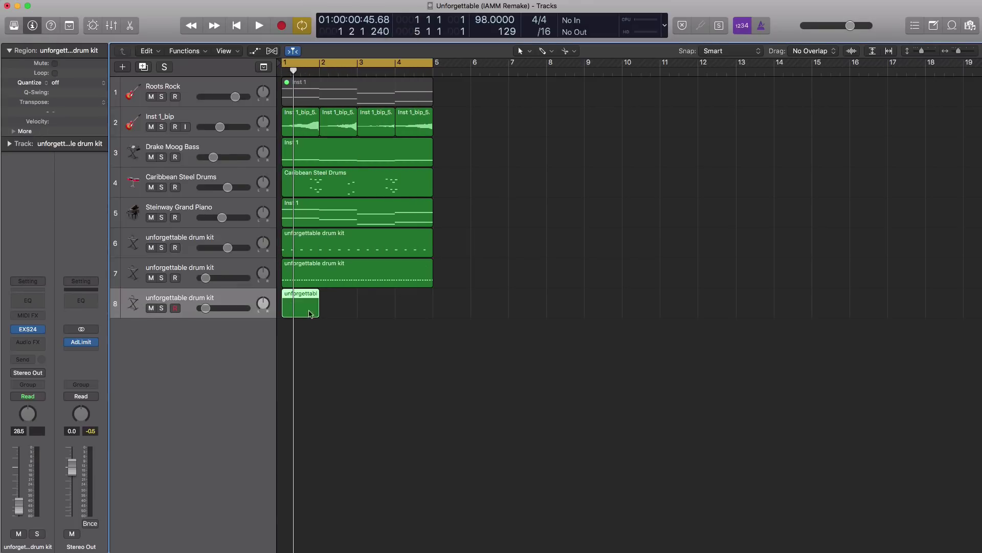
{"action": "left_click_drag", "start_coordinate": [318, 312], "coordinate": [433, 312]}
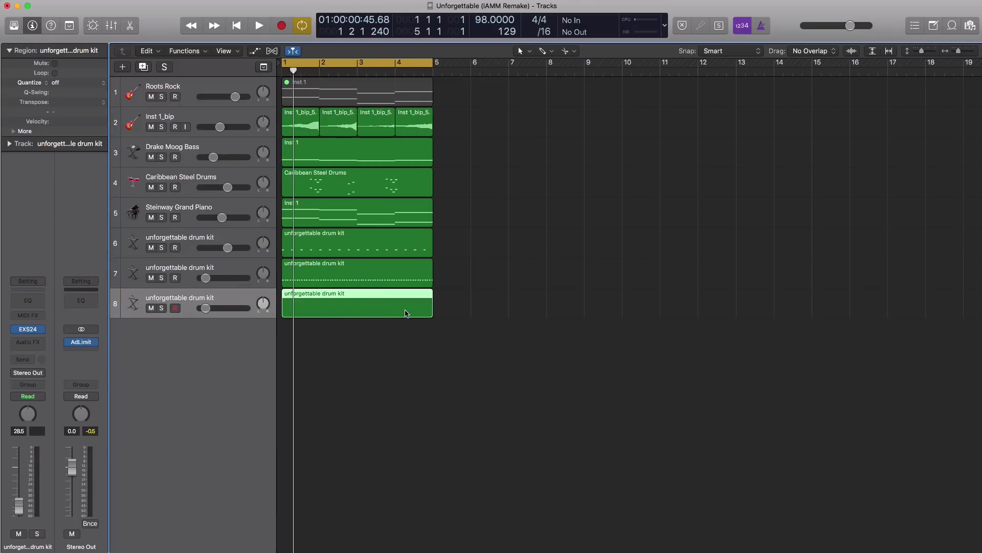
Step: Open the new region in the Piano Roll and enter two short F#1 notes in the first half of bar 1, checking playback
{"action": "double_click", "coordinate": [407, 311]}
{"action": "scroll", "coordinate": [354, 348], "scroll_direction": "up", "scroll_amount": 5}
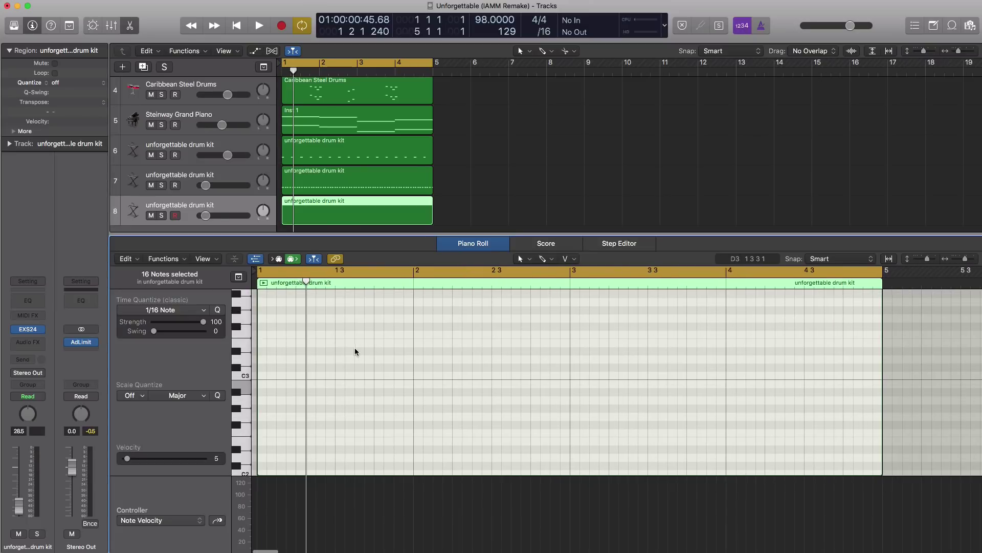
{"action": "scroll", "coordinate": [355, 348], "scroll_direction": "down", "scroll_amount": 7}
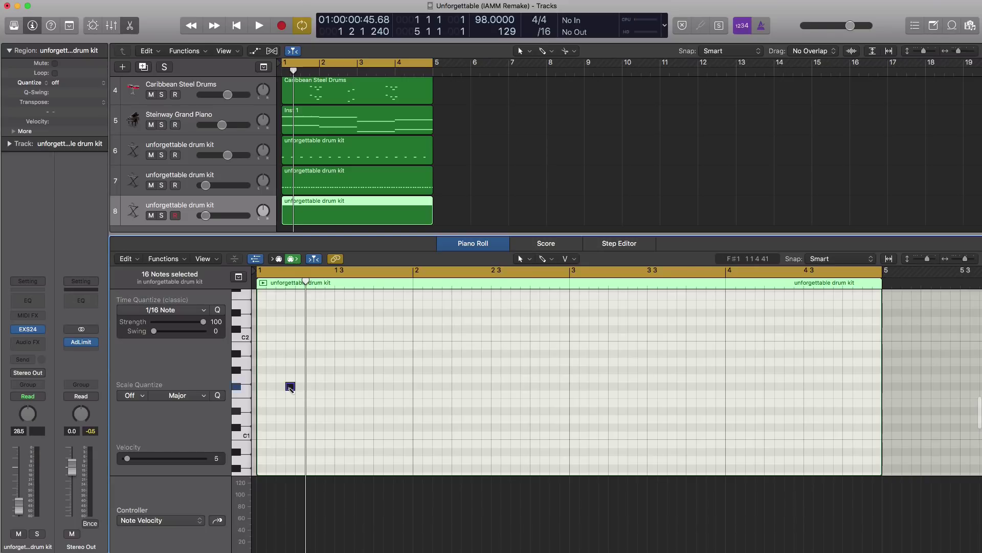
{"action": "key", "text": "space"}
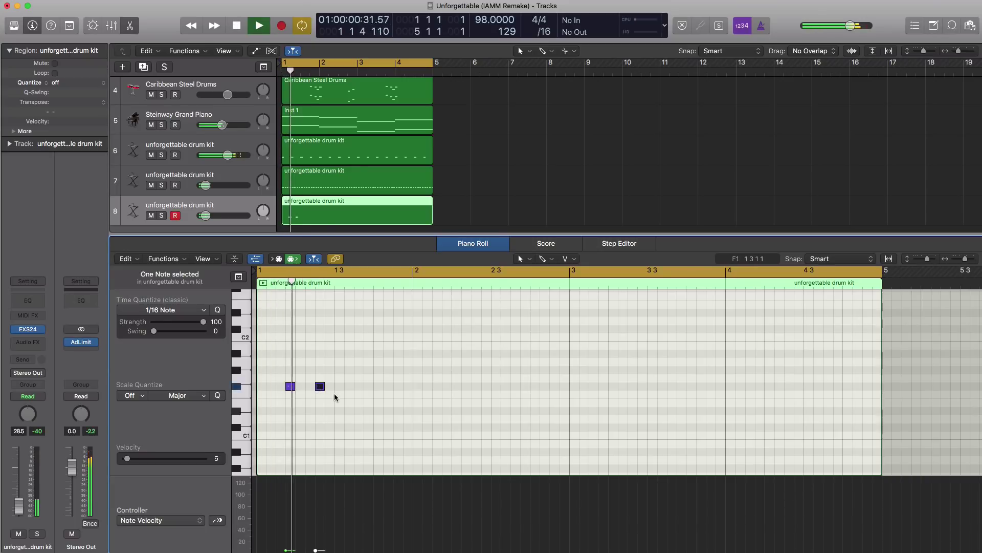
{"action": "key", "text": "space"}
Step: Set the velocity of both F#1 notes to 86 and play them back with the beat
{"action": "left_click_drag", "start_coordinate": [351, 423], "coordinate": [271, 365]}
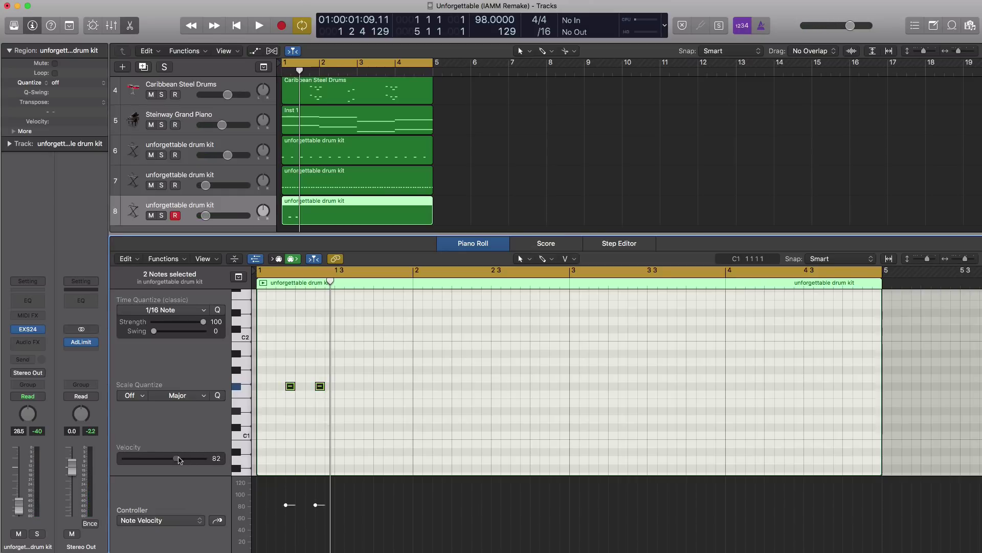
{"action": "left_click", "coordinate": [358, 413]}
{"action": "key", "text": "space"}
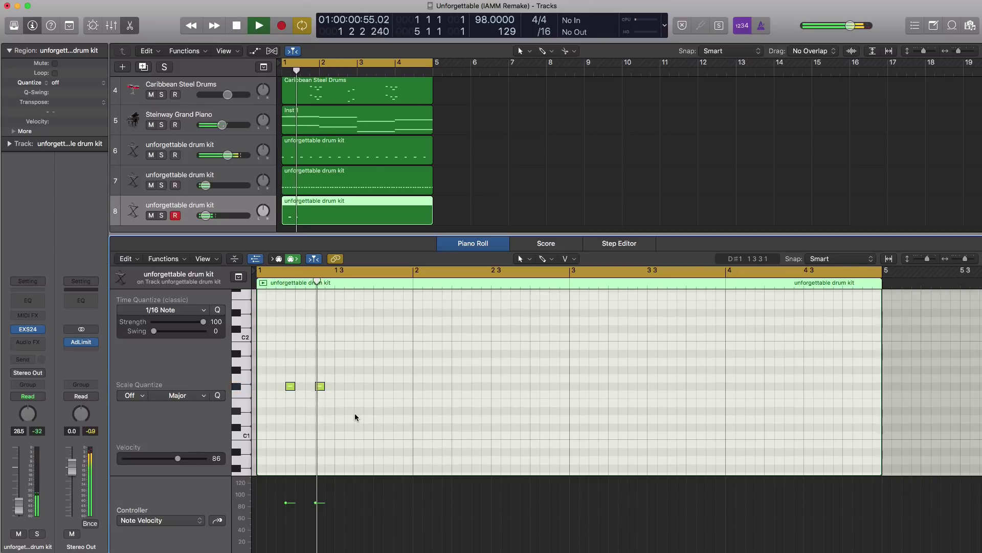
{"action": "key", "text": "space"}
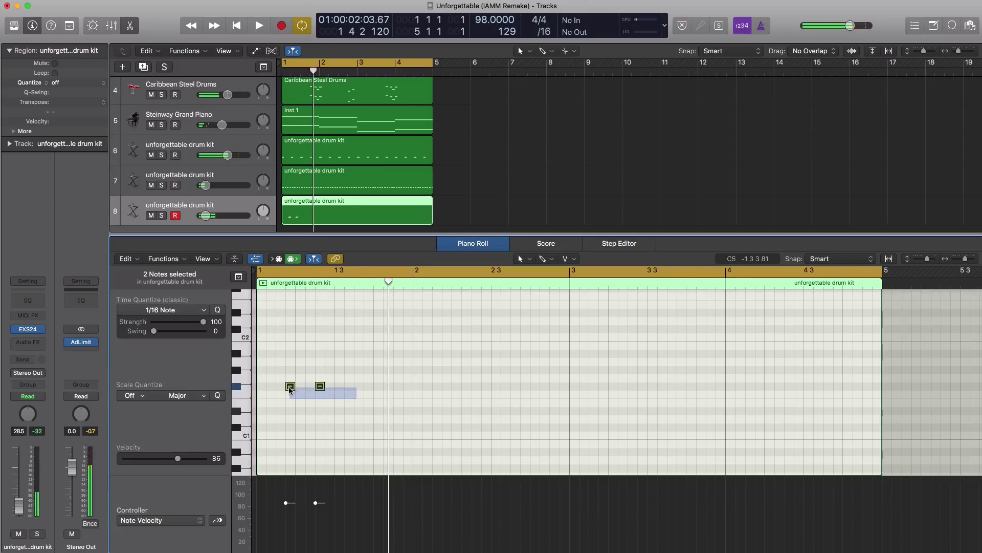
Step: Copy the F#1 note pair to the second half of bar 1 and repeat the pattern through bar 4
{"action": "left_click_drag", "start_coordinate": [290, 388], "coordinate": [377, 399]}
{"action": "key", "text": "space"}
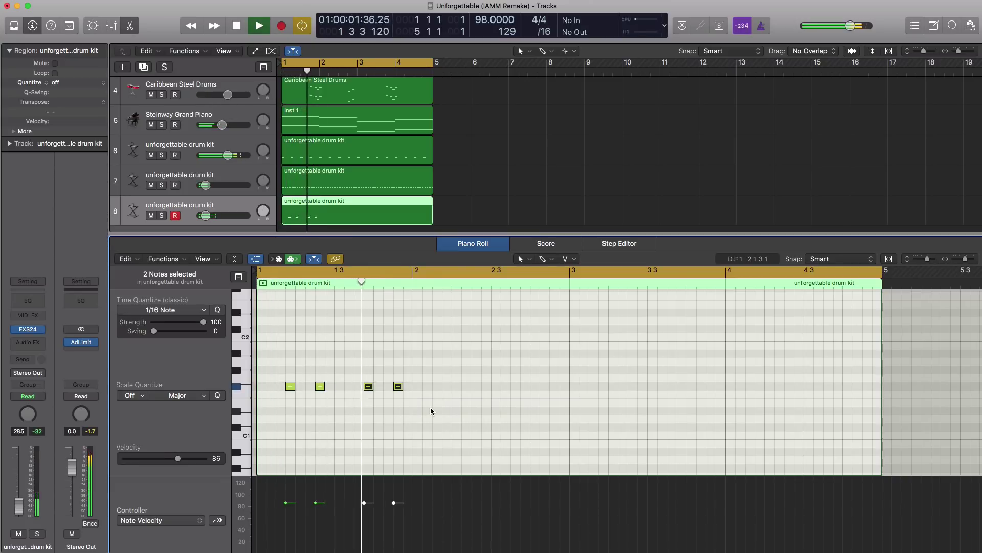
{"action": "key", "text": "space"}
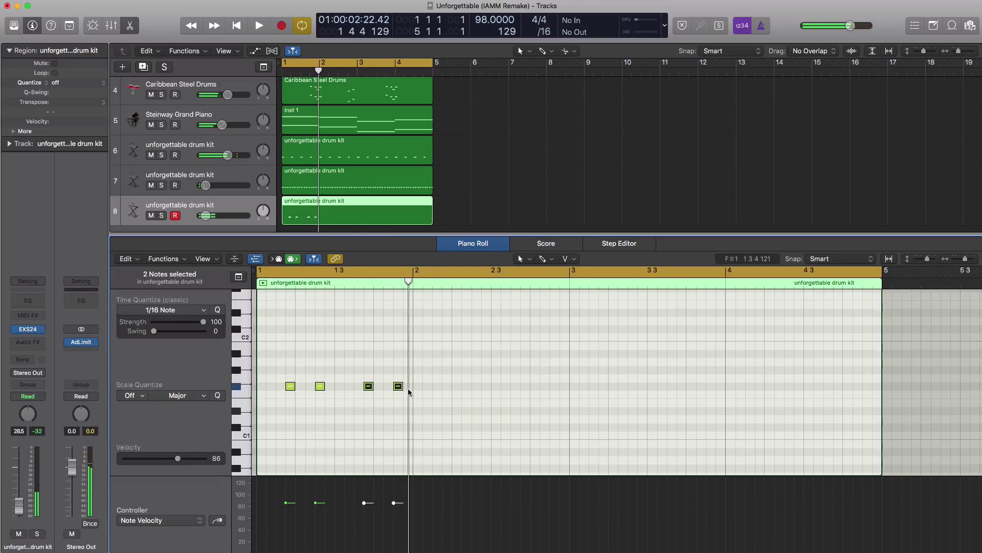
{"action": "left_click_drag", "start_coordinate": [398, 386], "coordinate": [522, 390]}
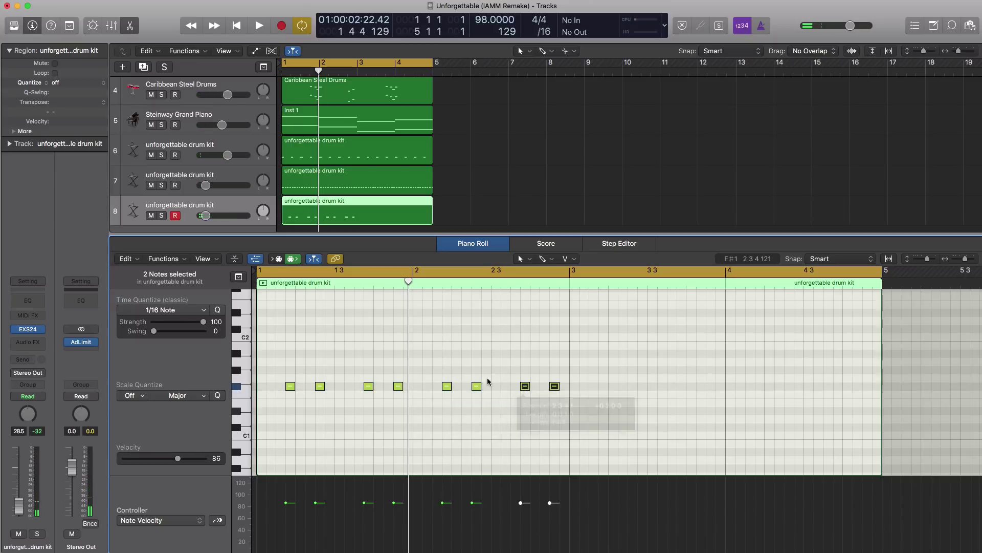
{"action": "key", "text": "space"}
{"action": "left_click_drag", "start_coordinate": [594, 405], "coordinate": [603, 388]}
Step: Set the velocity of all sixteen F#1 notes to 100 and raise the track's volume to -15.8 dB during playback
{"action": "key", "text": "super+a"}
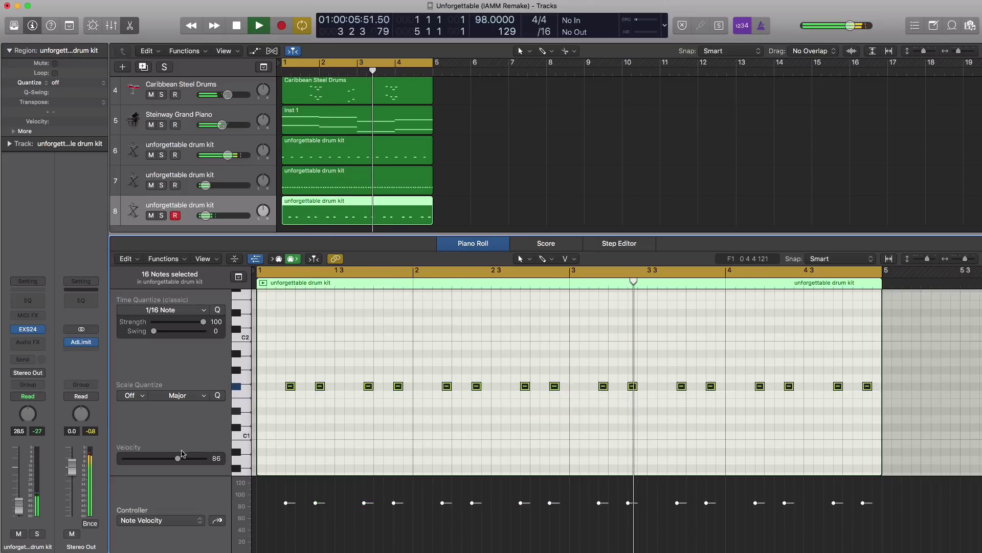
{"action": "left_click_drag", "start_coordinate": [179, 460], "coordinate": [188, 460]}
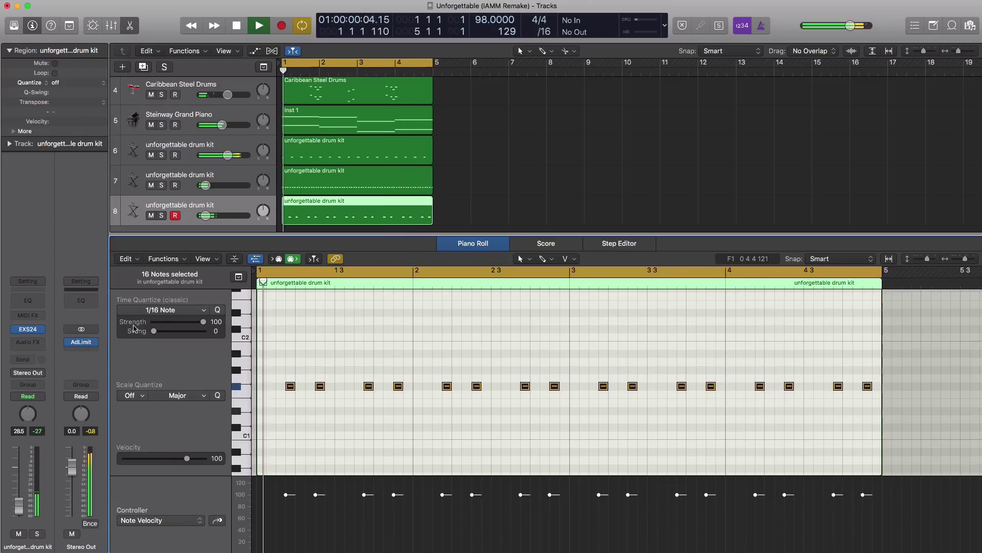
{"action": "left_click_drag", "start_coordinate": [205, 216], "coordinate": [212, 216]}
{"action": "key", "text": "space"}
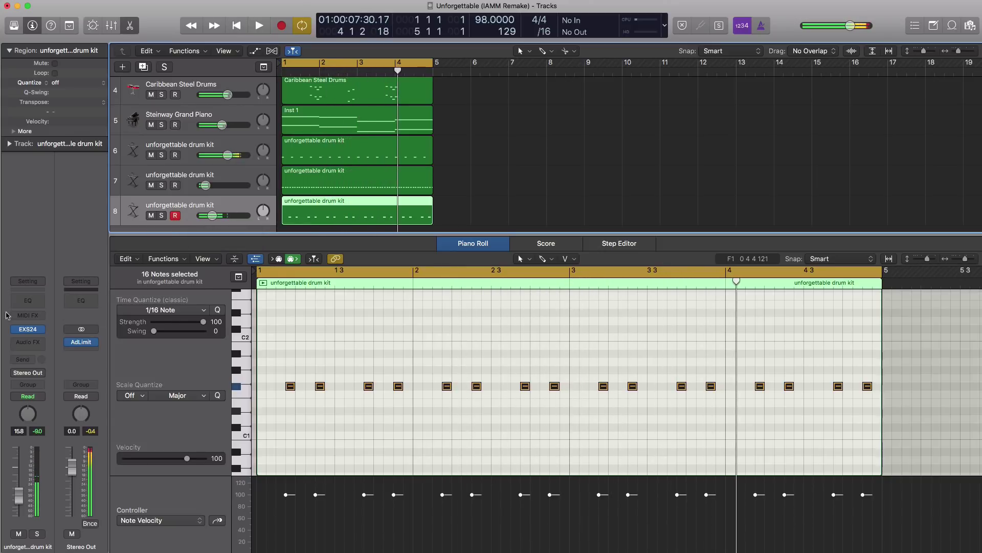
Step: Add a Channel EQ with a high cut at about 3.9 kHz and 48 dB/Oct to the track, and raise its volume to -12.6 dB
{"action": "left_click", "coordinate": [34, 301]}
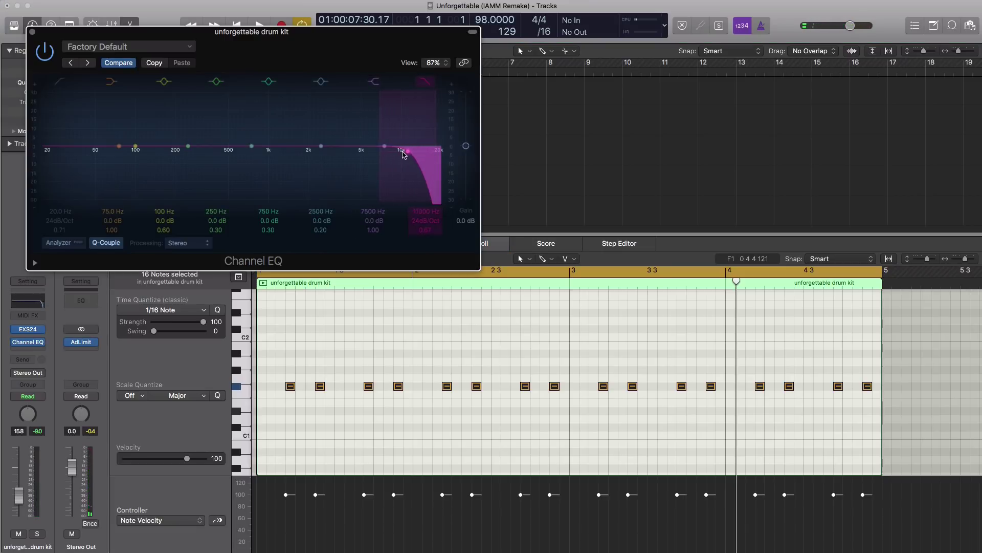
{"action": "key", "text": "space"}
{"action": "left_click_drag", "start_coordinate": [403, 154], "coordinate": [341, 154]}
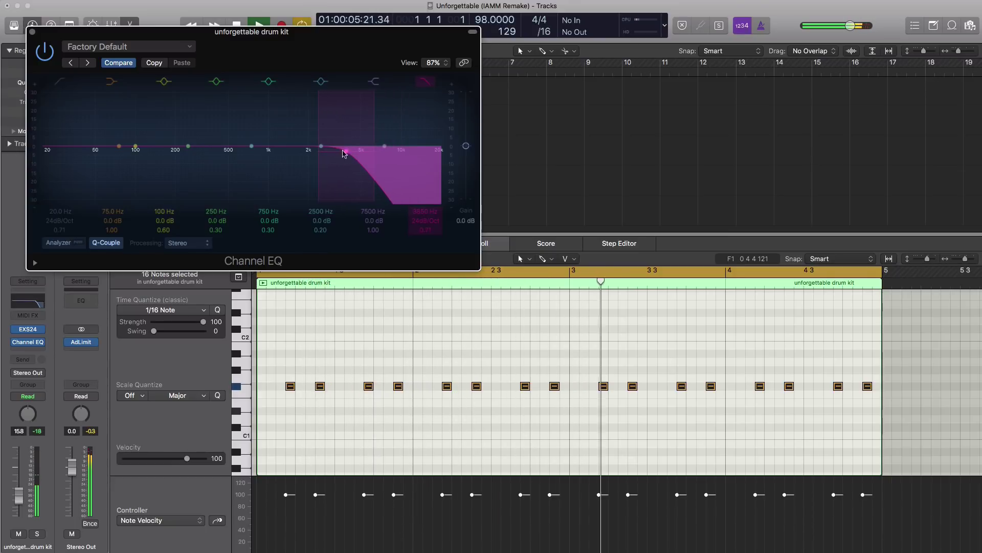
{"action": "left_click_drag", "start_coordinate": [425, 220], "coordinate": [425, 209]}
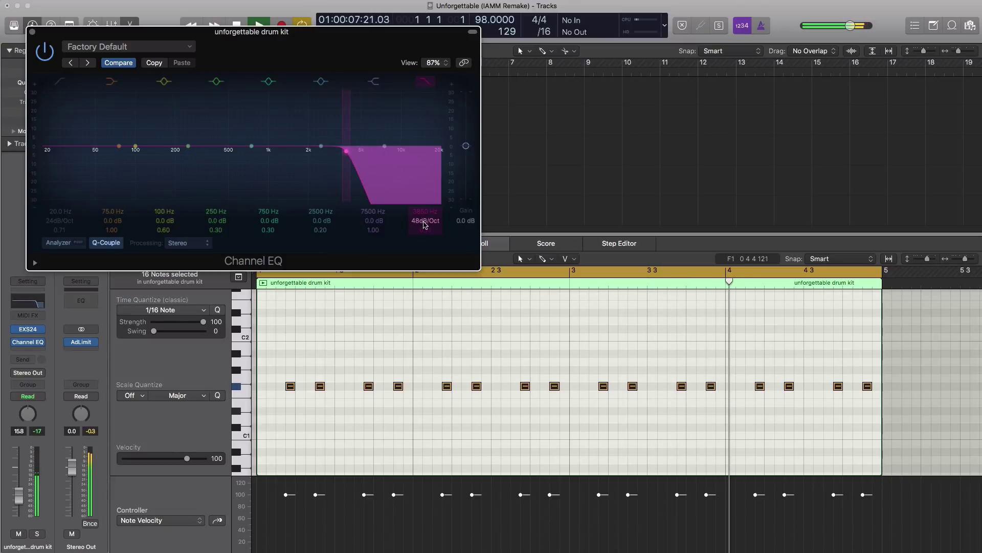
{"action": "left_click", "coordinate": [32, 32]}
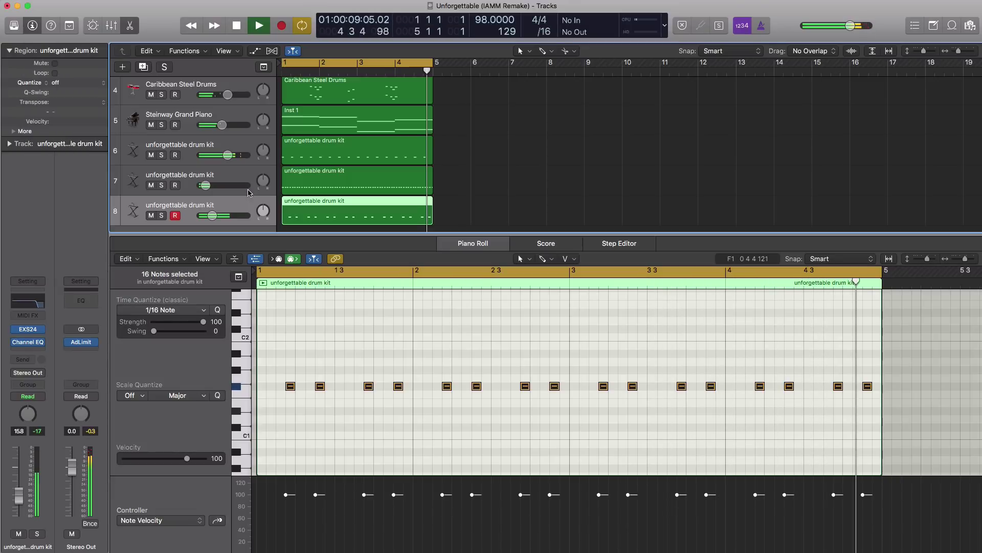
{"action": "left_click_drag", "start_coordinate": [211, 215], "coordinate": [218, 217]}
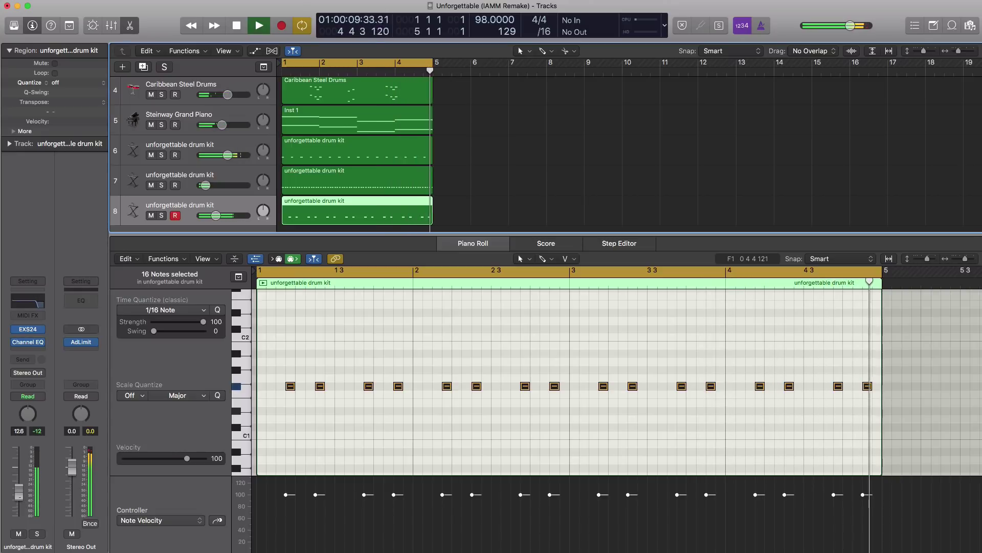
{"action": "key", "text": "space"}
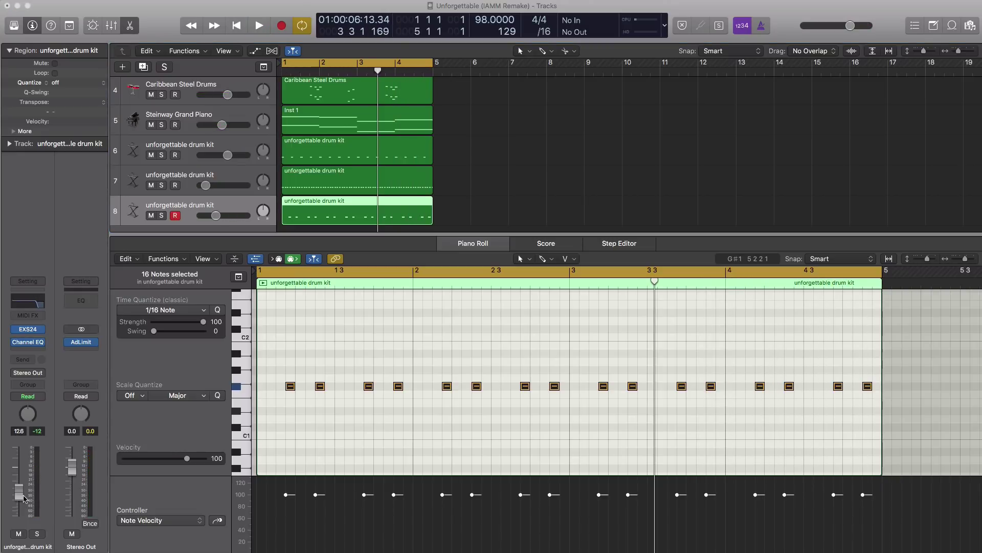
Step: Duplicate the third drum kit track and create an empty one-bar region at bar 4 on the new track
{"action": "left_click", "coordinate": [143, 67]}
{"action": "key", "text": "x"}
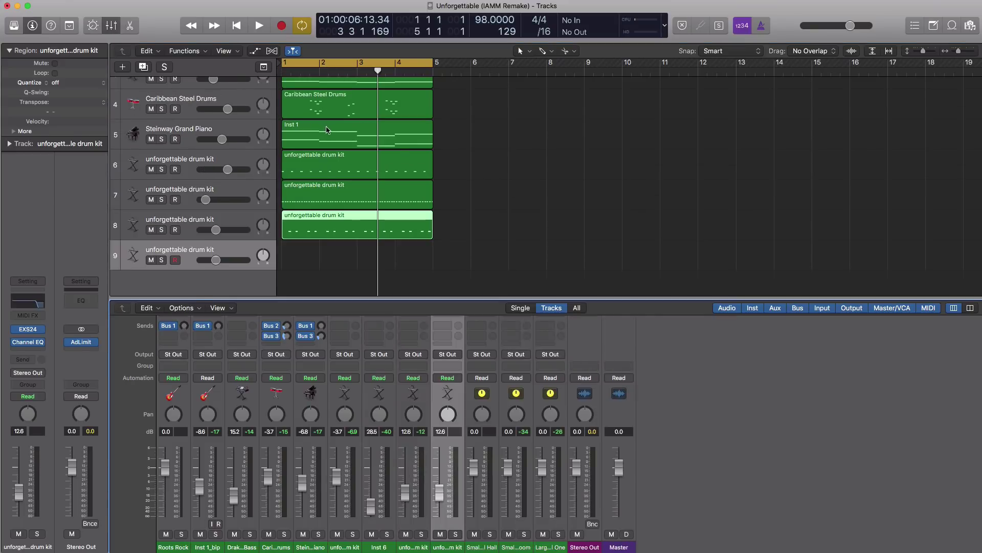
{"action": "key", "text": "x"}
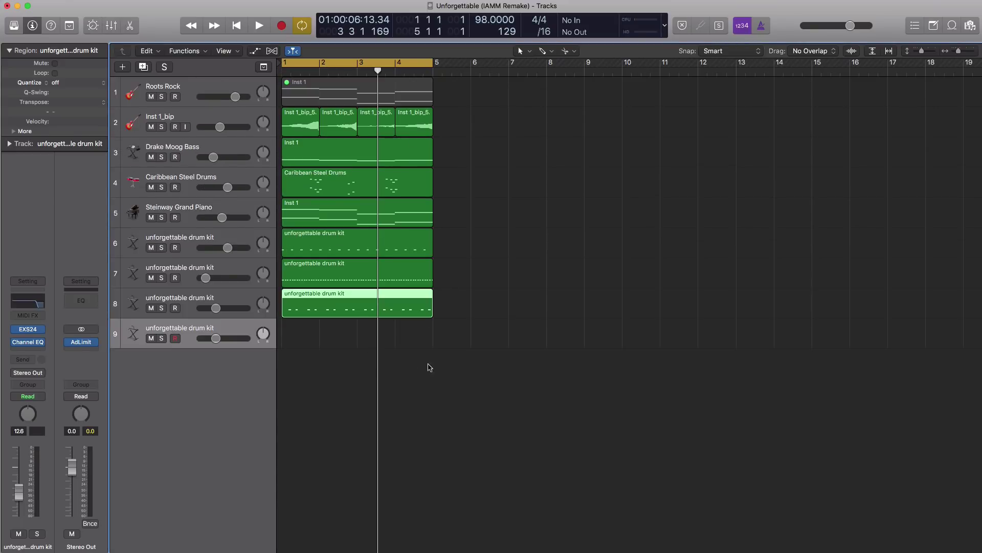
{"action": "double_click", "coordinate": [409, 343]}
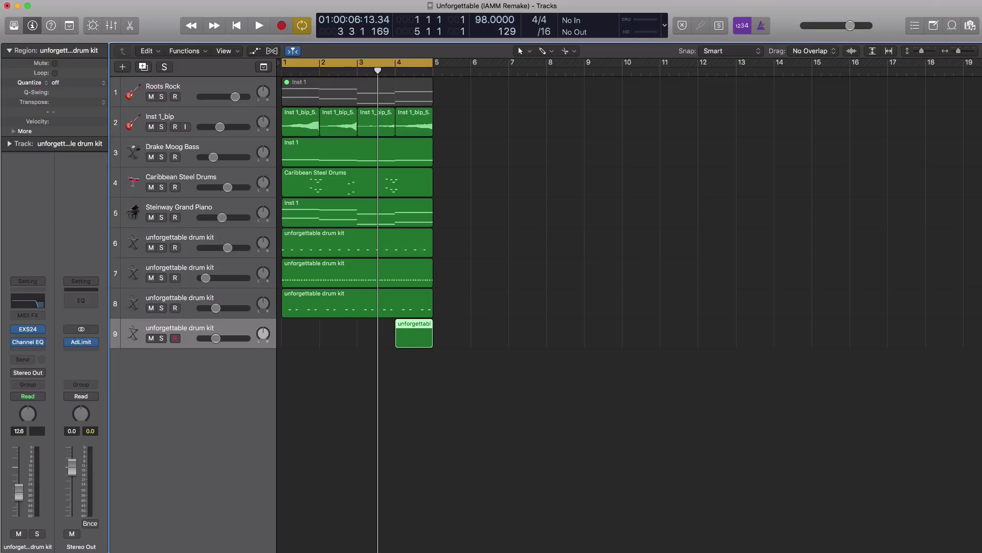
Step: Open the bar 4 region in the Piano Roll at the C1 to C2 range and hide the note velocity lane
{"action": "double_click", "coordinate": [424, 333]}
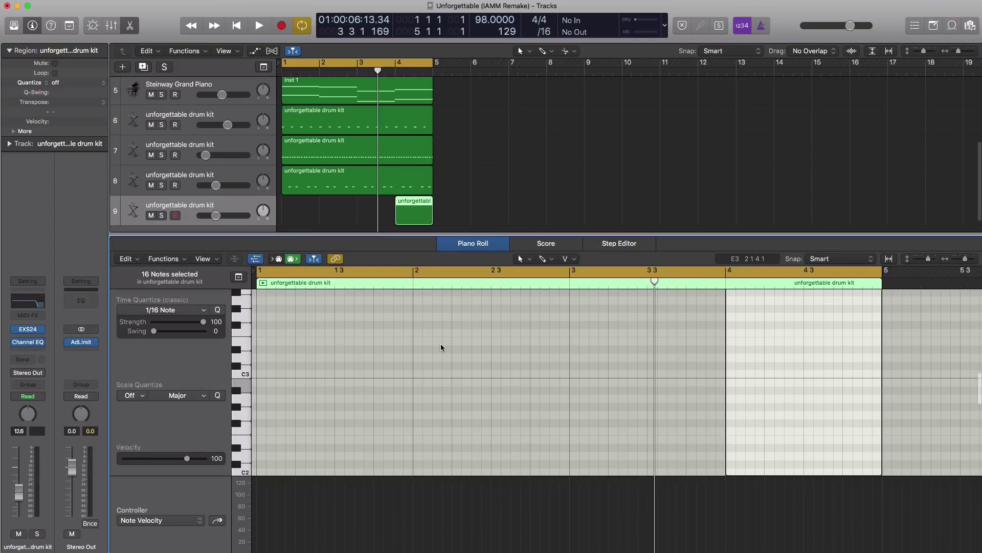
{"action": "scroll", "coordinate": [829, 373], "scroll_direction": "right", "scroll_amount": 5}
{"action": "scroll", "coordinate": [723, 369], "scroll_direction": "down", "scroll_amount": 5}
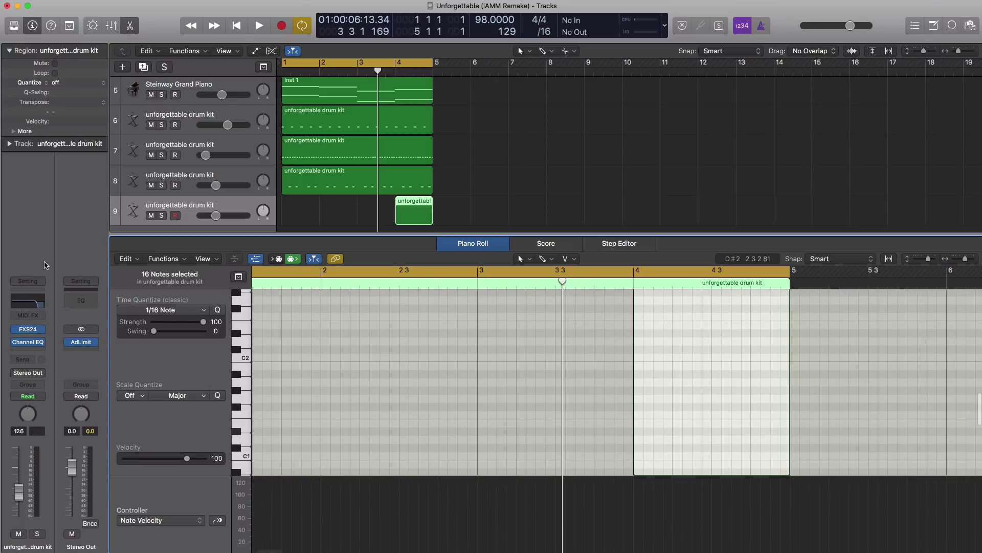
{"action": "left_click", "coordinate": [254, 260]}
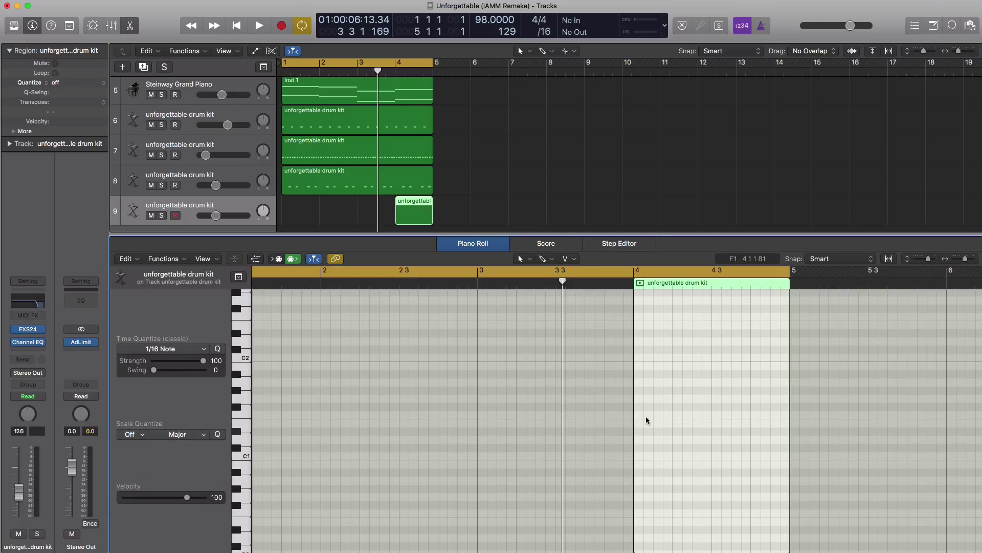
Step: Add an E1 sixteenth note at the start of the bar 4 region
{"action": "scroll", "coordinate": [671, 420], "scroll_direction": "down", "scroll_amount": 8}
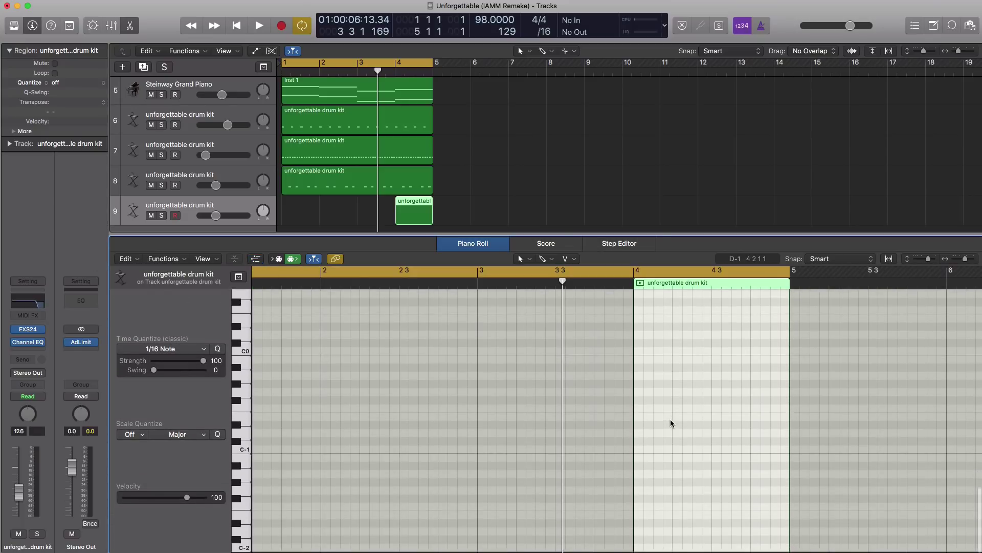
{"action": "scroll", "coordinate": [670, 420], "scroll_direction": "up", "scroll_amount": 5}
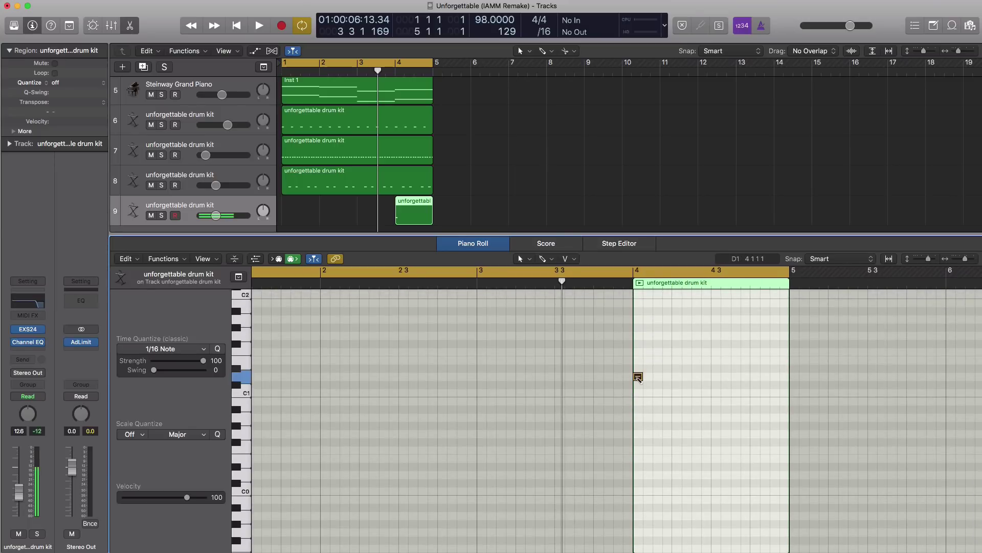
{"action": "left_click_drag", "start_coordinate": [637, 377], "coordinate": [638, 360]}
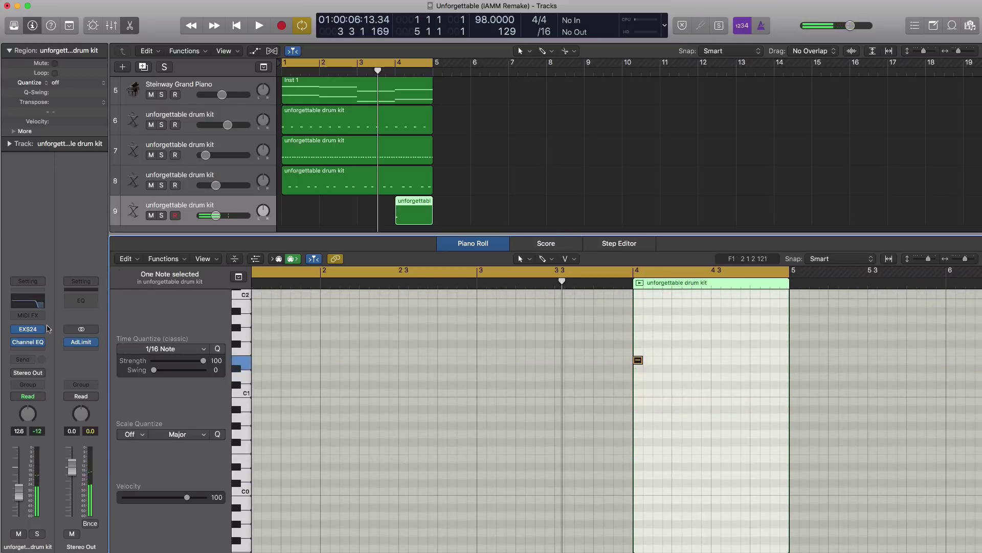
Step: Remove the Channel EQ from the new drum kit track and limit the playback cycle to bar 4
{"action": "left_click", "coordinate": [42, 345]}
{"action": "left_click", "coordinate": [48, 358]}
{"action": "key", "text": "Return"}
{"action": "key", "text": "space"}
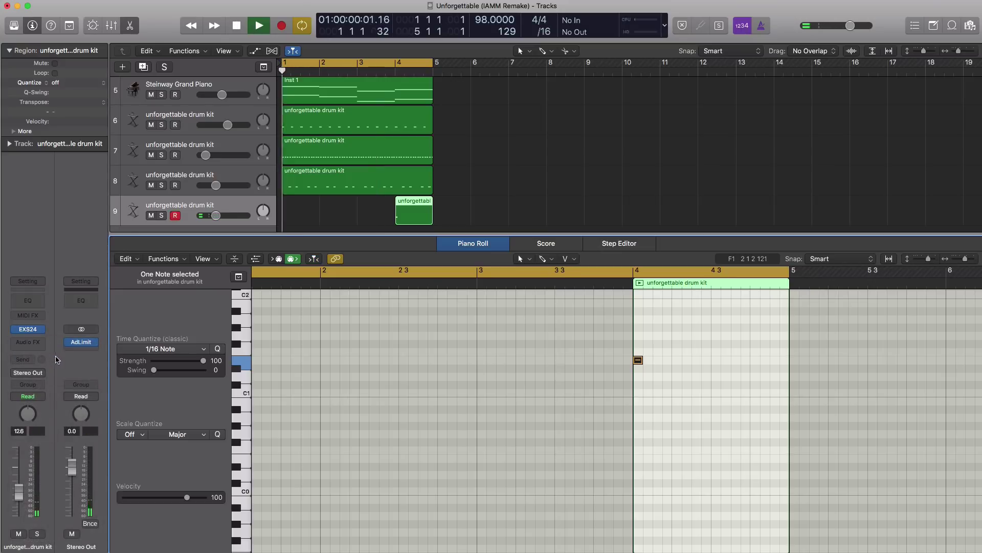
{"action": "left_click_drag", "start_coordinate": [397, 62], "coordinate": [436, 62]}
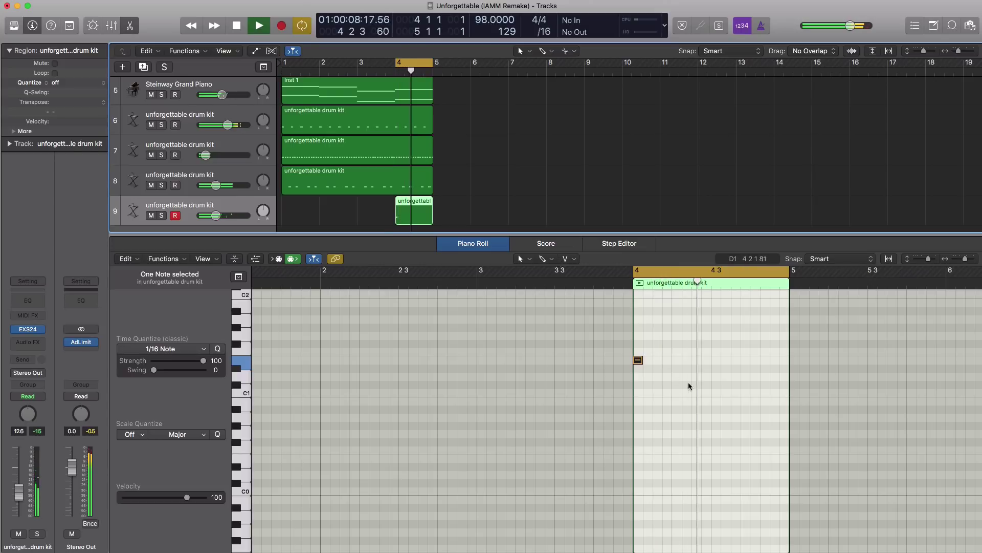
Step: Complete a five-note E1 pattern on sixteenths 1, 2, 4, 7 and 8 of bar 4 while it loops
{"action": "left_click", "coordinate": [648, 360], "text": "super"}
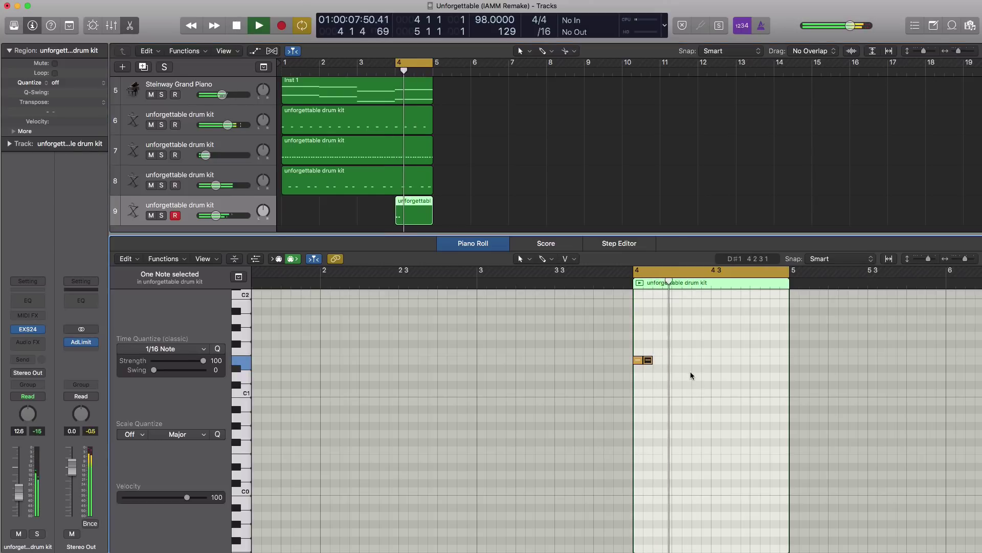
{"action": "key", "text": "space"}
{"action": "key", "text": "space"}
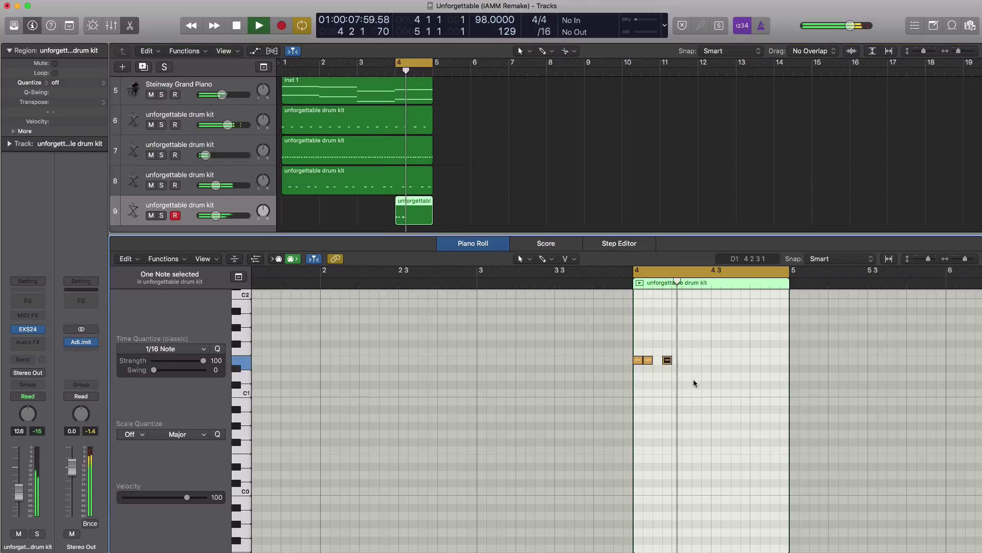
{"action": "key", "text": "space"}
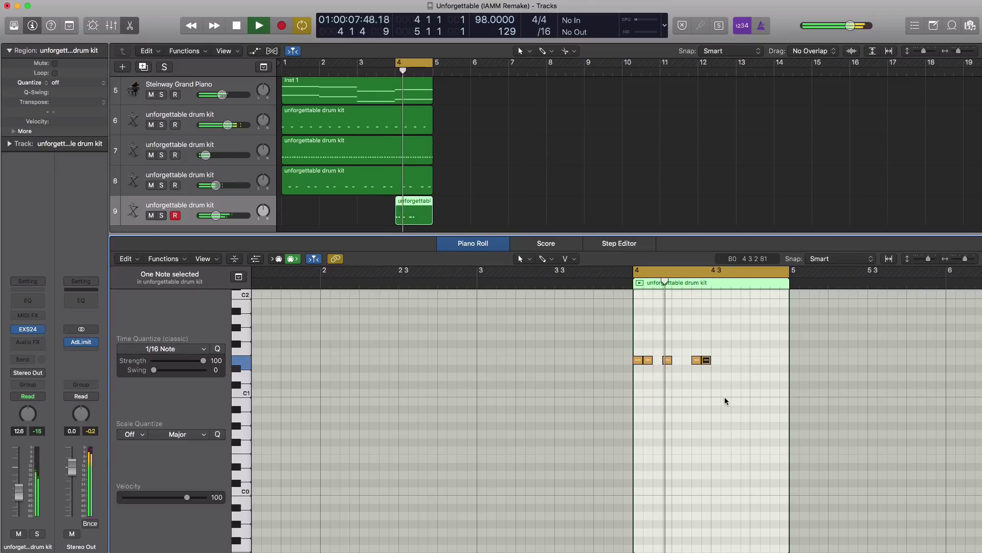
{"action": "key", "text": "space"}
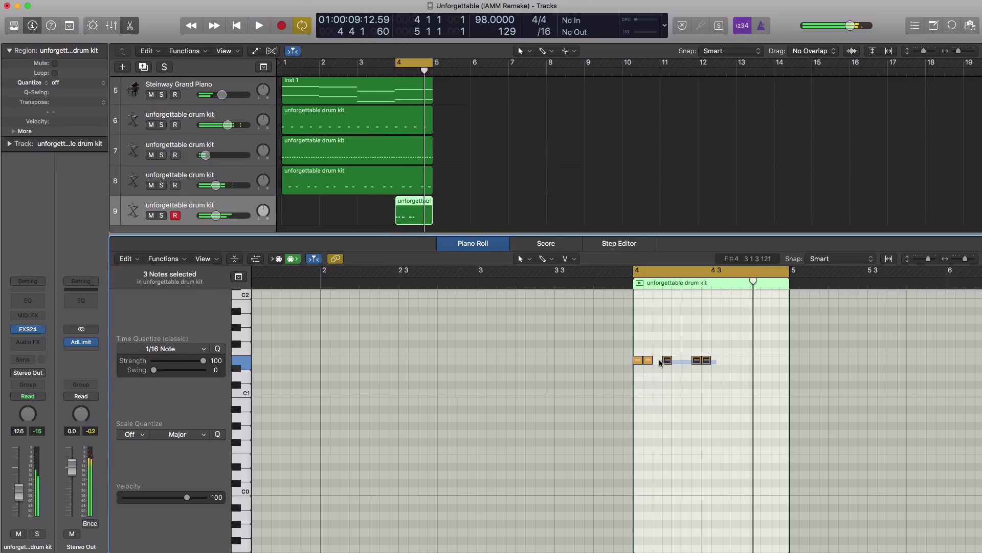
Step: Shift all five E1 notes to the second half of bar 4, starting on beat 3, and play the loop
{"action": "left_click_drag", "start_coordinate": [638, 363], "coordinate": [718, 362]}
{"action": "key", "text": "space"}
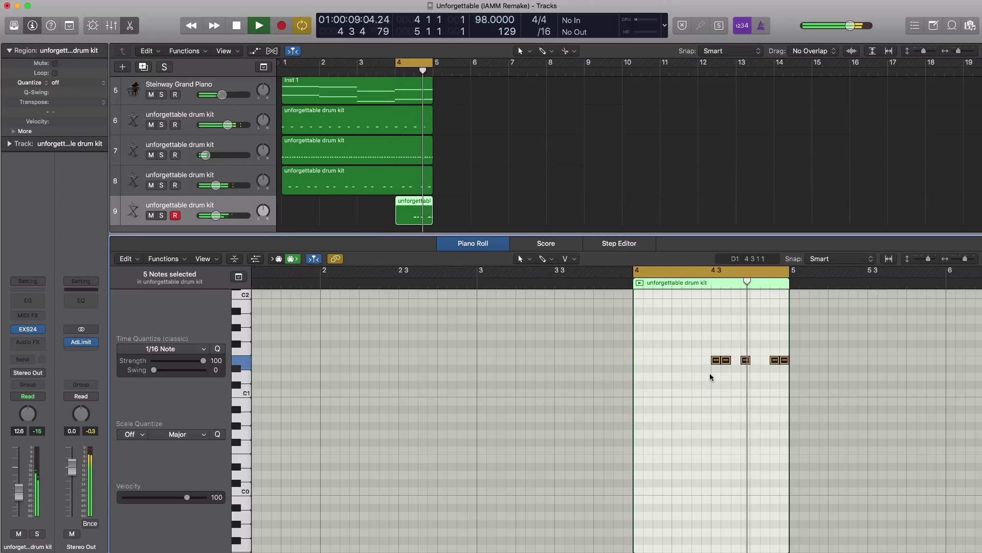
{"action": "key", "text": "space"}
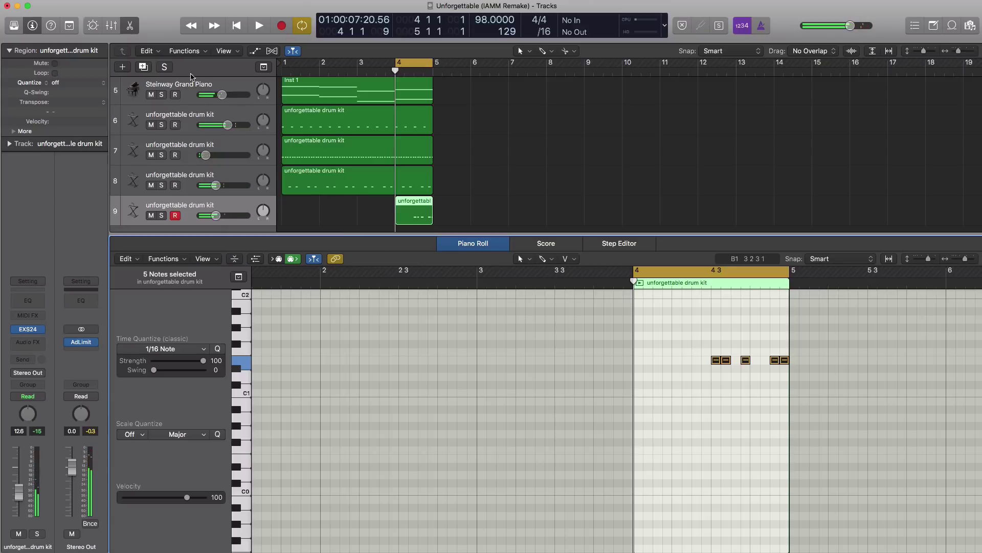
Step: Duplicate the drum kit track and copy its bar 4 region onto the new track
{"action": "left_click", "coordinate": [143, 67]}
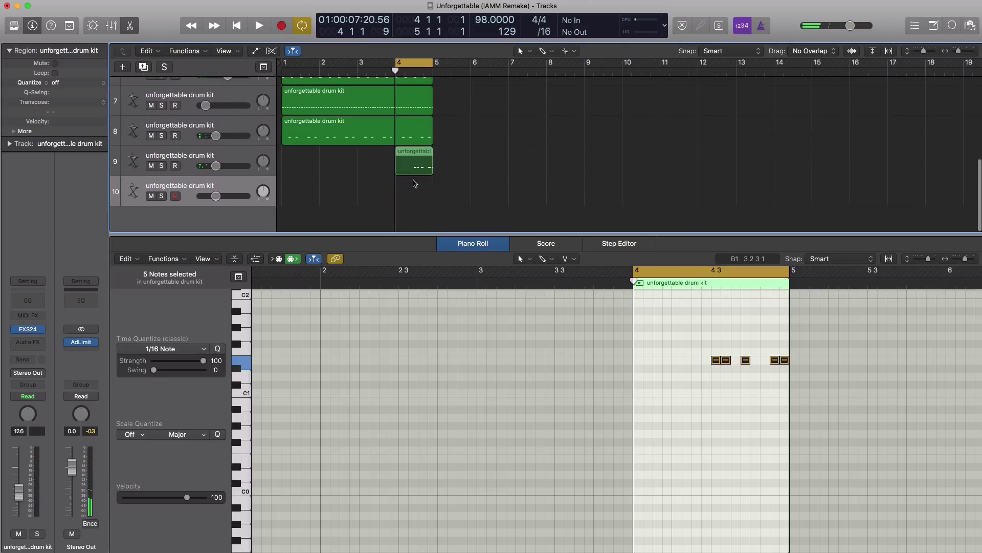
{"action": "left_click_drag", "start_coordinate": [426, 169], "coordinate": [417, 193]}
{"action": "key", "text": "super+z"}
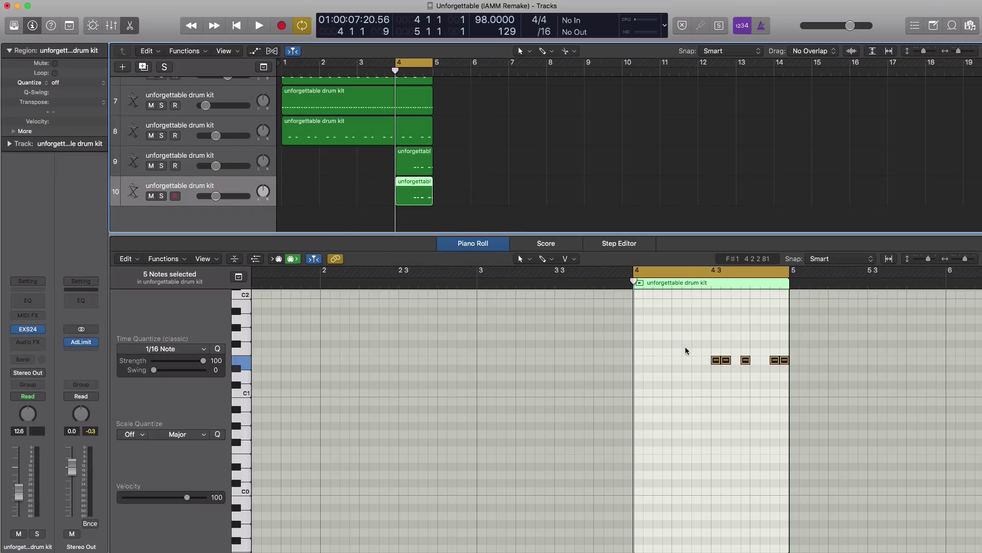
Step: Add two D1 notes at 4 3 3 and 4 4 3 in the copied region and delete its five E1 notes
{"action": "left_click_drag", "start_coordinate": [686, 346], "coordinate": [771, 366]}
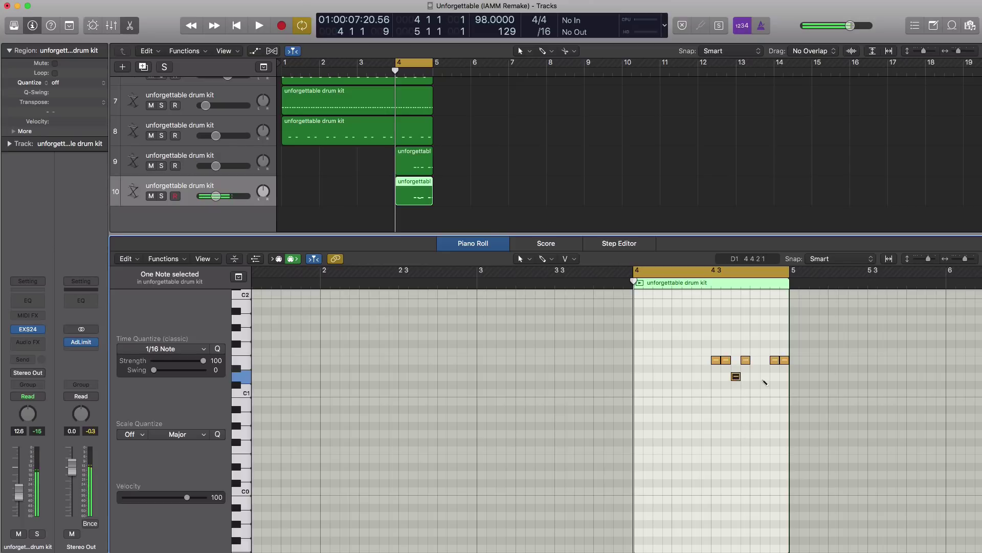
{"action": "left_click_drag", "start_coordinate": [696, 350], "coordinate": [780, 359]}
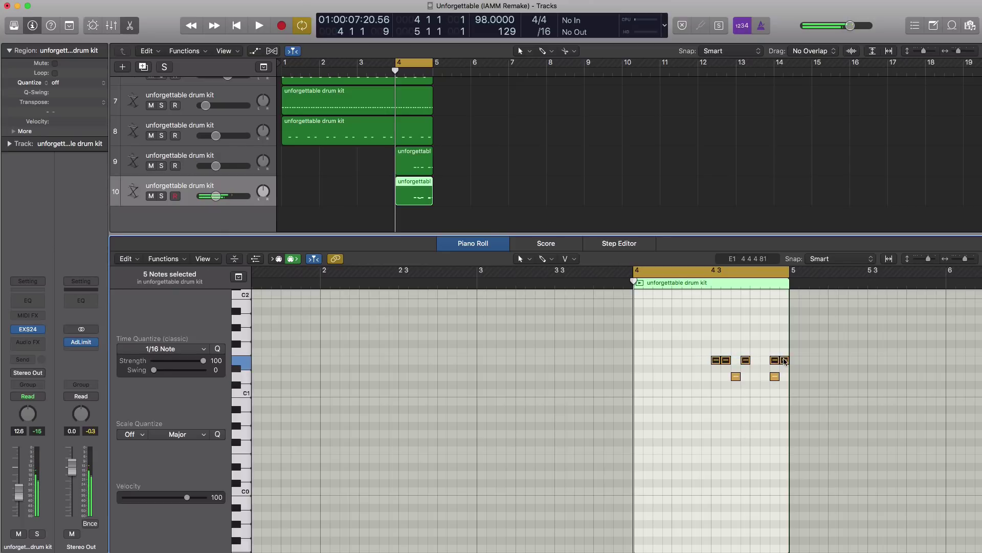
{"action": "key", "text": "space"}
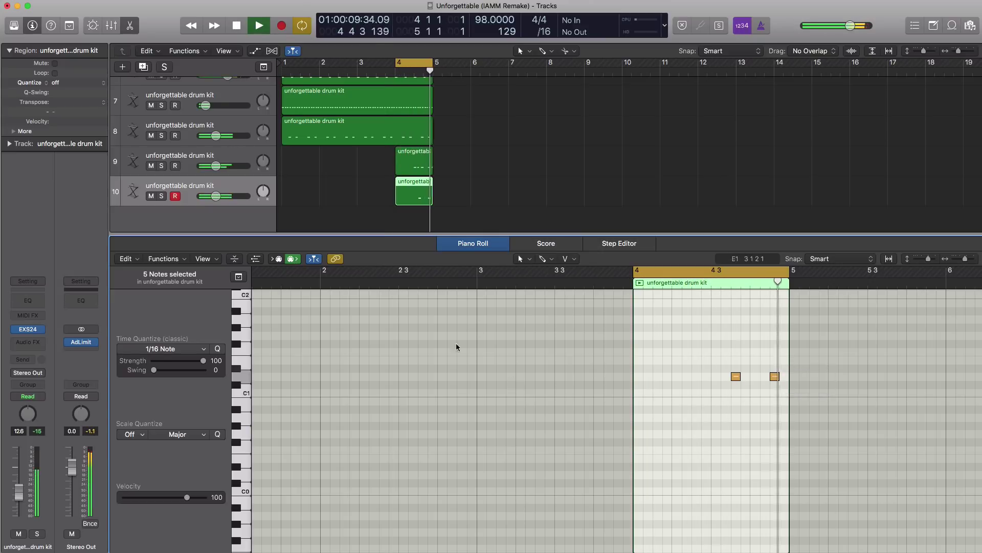
Step: Lower tracks 9 and 10 together to -17.4 dB while looping bars 1 to 4 with the mixer shown
{"action": "left_click", "coordinate": [234, 162], "text": "shift"}
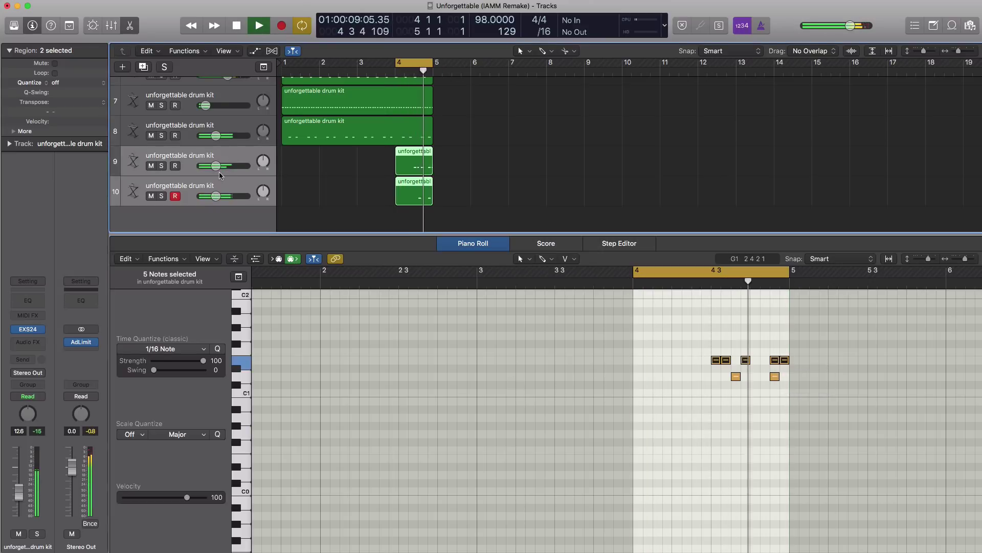
{"action": "left_click_drag", "start_coordinate": [234, 163], "coordinate": [224, 166]}
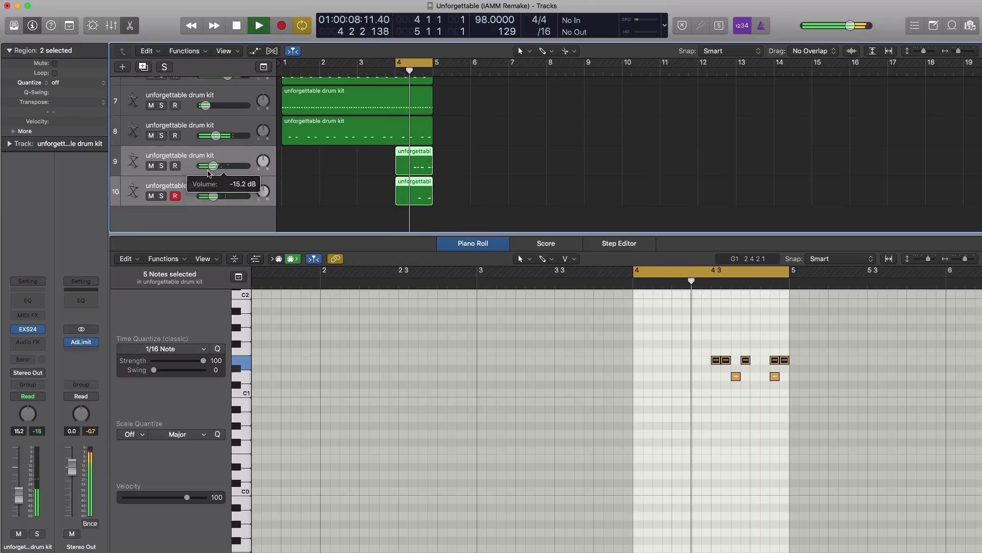
{"action": "left_click_drag", "start_coordinate": [287, 64], "coordinate": [433, 66]}
{"action": "key", "text": "x"}
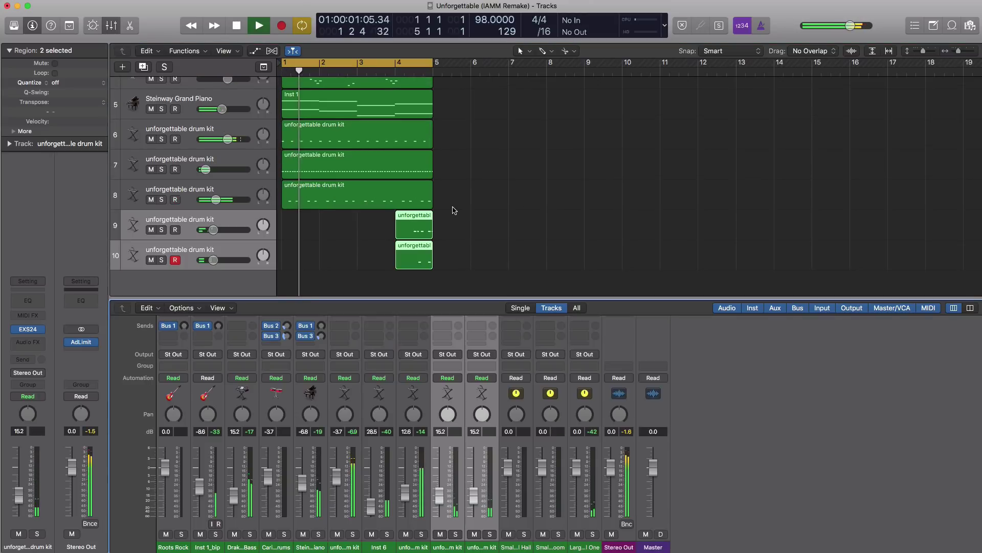
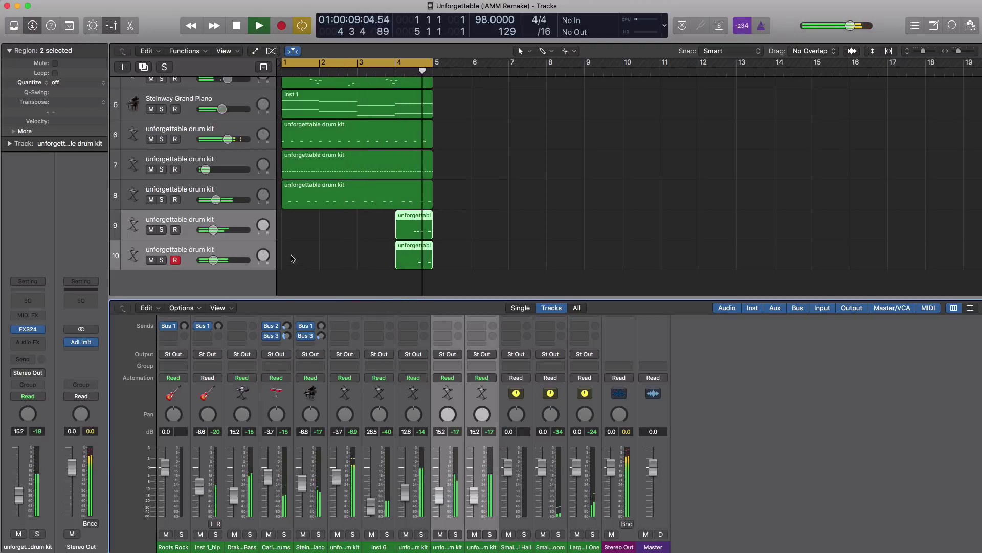
{"action": "left_click", "coordinate": [215, 234]}
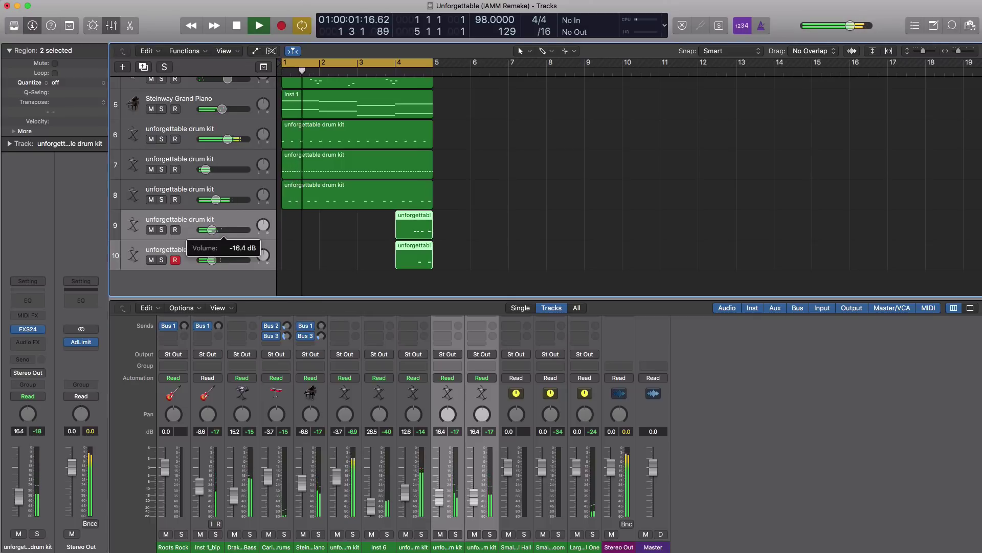
{"action": "left_click_drag", "start_coordinate": [208, 235], "coordinate": [209, 235]}
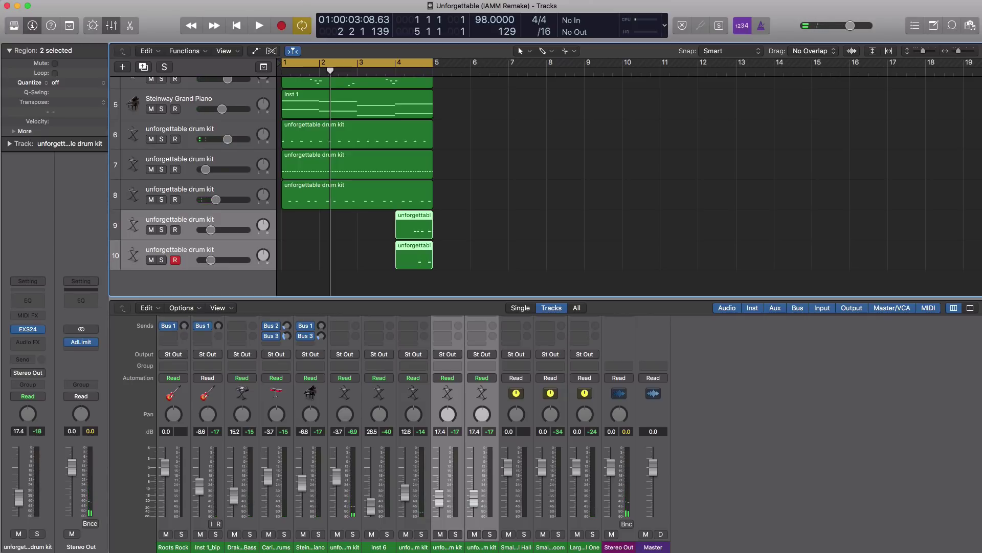
Step: Add the Reverse FX-24b_1 audio file on a new track and adjust the region's start to bar 4
{"action": "left_click_drag", "start_coordinate": [616, 420], "coordinate": [396, 277]}
{"action": "key", "text": "space"}
{"action": "scroll", "coordinate": [416, 275], "scroll_direction": "up", "scroll_amount": 6}
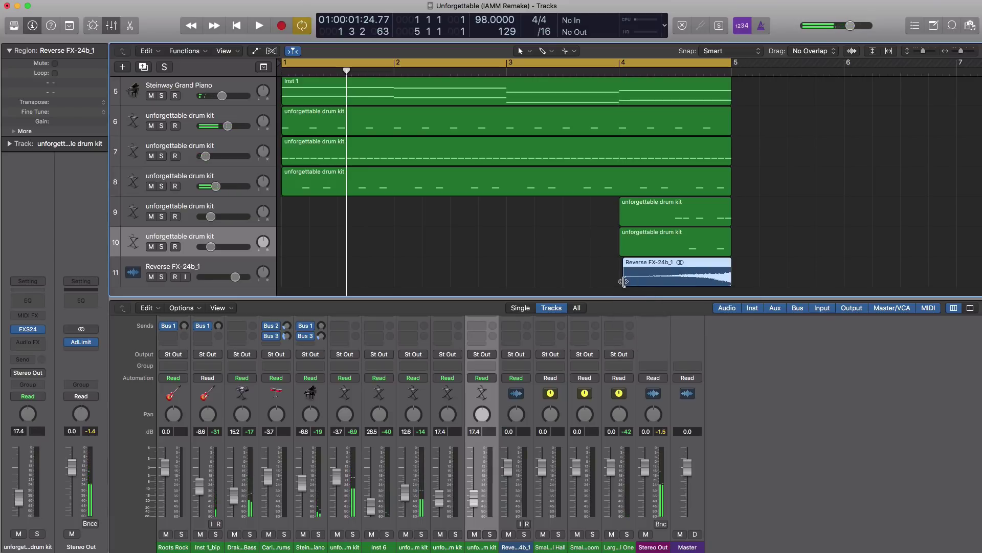
{"action": "left_click_drag", "start_coordinate": [620, 282], "coordinate": [619, 282]}
Step: Lower the Reverse FX-24b_1 track's volume well below the other tracks during playback and hide the mixer
{"action": "key", "text": "space"}
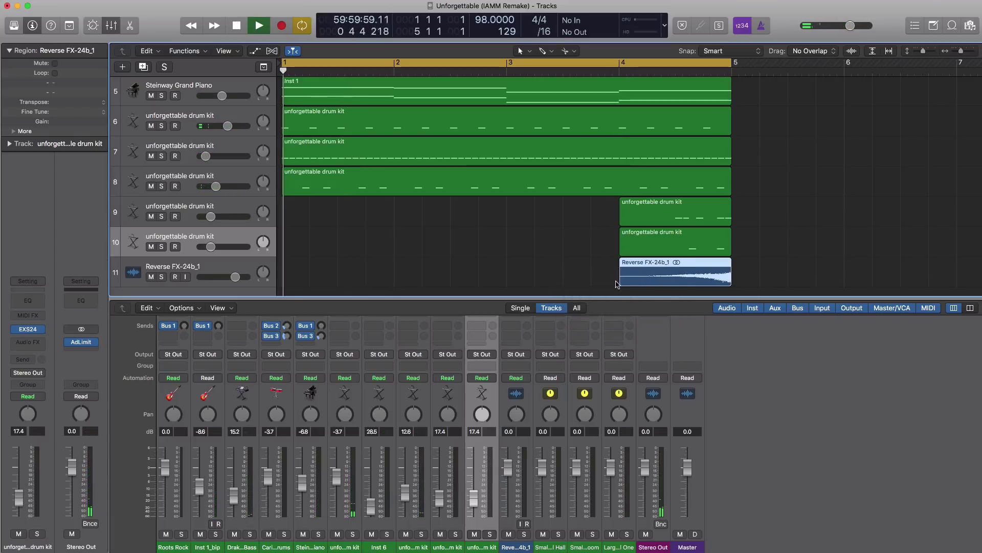
{"action": "scroll", "coordinate": [564, 255], "scroll_direction": "down", "scroll_amount": 1}
{"action": "scroll", "coordinate": [564, 256], "scroll_direction": "down", "scroll_amount": 2}
{"action": "left_click_drag", "start_coordinate": [235, 277], "coordinate": [207, 277]}
{"action": "key", "text": "x"}
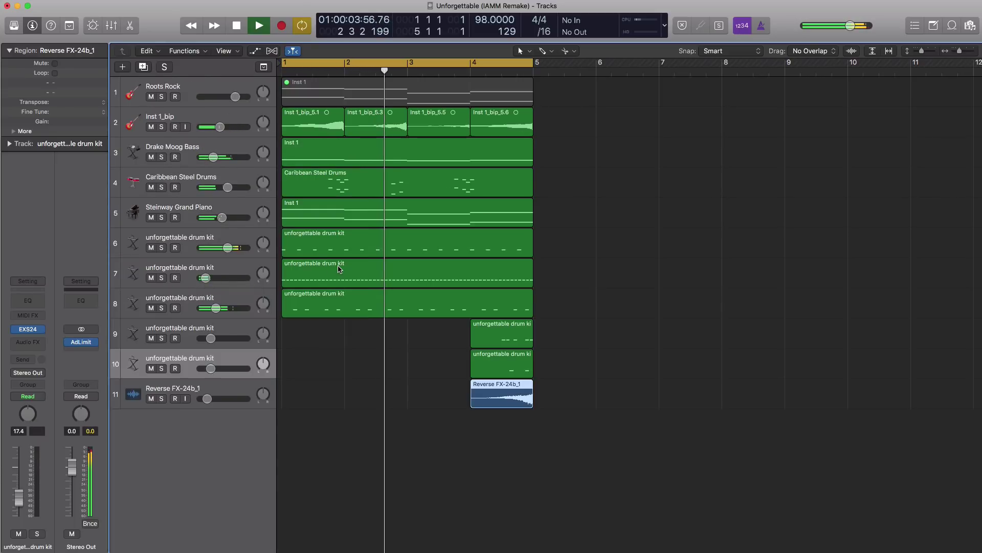
{"action": "left_click", "coordinate": [362, 285], "text": "ctrl+alt"}
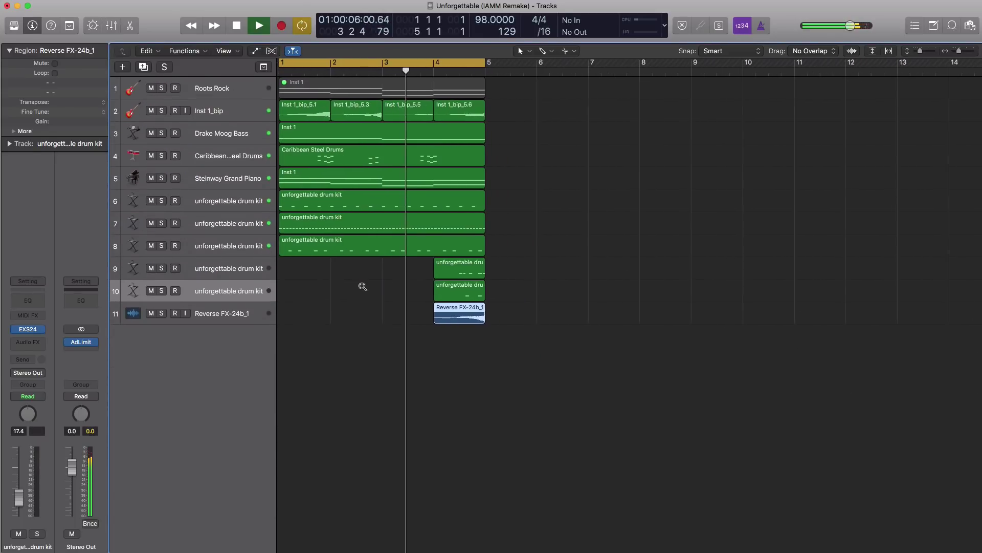
{"action": "scroll", "coordinate": [213, 324], "scroll_direction": "up", "scroll_amount": 3}
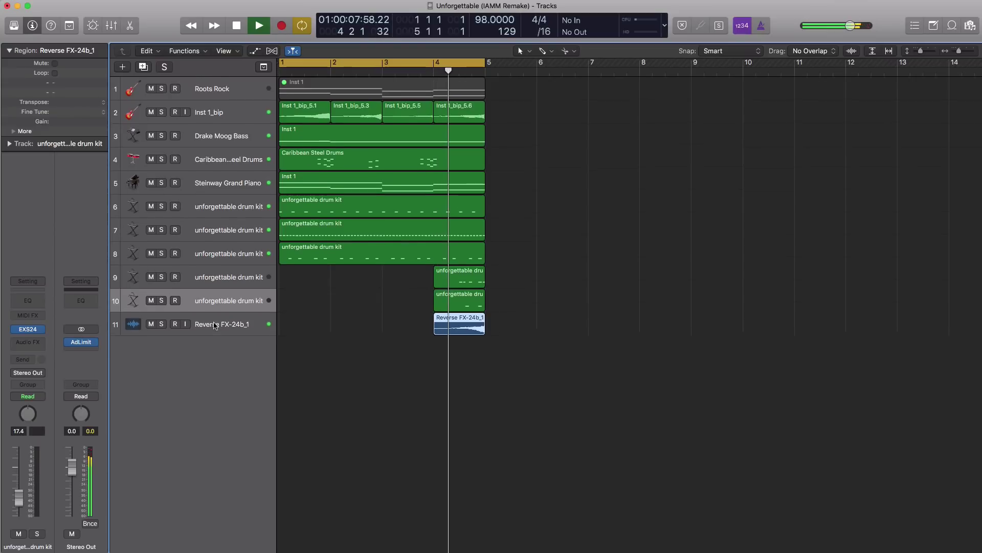
{"action": "left_click_drag", "start_coordinate": [206, 367], "coordinate": [203, 367]}
{"action": "key", "text": "space"}
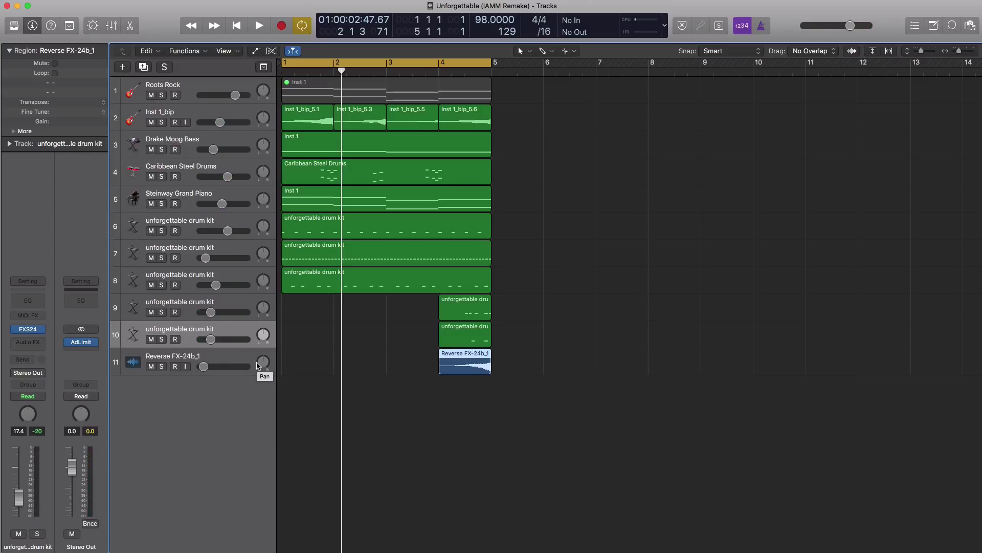
Step: Duplicate the third drum kit track and open a new empty region over bars 1 to 4 of the copy in the Piano Roll
{"action": "left_click", "coordinate": [207, 277]}
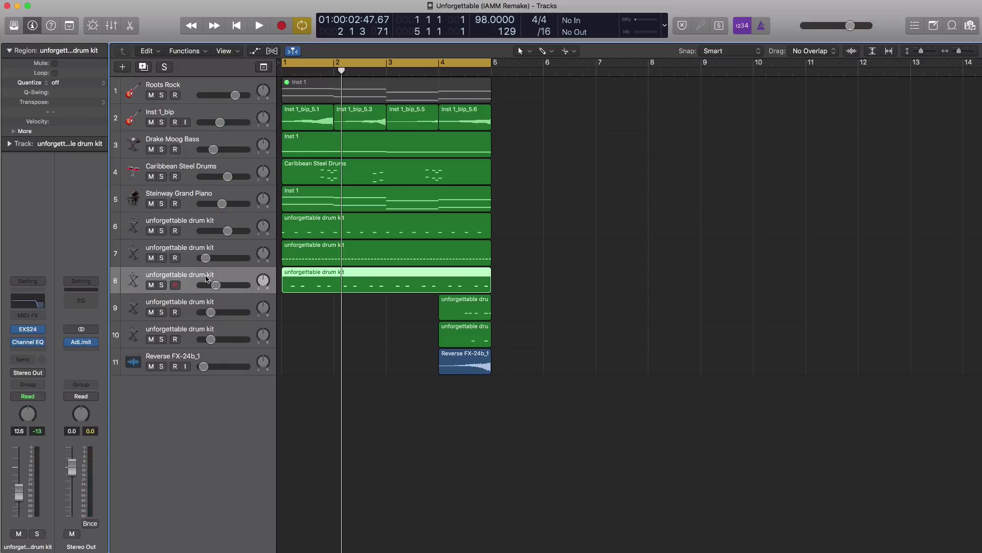
{"action": "left_click", "coordinate": [143, 69]}
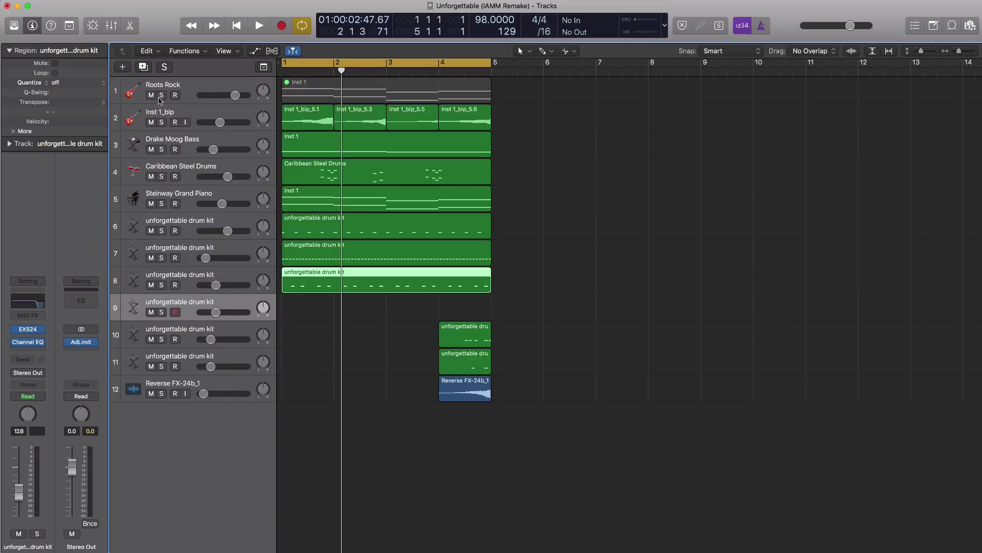
{"action": "left_click", "coordinate": [294, 311]}
{"action": "left_click_drag", "start_coordinate": [331, 315], "coordinate": [490, 316]}
{"action": "double_click", "coordinate": [458, 312]}
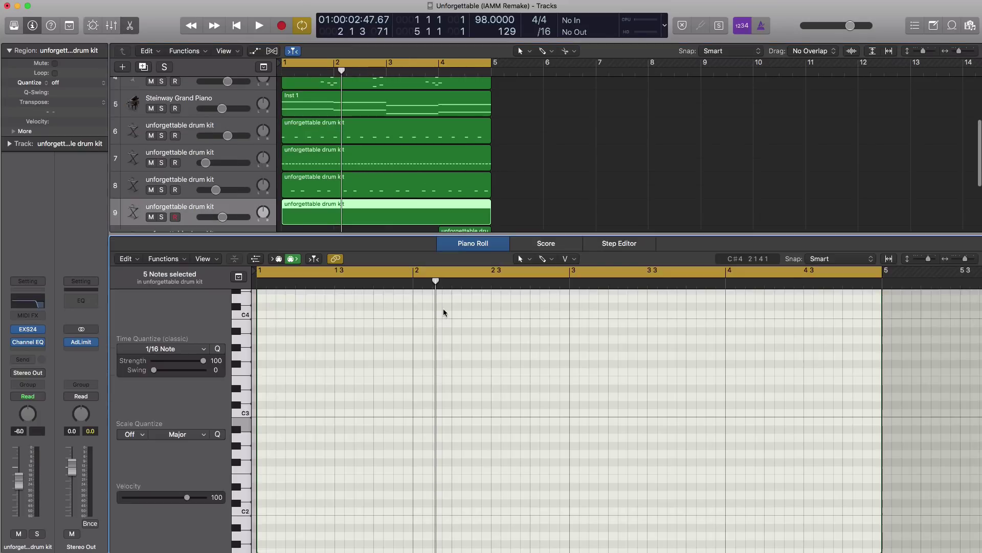
Step: Add F1 sixteenth notes in bar 1 of track 9 at 1 1 1, 1 1 4, 1 2 3, 1 3 1 and 1 3 4, checking each against playback
{"action": "scroll", "coordinate": [340, 367], "scroll_direction": "down", "scroll_amount": 2}
{"action": "scroll", "coordinate": [340, 369], "scroll_direction": "down", "scroll_amount": 5}
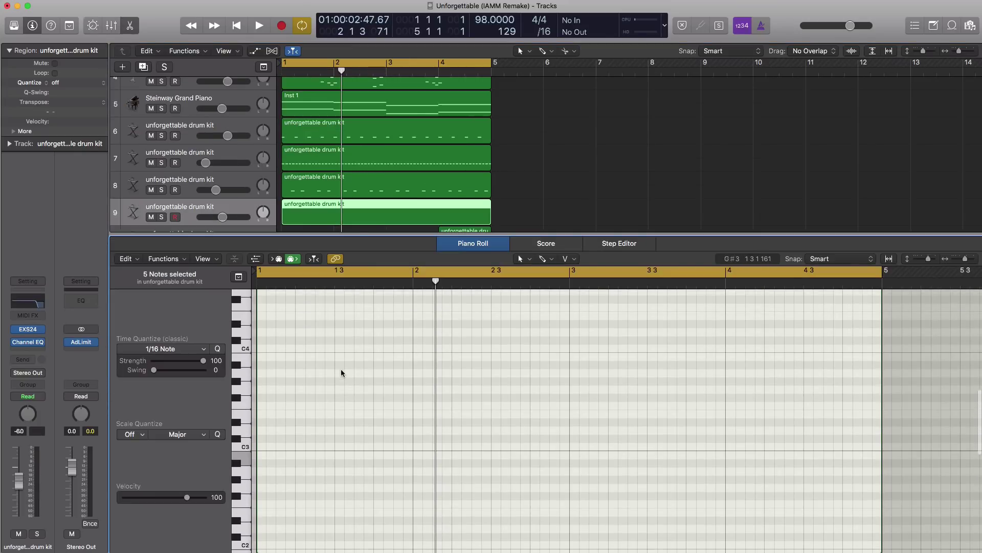
{"action": "key", "text": "space"}
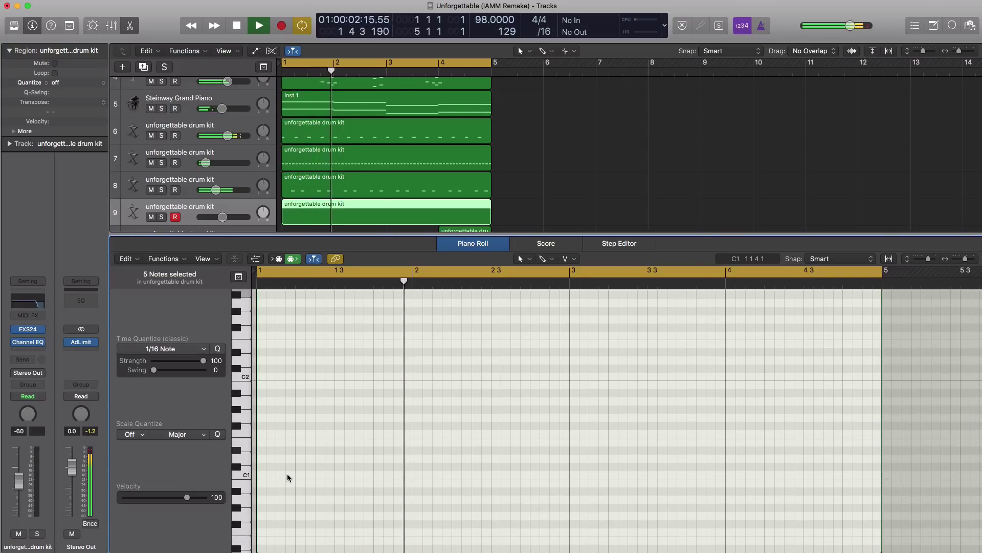
{"action": "key", "text": "space"}
{"action": "left_click", "coordinate": [261, 434]}
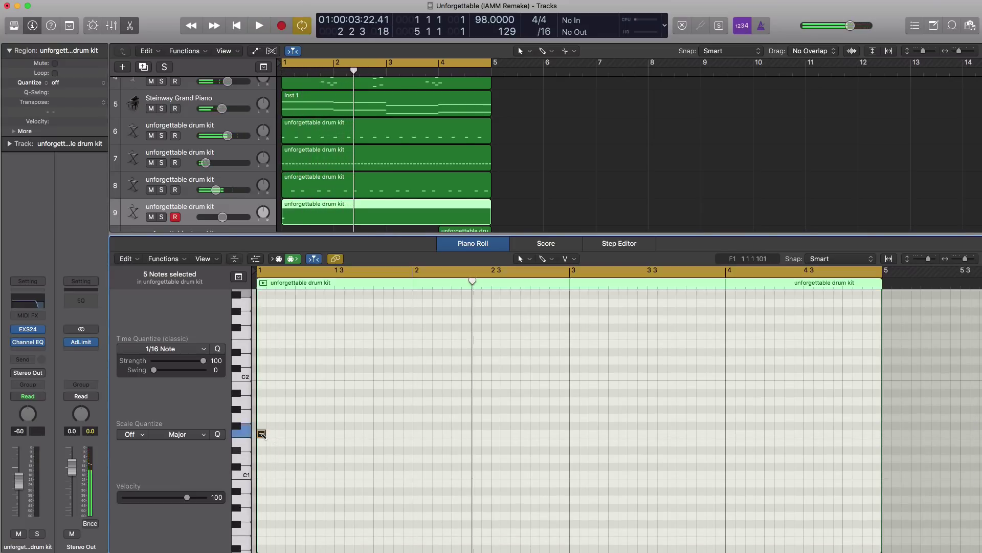
{"action": "key", "text": "space"}
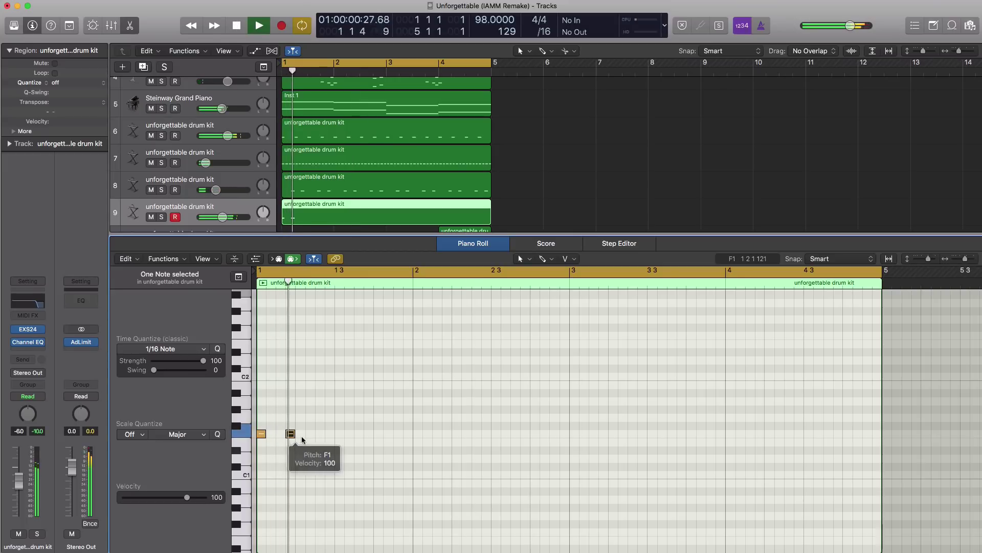
{"action": "key", "text": "space"}
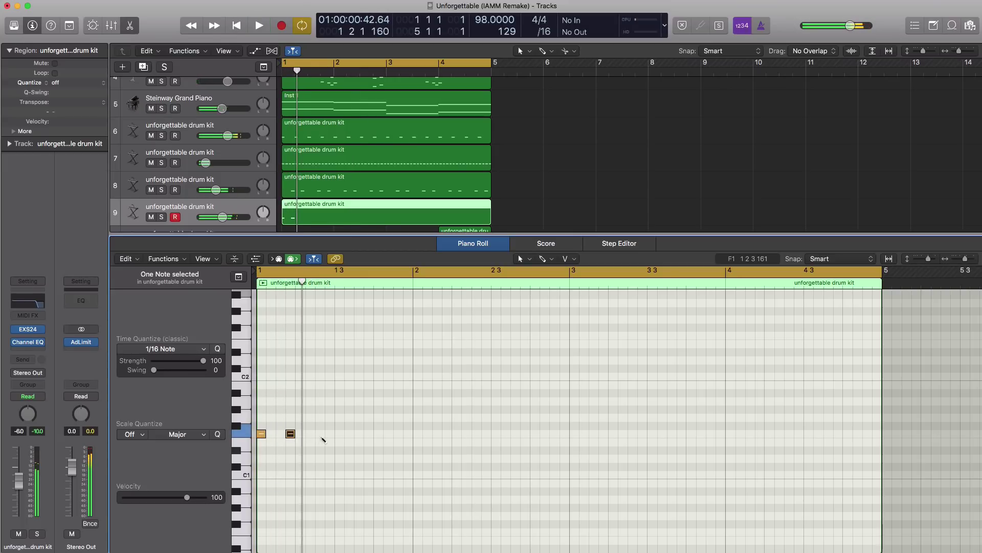
{"action": "key", "text": "space"}
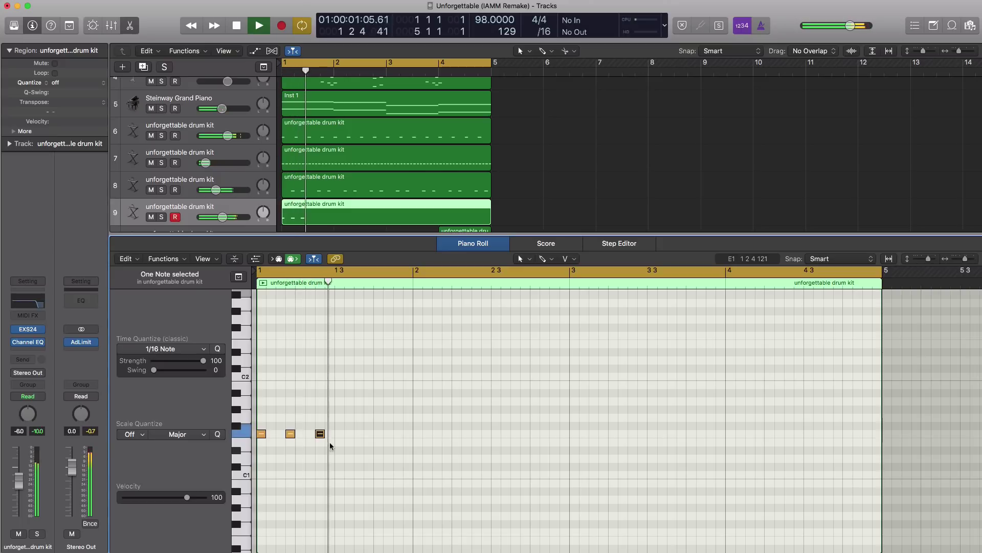
{"action": "key", "text": "space"}
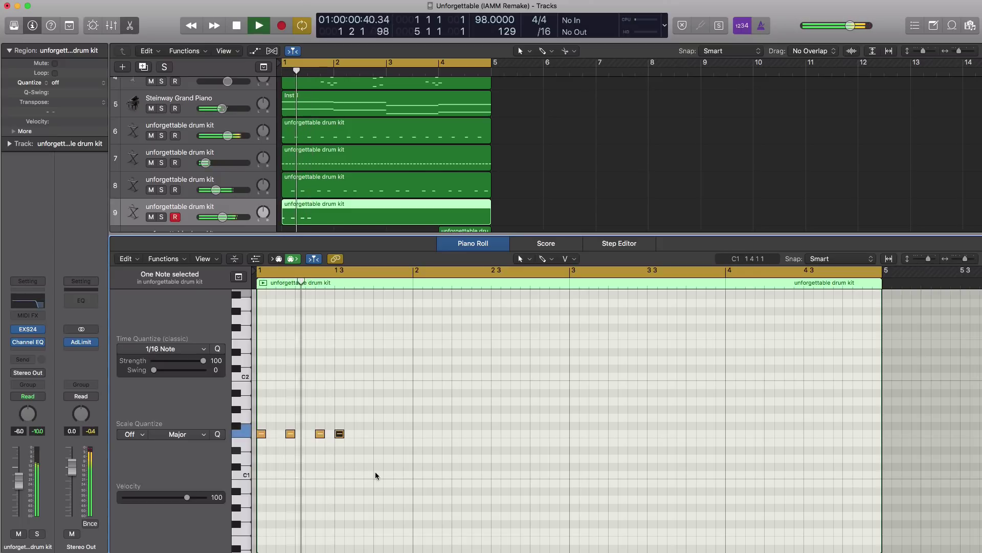
{"action": "key", "text": "space"}
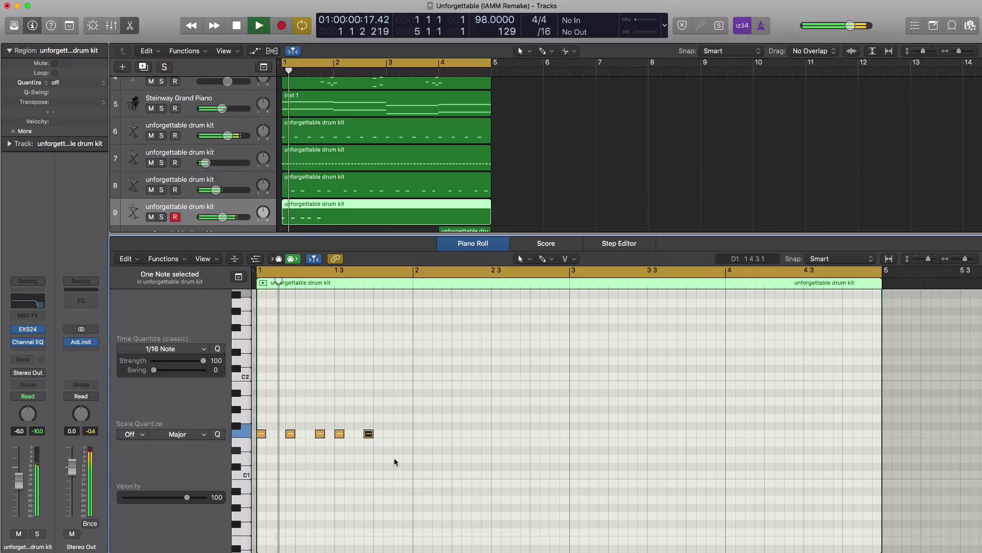
Step: Add a sixth F1 note and adjust the last two hits of bar 1 to 1 3 4 and 1 4 3 against playback
{"action": "key", "text": "space"}
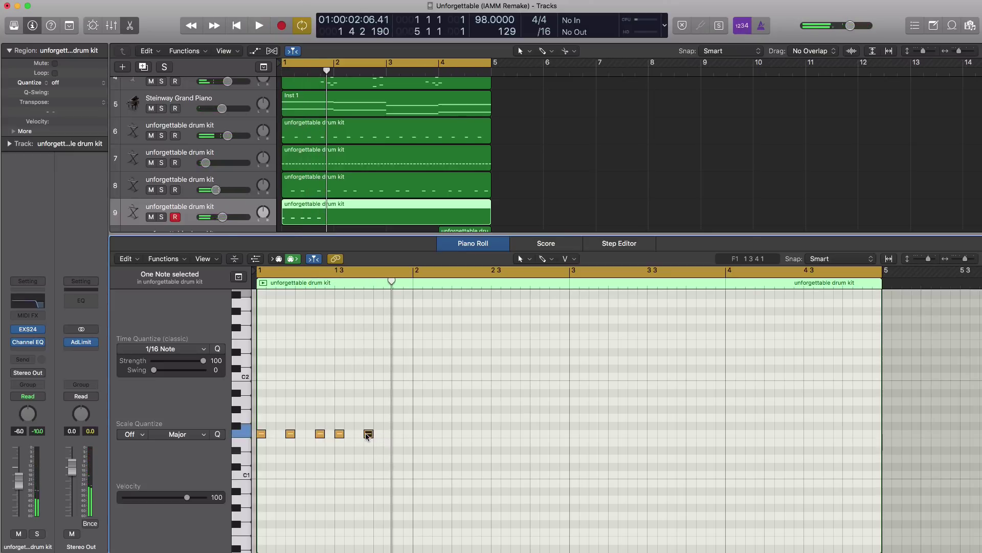
{"action": "key", "text": "space"}
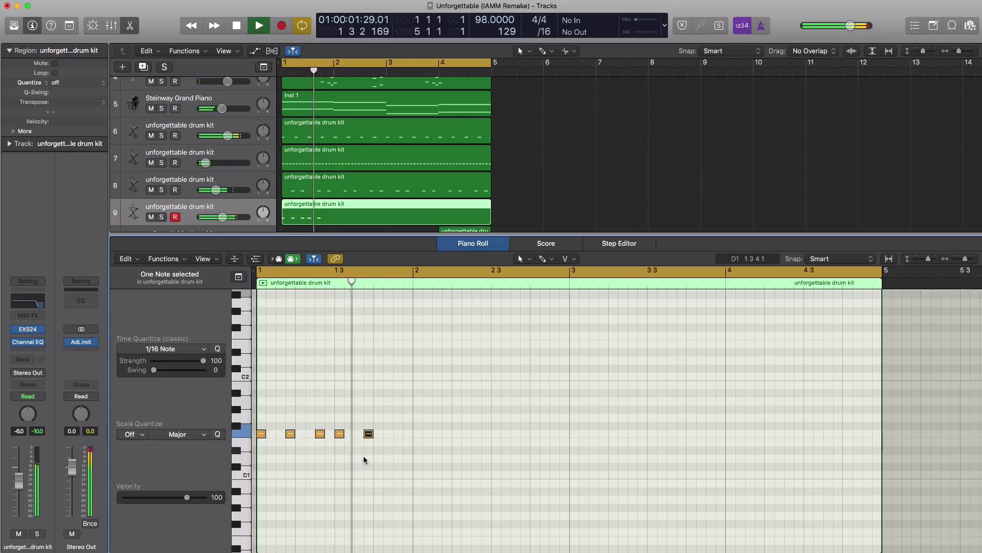
{"action": "left_click_drag", "start_coordinate": [369, 434], "coordinate": [360, 436]}
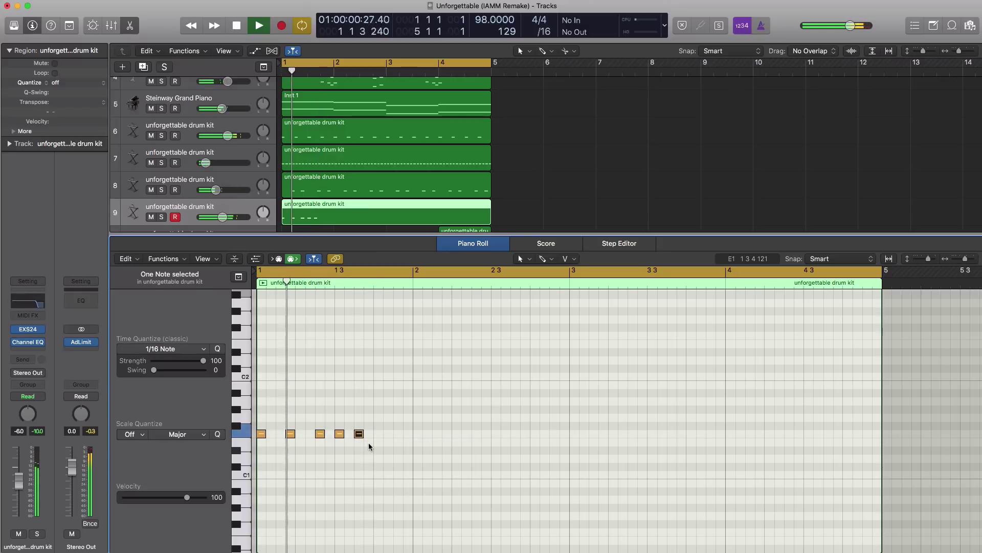
{"action": "key", "text": "space"}
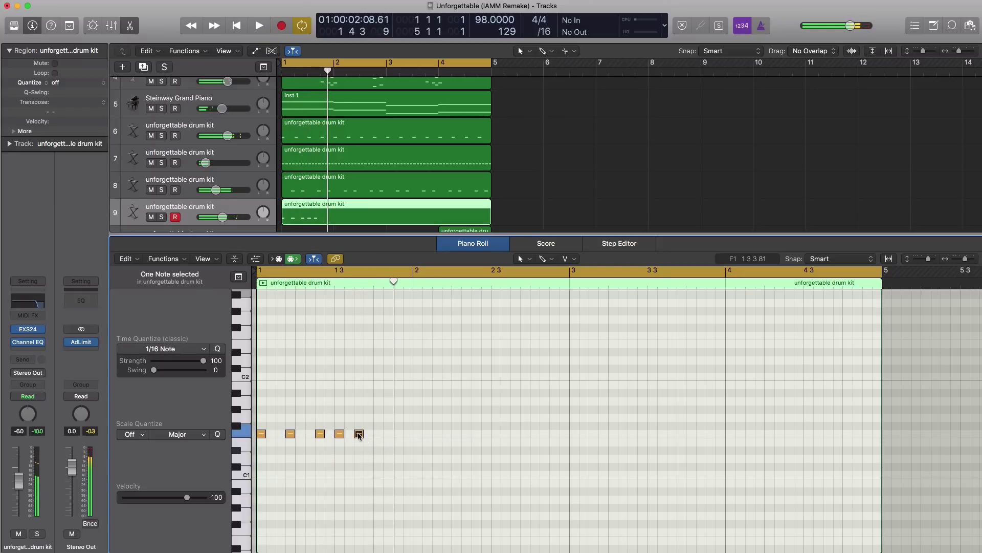
{"action": "key", "text": "space"}
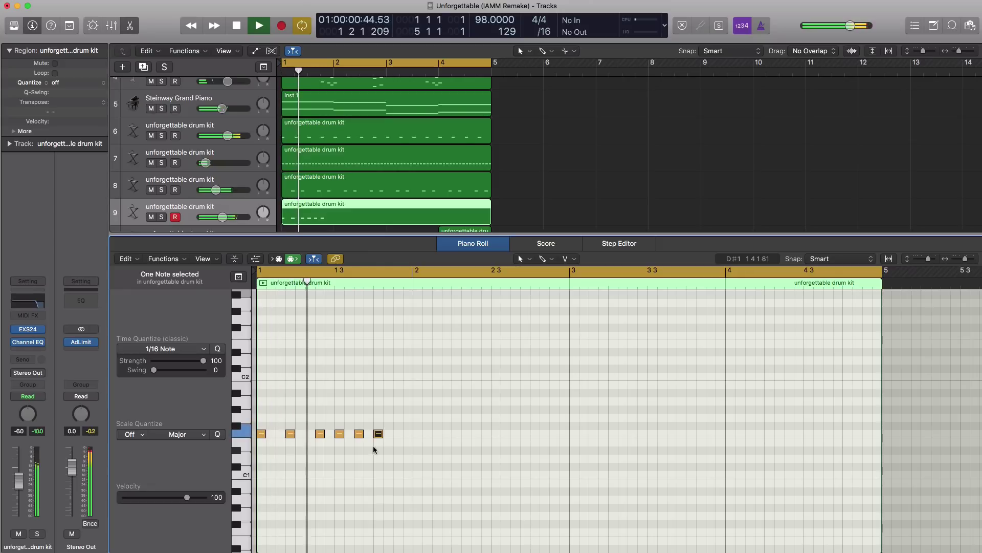
{"action": "key", "text": "space"}
{"action": "left_click_drag", "start_coordinate": [360, 434], "coordinate": [399, 436]}
{"action": "key", "text": "space"}
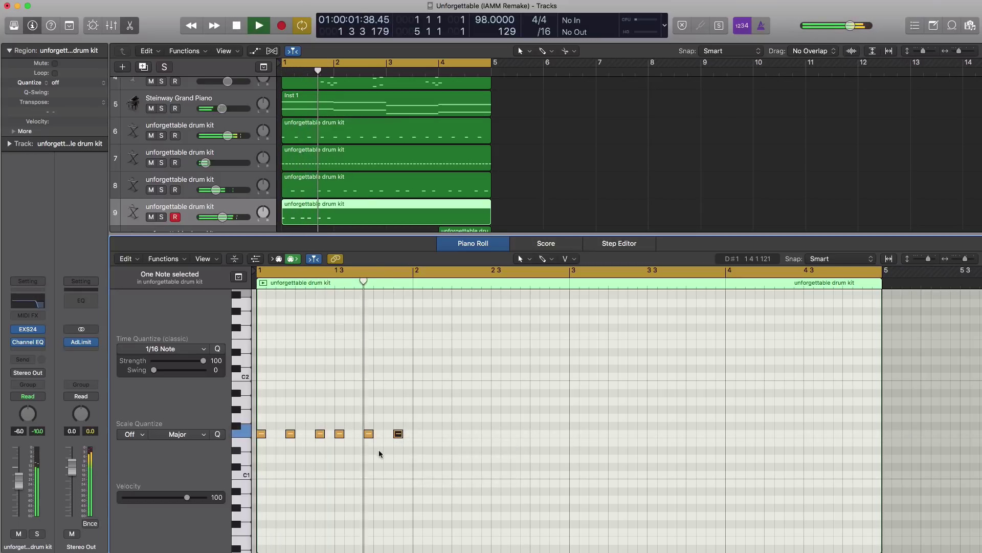
Step: Copy all six F1 notes from bar 1 to the start of bar 2
{"action": "key", "text": "space"}
{"action": "left_click_drag", "start_coordinate": [413, 449], "coordinate": [252, 421]}
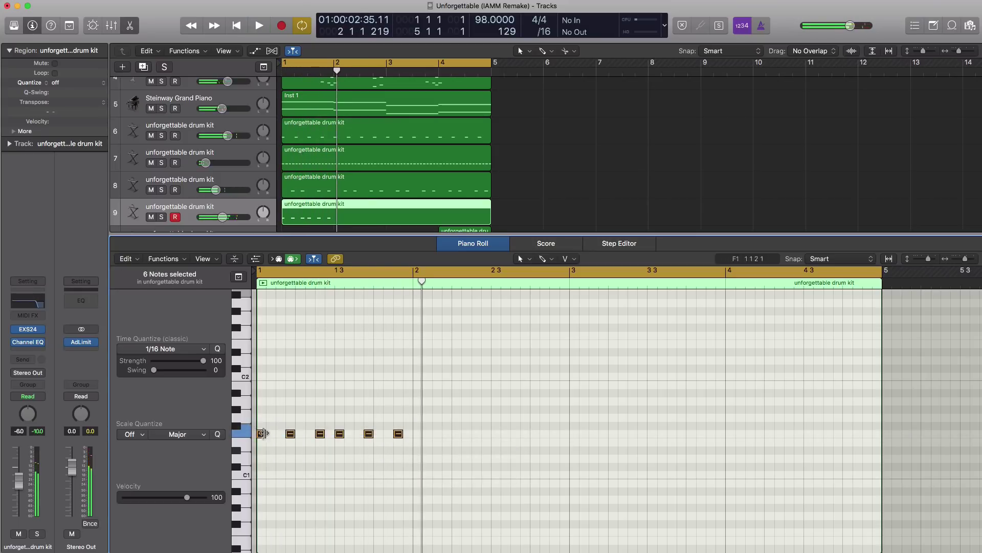
{"action": "left_click_drag", "start_coordinate": [342, 439], "coordinate": [498, 439]}
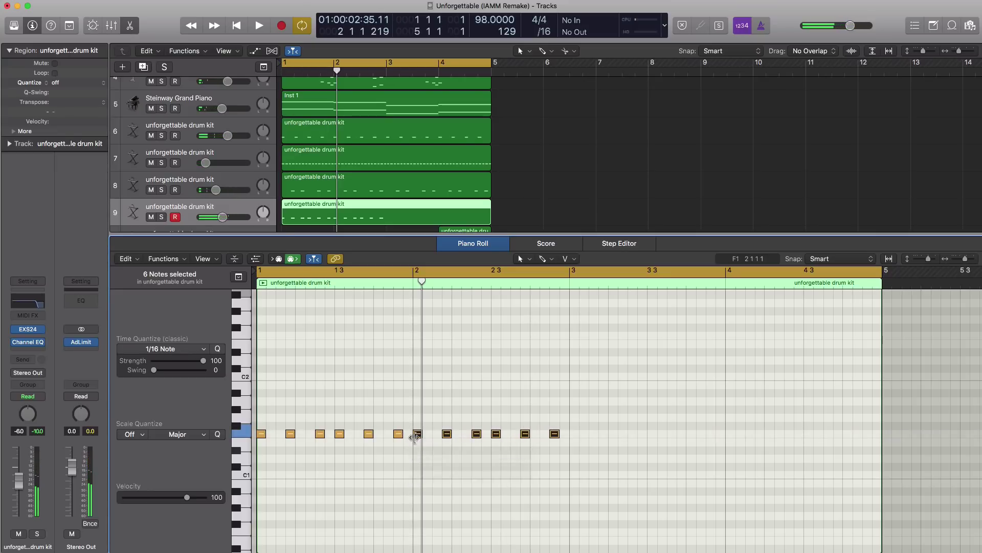
{"action": "key", "text": "space"}
{"action": "key", "text": "space"}
Step: Loop bar 2 and add extra F1 notes at 2 3 2, 2 4 2 and 2 4 4
{"action": "left_click", "coordinate": [417, 271]}
{"action": "left_click_drag", "start_coordinate": [417, 272], "coordinate": [562, 280]}
{"action": "key", "text": "space"}
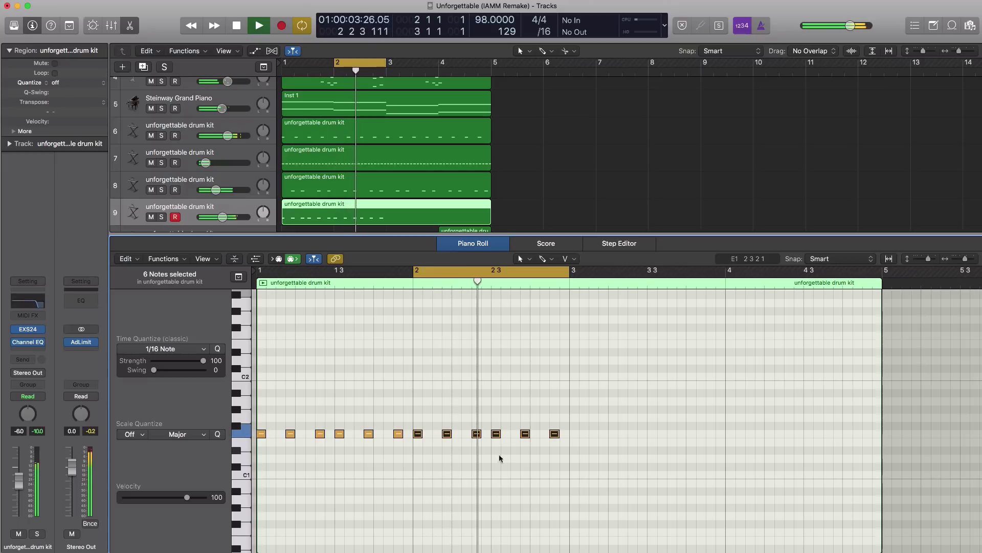
{"action": "key", "text": "space"}
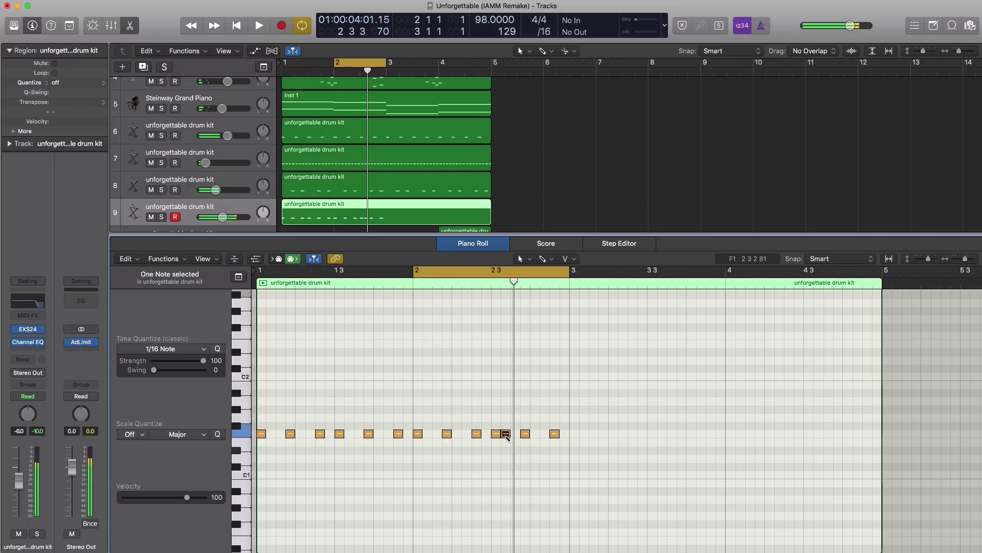
{"action": "key", "text": "space"}
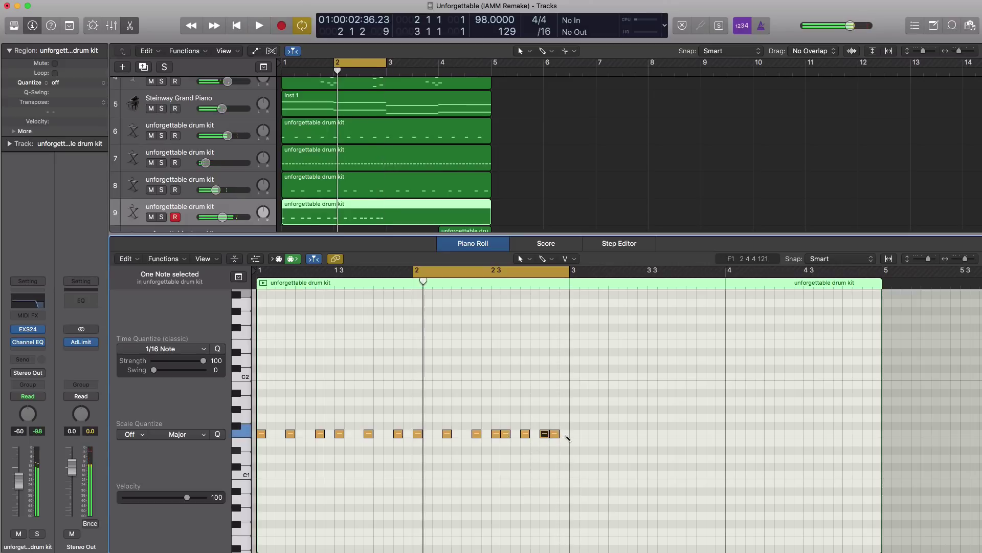
{"action": "key", "text": "space"}
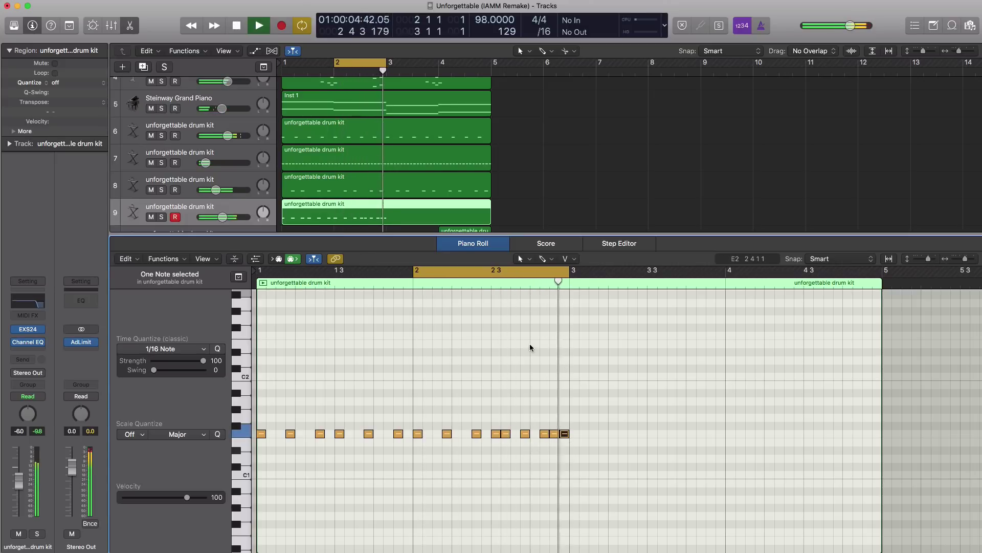
Step: Copy the whole bars 1 and 2 pattern to bar 3 and play bars 3 to 4 as the cycle range
{"action": "key", "text": "space"}
{"action": "mouse_move", "coordinate": [585, 444]}
{"action": "left_mouse_down"}
{"action": "mouse_move", "coordinate": [473, 427]}
{"action": "mouse_move", "coordinate": [257, 428]}
{"action": "mouse_move", "coordinate": [595, 434]}
{"action": "left_mouse_up"}
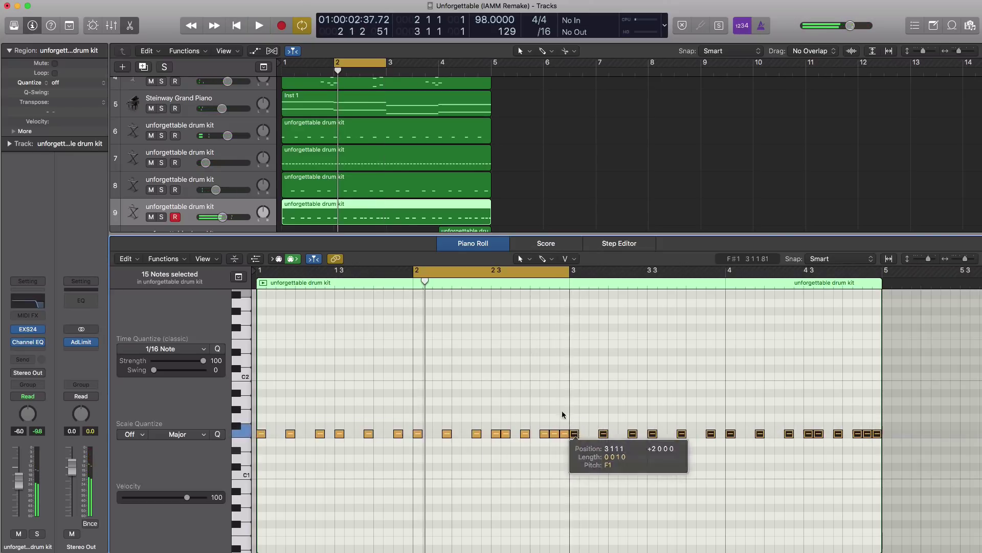
{"action": "left_click_drag", "start_coordinate": [526, 278], "coordinate": [880, 285]}
{"action": "key", "text": "space"}
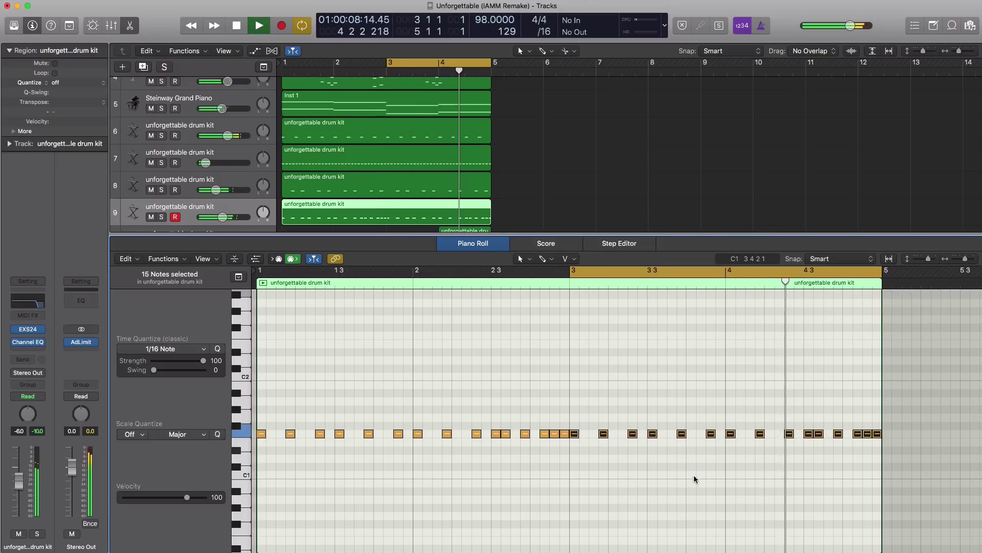
Step: Add extra F1 notes at 4 1 2 and 4 2 2 while looping bars 3 and 4
{"action": "key", "text": "space"}
{"action": "key", "text": "space"}
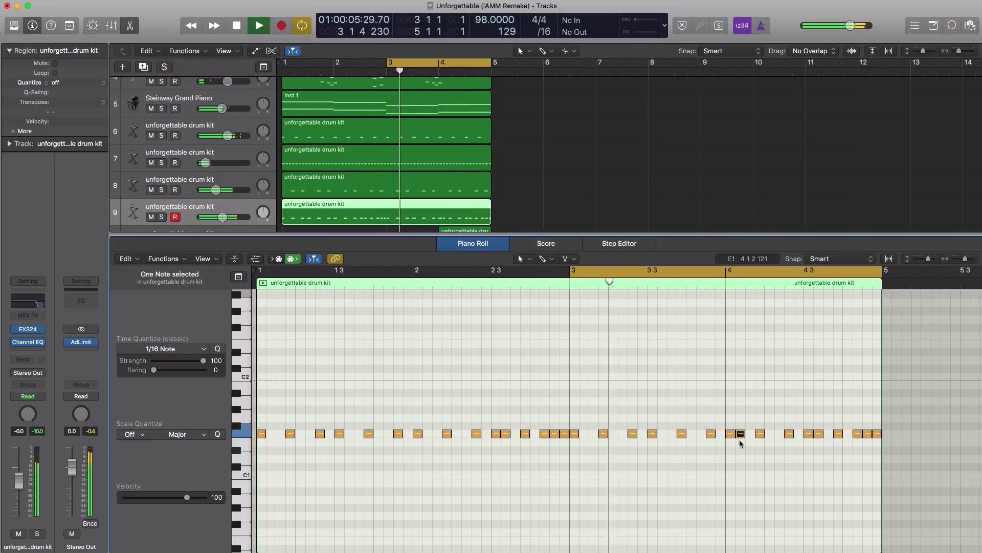
{"action": "left_click_drag", "start_coordinate": [741, 436], "coordinate": [781, 436]}
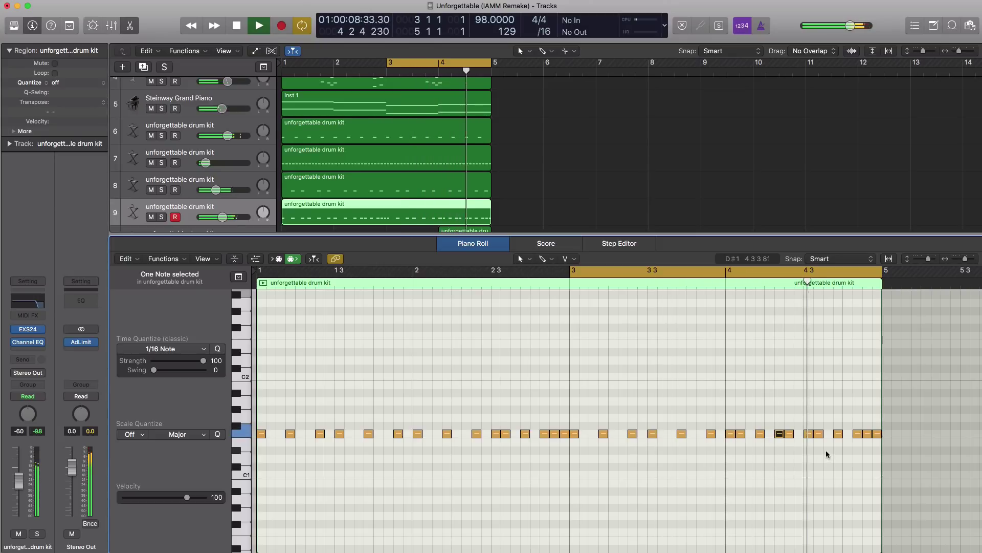
Step: Switch the division to /32 and replace bar 4's last three hits with four consecutive 1/32 F1 notes ending at bar 5
{"action": "key", "text": "space"}
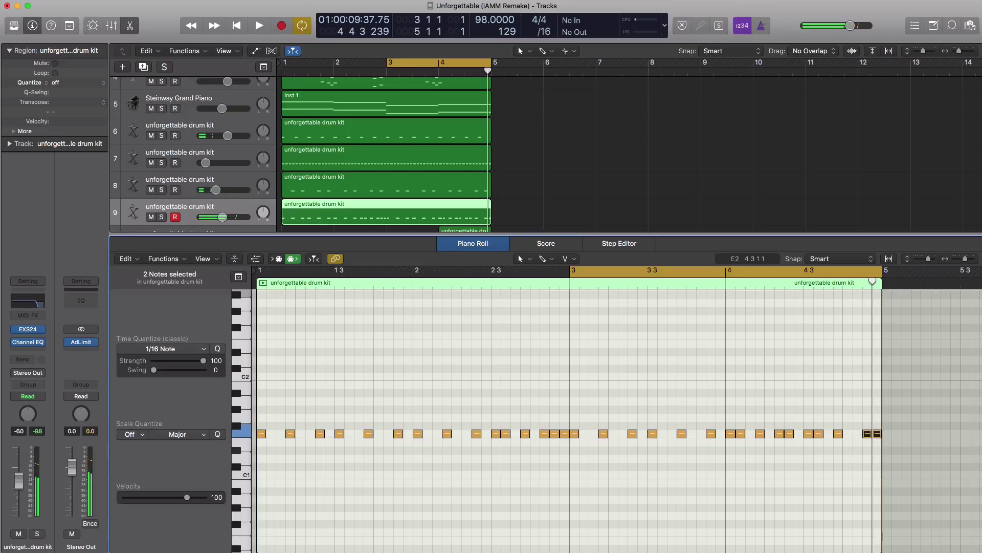
{"action": "left_click", "coordinate": [543, 31]}
{"action": "left_click", "coordinate": [548, 50]}
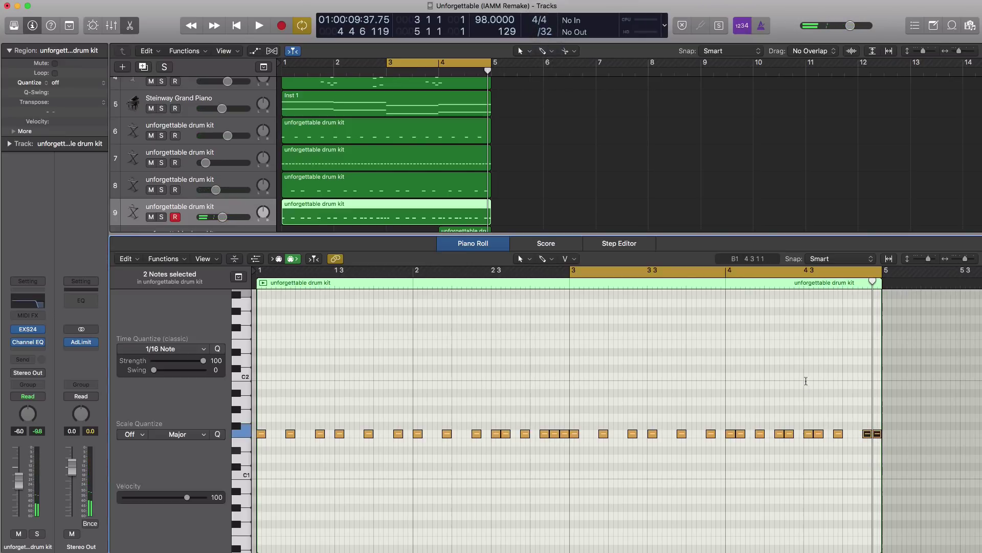
{"action": "scroll", "coordinate": [875, 443], "scroll_direction": "up", "scroll_amount": 5}
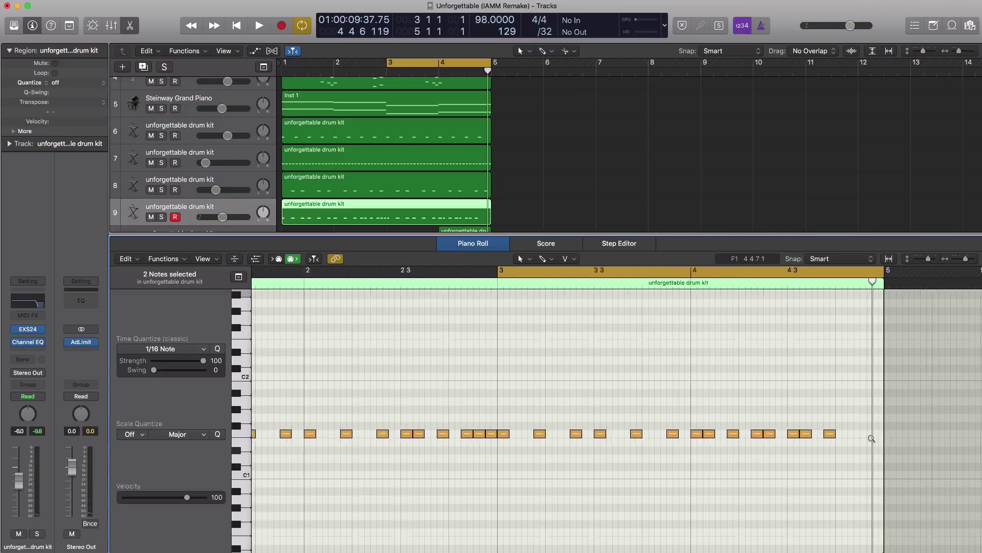
{"action": "scroll", "coordinate": [864, 437], "scroll_direction": "right", "scroll_amount": 1}
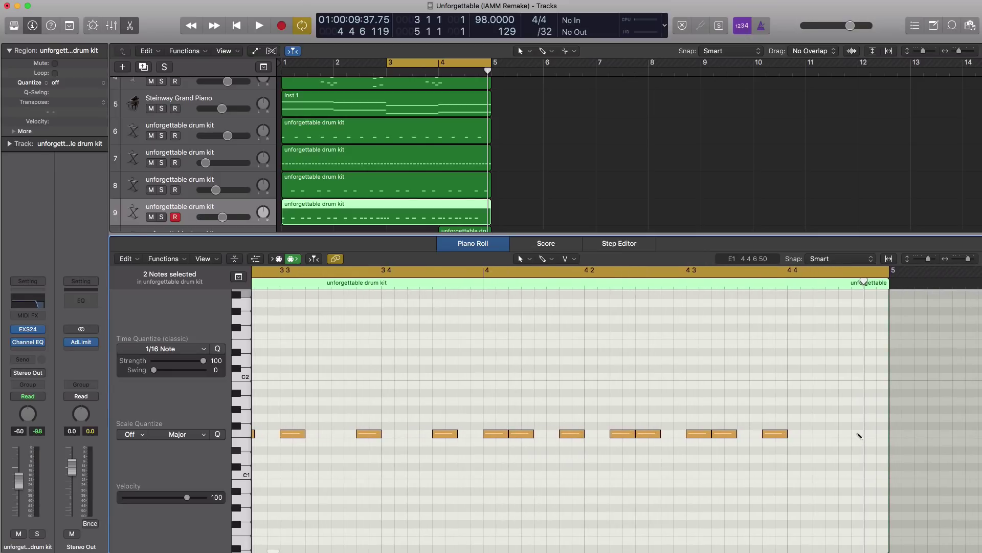
{"action": "left_click_drag", "start_coordinate": [874, 434], "coordinate": [741, 399]}
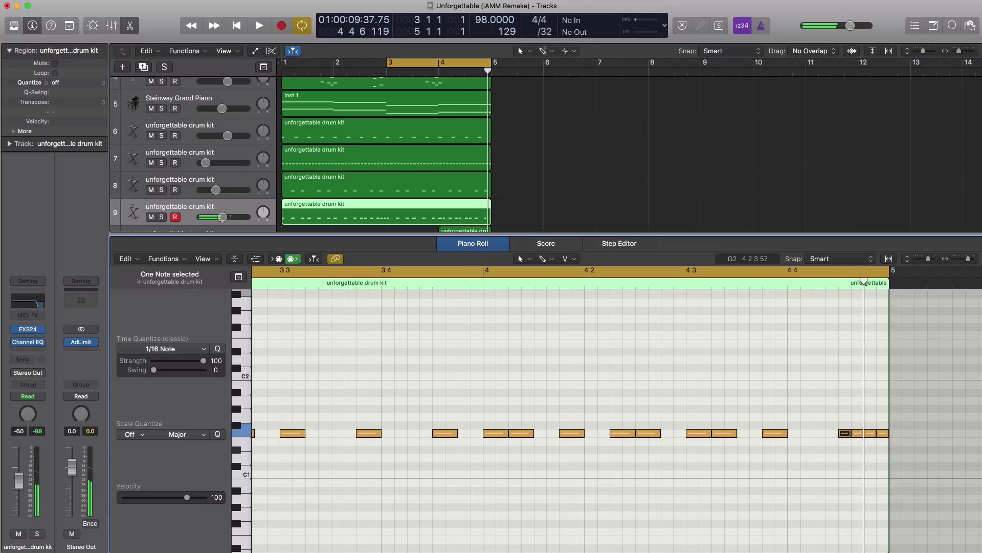
Step: Restore the division to /16 and play the full pattern with the cycle range set to bars 1 to 4
{"action": "left_click", "coordinate": [544, 32]}
{"action": "left_click", "coordinate": [547, 13]}
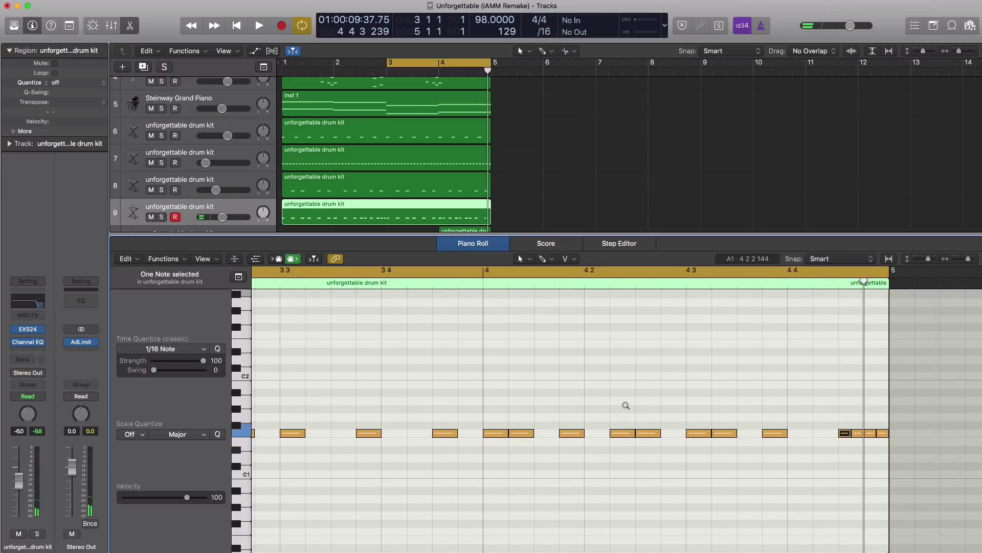
{"action": "left_click", "coordinate": [624, 405], "text": "ctrl+alt"}
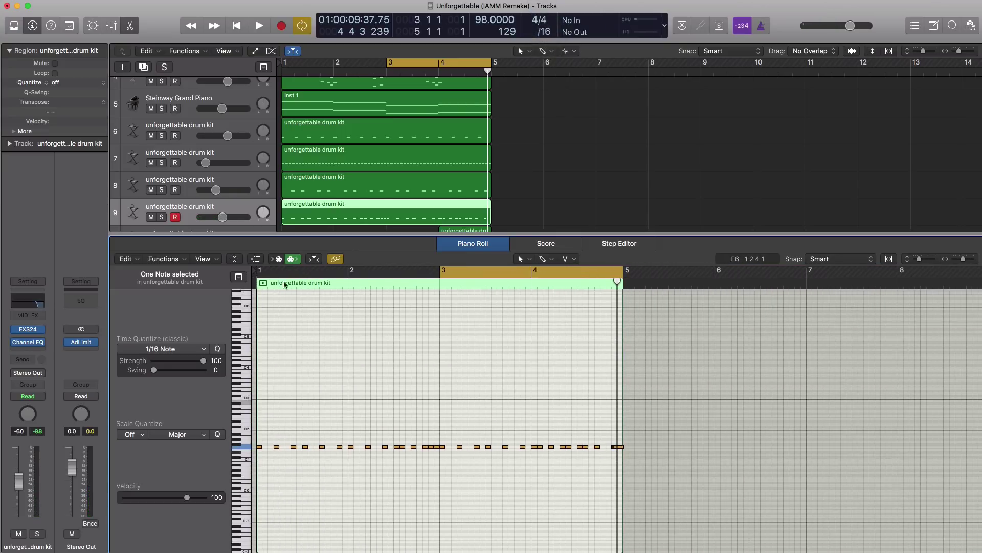
{"action": "left_click_drag", "start_coordinate": [261, 274], "coordinate": [623, 275]}
{"action": "key", "text": "space"}
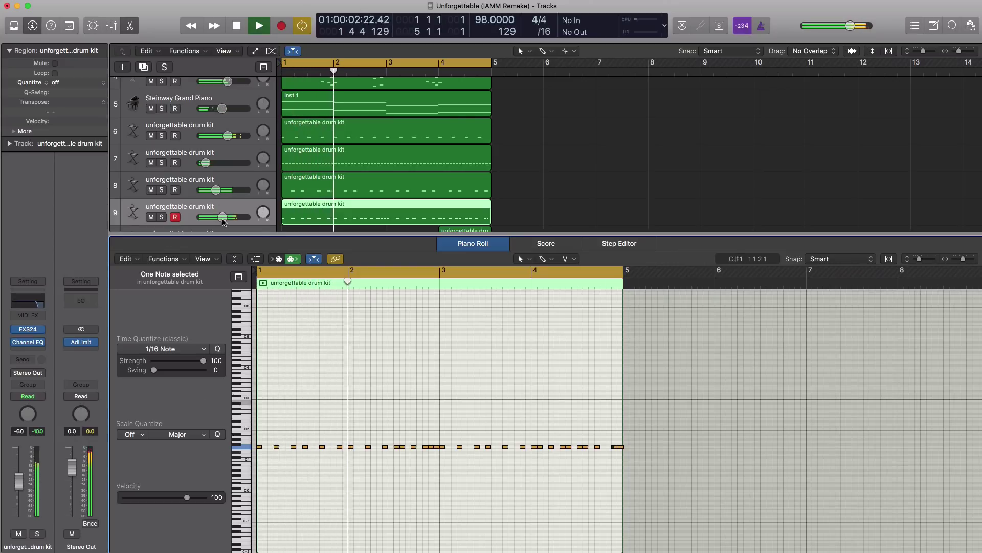
Step: Lower track 9's volume to -9.0 dB during playback and close the Piano Roll to show all tracks
{"action": "left_click_drag", "start_coordinate": [223, 217], "coordinate": [226, 221]}
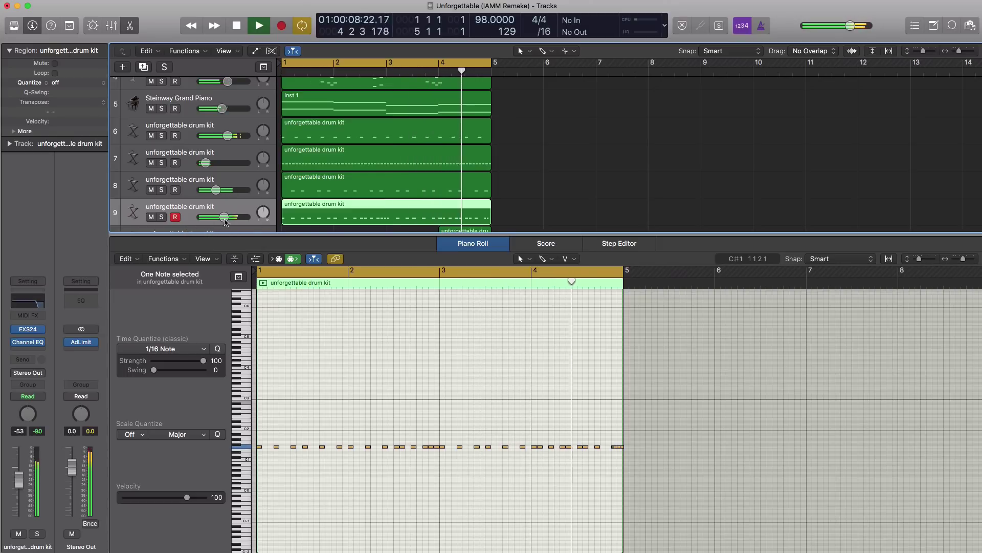
{"action": "left_click_drag", "start_coordinate": [225, 220], "coordinate": [224, 220]}
{"action": "key", "text": "x"}
{"action": "key", "text": "x"}
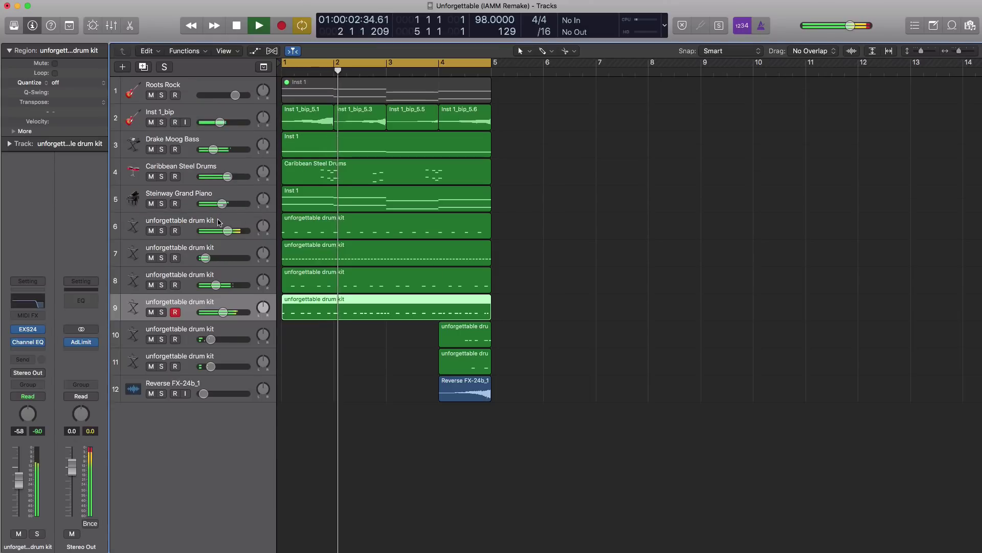
{"action": "key", "text": "space"}
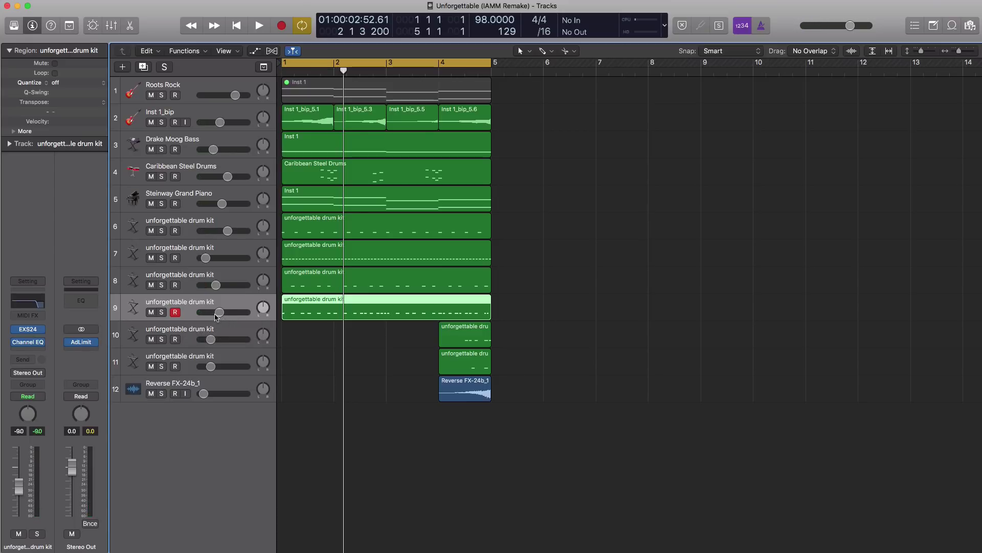
Step: Create one new software instrument track and move it below the Reverse FX-24b_1 track
{"action": "left_click", "coordinate": [122, 67]}
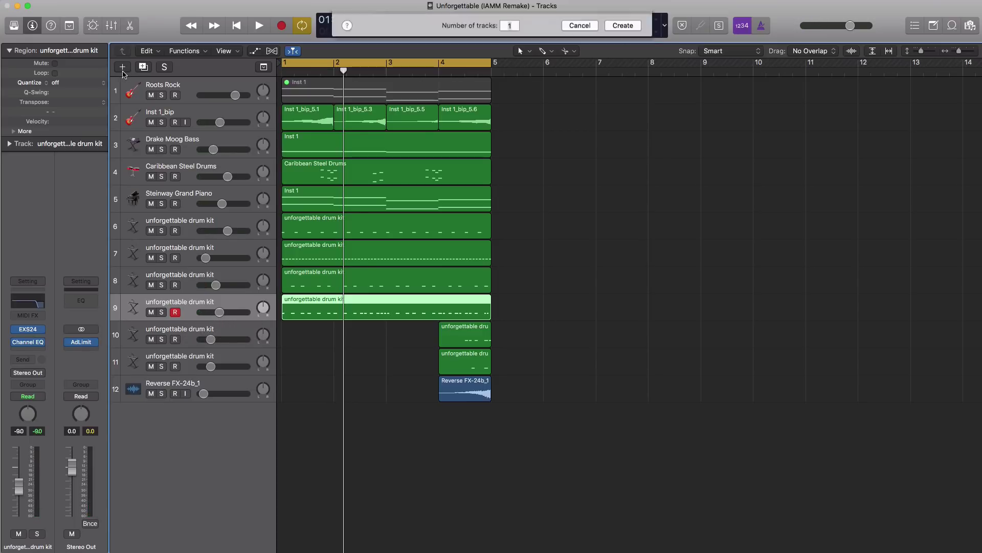
{"action": "key", "text": "Escape"}
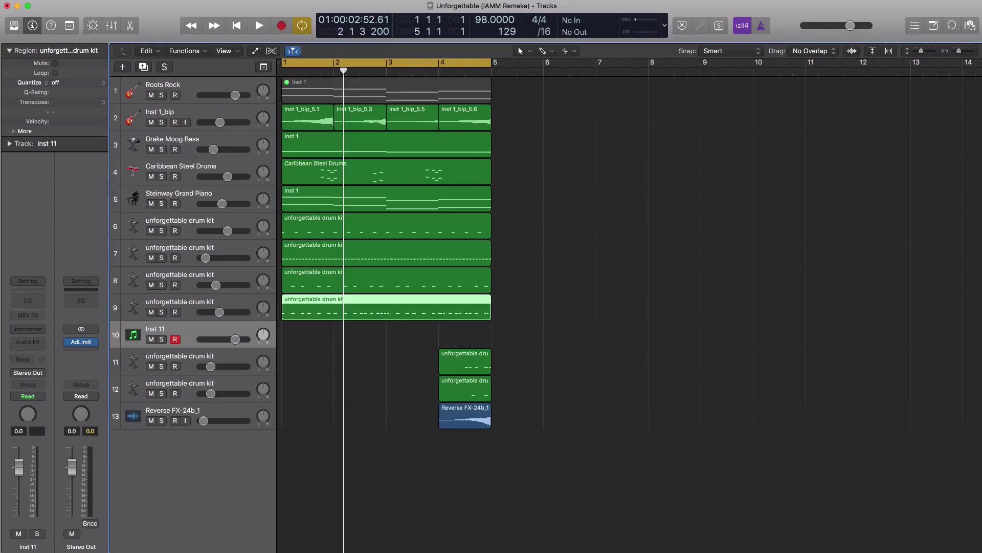
{"action": "left_click_drag", "start_coordinate": [184, 334], "coordinate": [181, 436]}
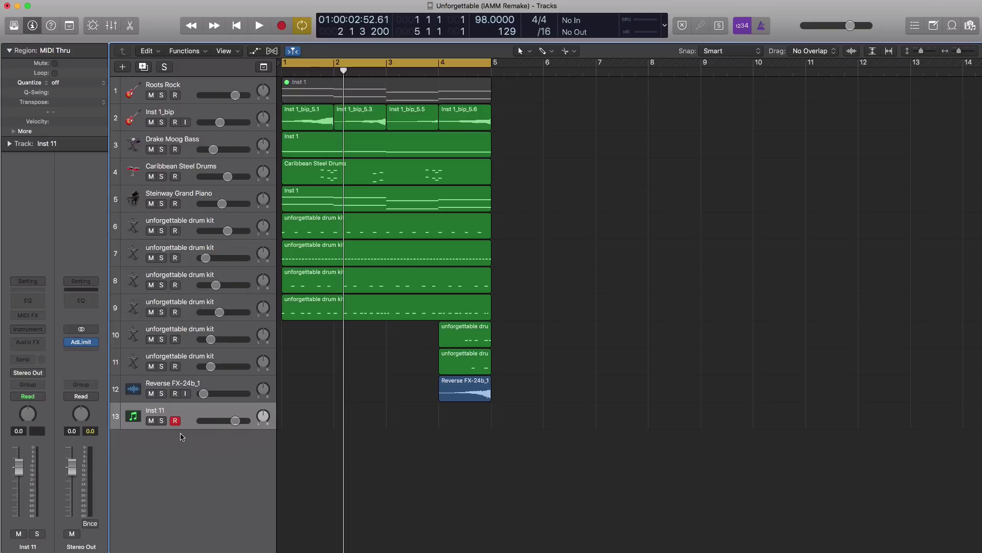
Step: Insert Retro Synth on the new track and load the Growl Baby preset from Synth Leads
{"action": "left_click", "coordinate": [37, 329]}
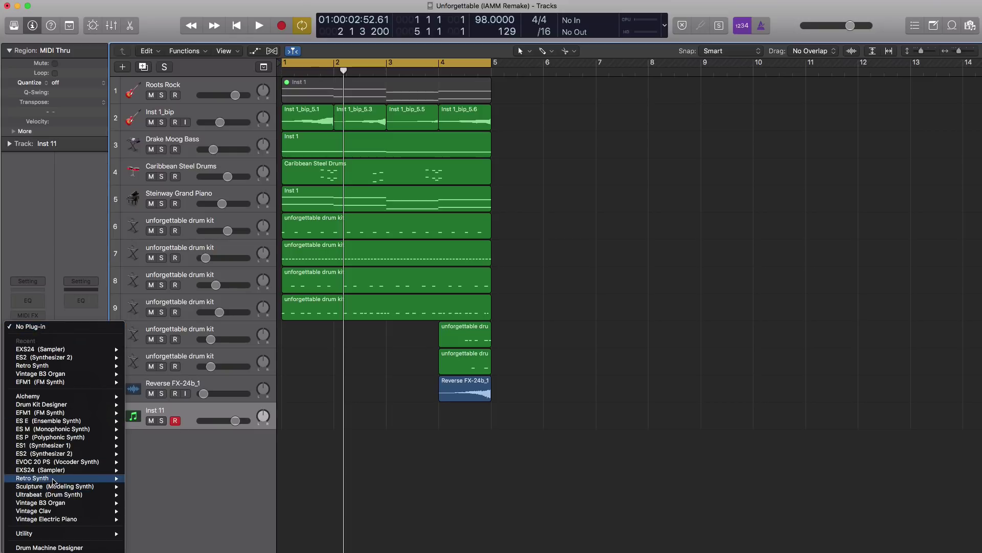
{"action": "left_click", "coordinate": [76, 480]}
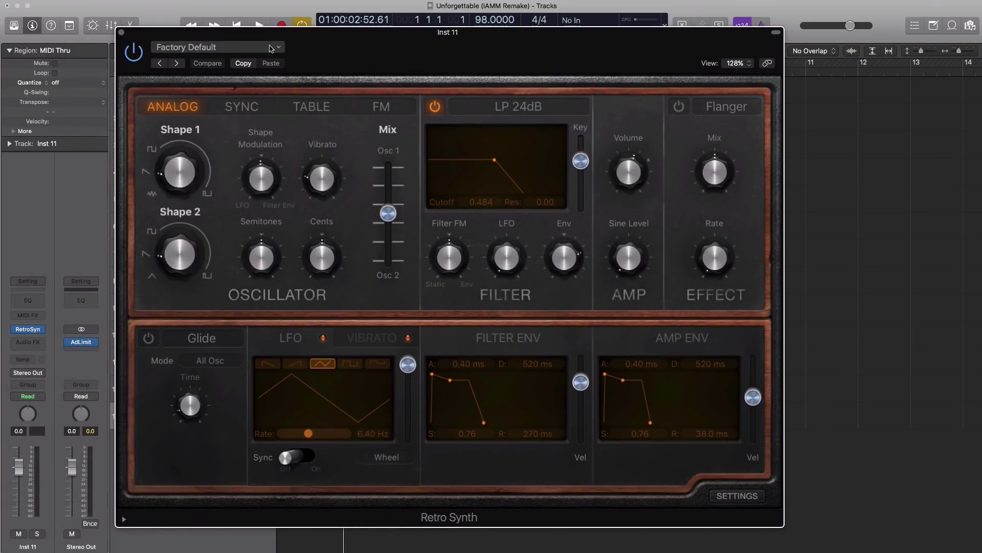
{"action": "left_click", "coordinate": [270, 48]}
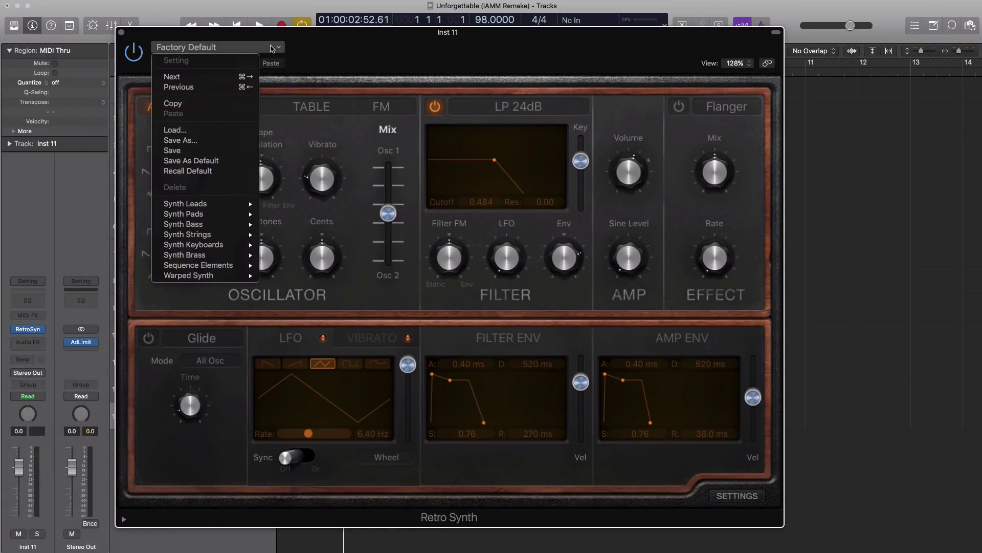
{"action": "mouse_move", "coordinate": [205, 203]}
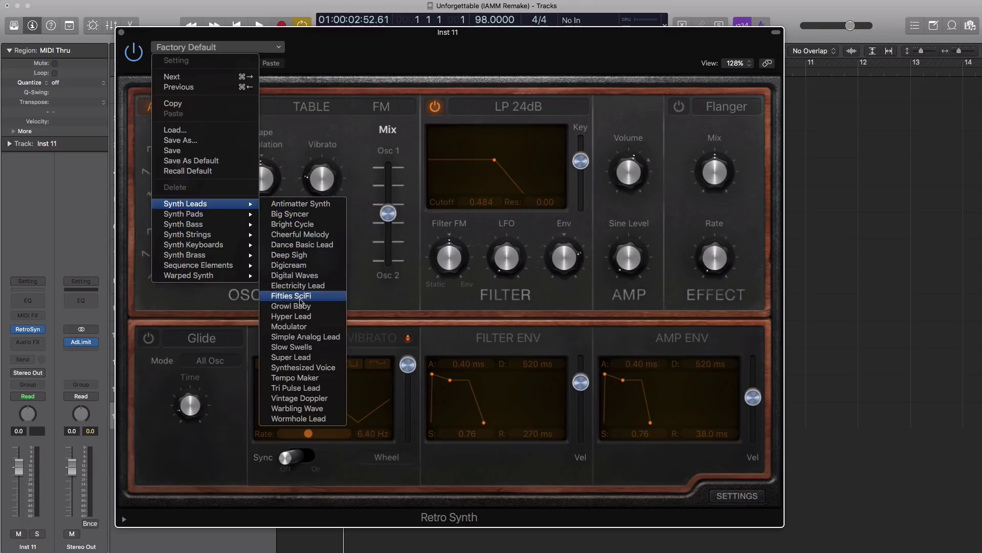
{"action": "left_click", "coordinate": [305, 306]}
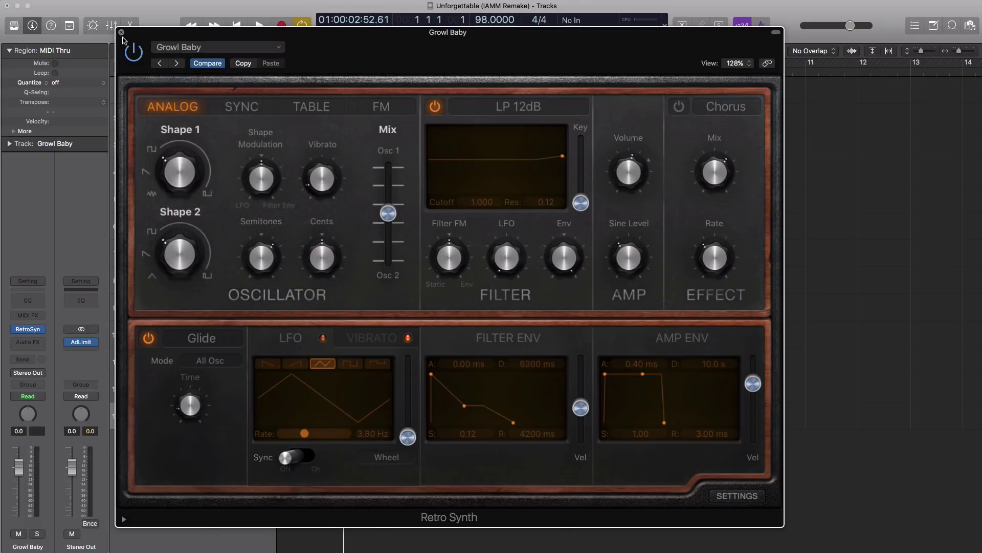
{"action": "left_click", "coordinate": [121, 33]}
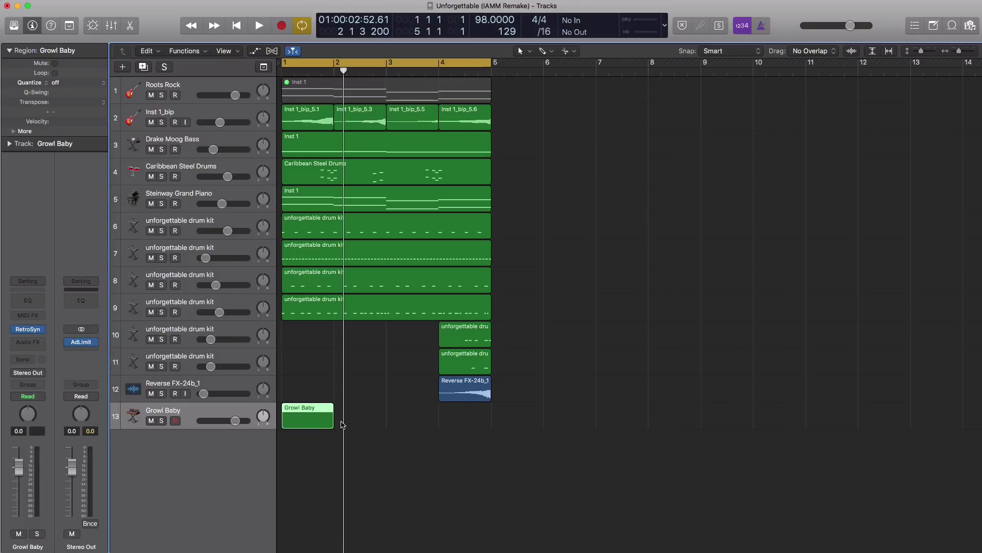
Step: Extend the Growl Baby region at bar 1 to four bars, solo the track and open the region in the Piano Roll
{"action": "left_click_drag", "start_coordinate": [332, 422], "coordinate": [490, 425]}
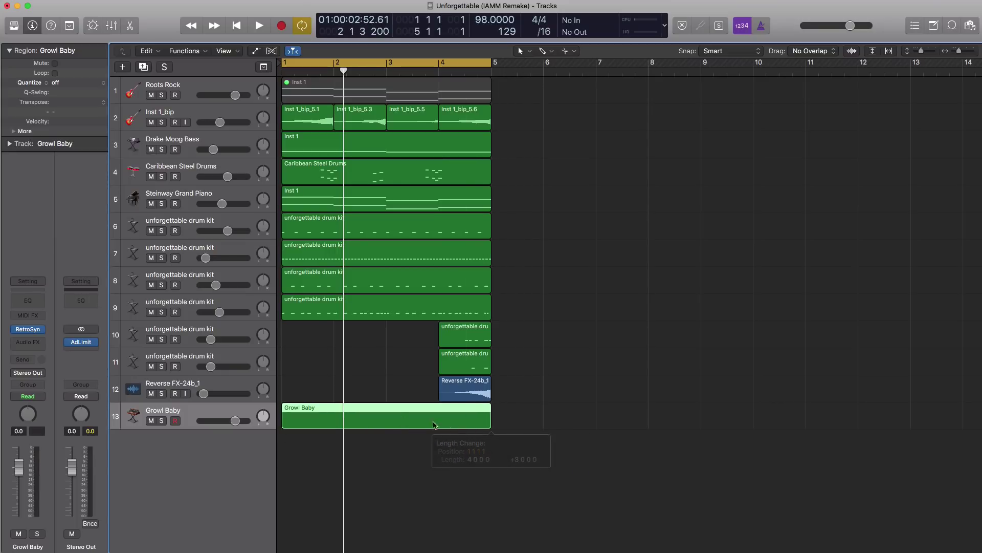
{"action": "left_click", "coordinate": [162, 421]}
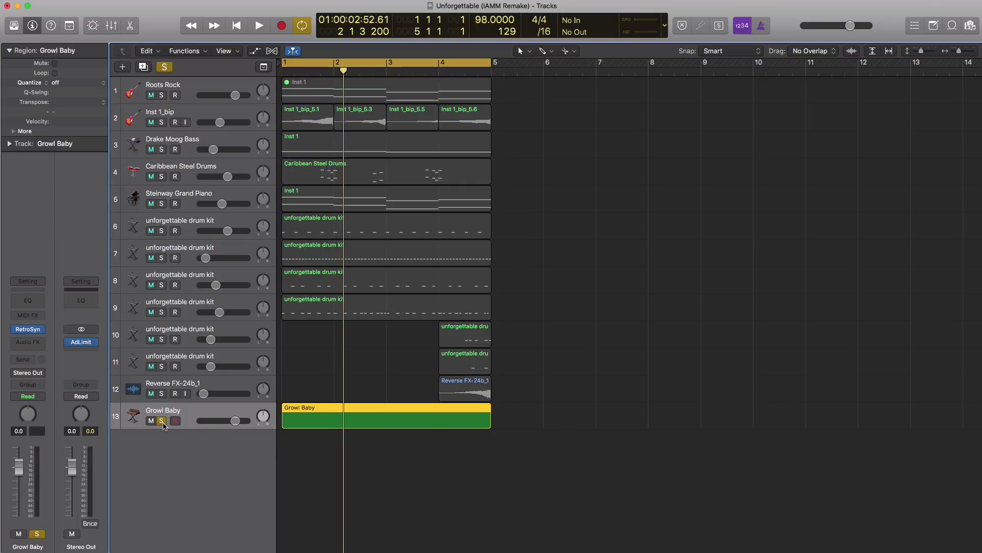
{"action": "double_click", "coordinate": [316, 422]}
{"action": "scroll", "coordinate": [321, 455], "scroll_direction": "up", "scroll_amount": 6}
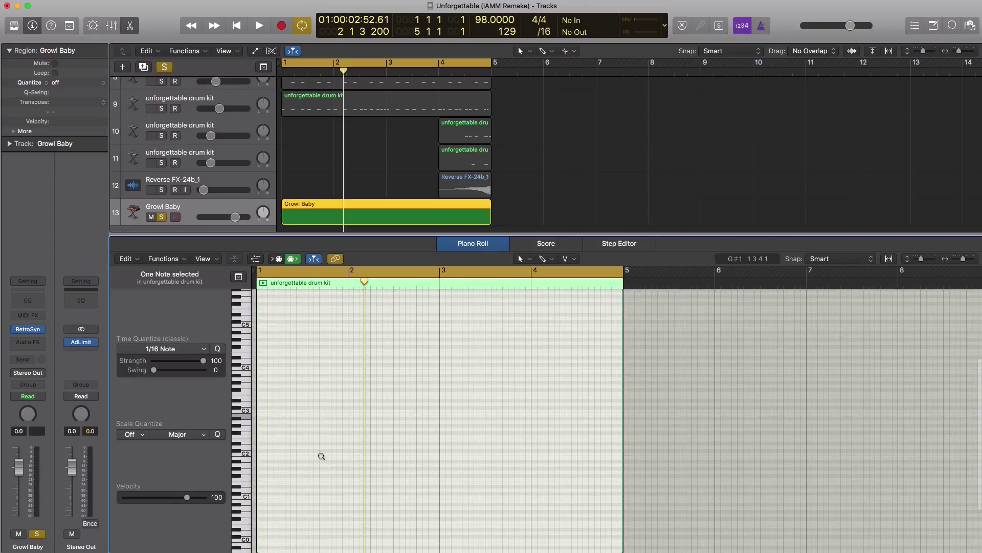
Step: Add a D#3 note filling bar 1 and lower the Growl Baby track's volume to -5.3 dB while auditioning it
{"action": "left_click", "coordinate": [322, 455], "text": "ctrl+alt"}
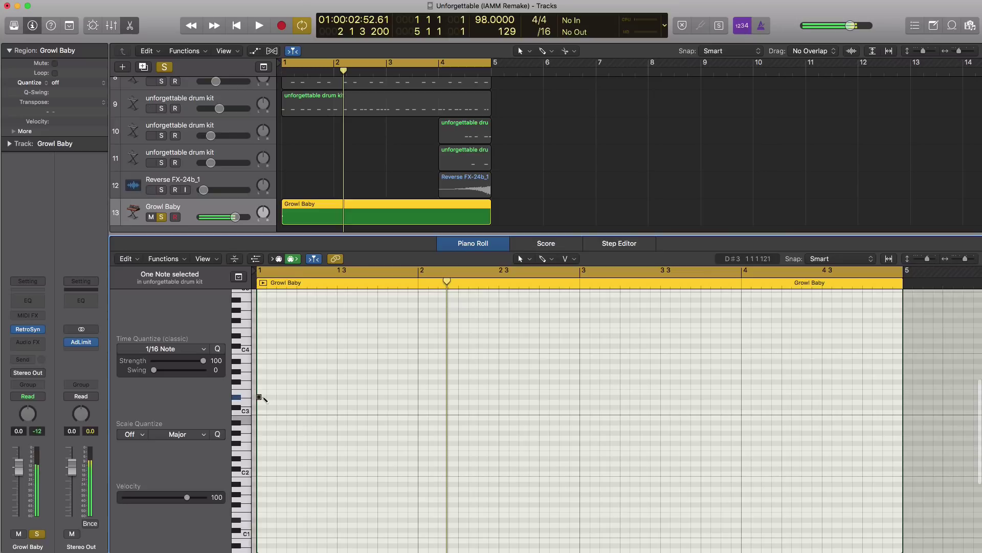
{"action": "scroll", "coordinate": [275, 348], "scroll_direction": "down", "scroll_amount": 1}
{"action": "left_click_drag", "start_coordinate": [236, 223], "coordinate": [231, 223]}
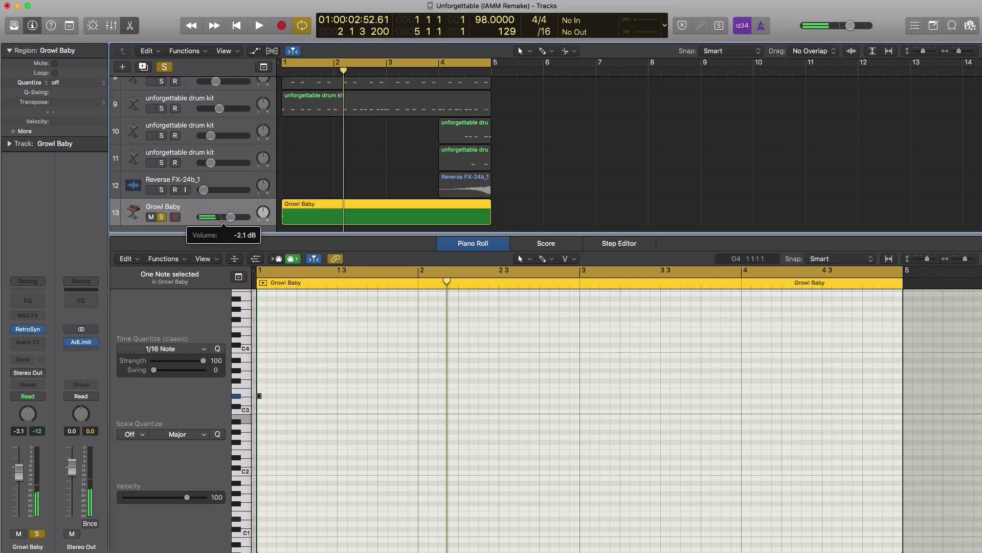
{"action": "left_click_drag", "start_coordinate": [260, 397], "coordinate": [410, 409]}
{"action": "key", "text": "space"}
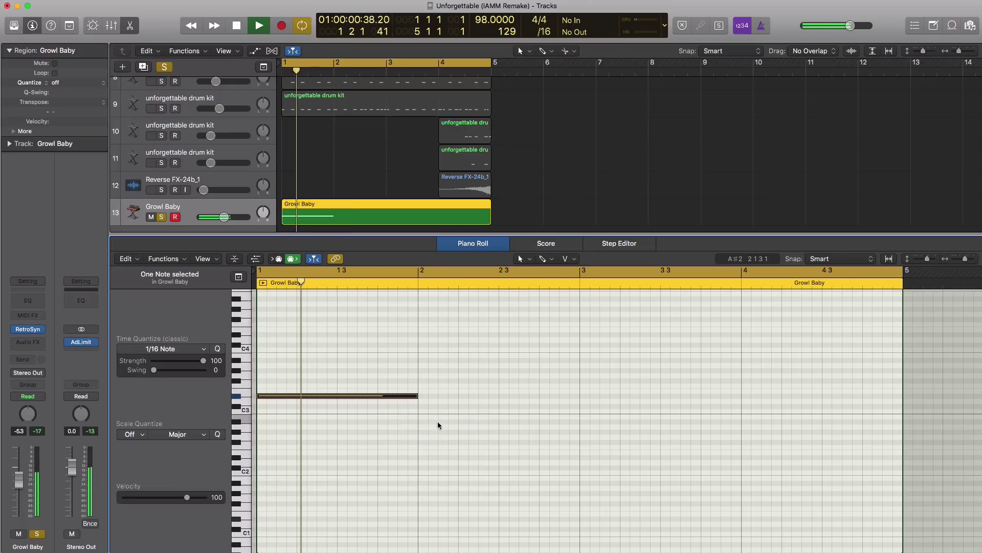
{"action": "key", "text": "space"}
Step: Add one-bar notes on A#2 in bar 2, B2 in bar 3 and A#2 in bar 4
{"action": "left_click", "coordinate": [420, 421], "text": "super"}
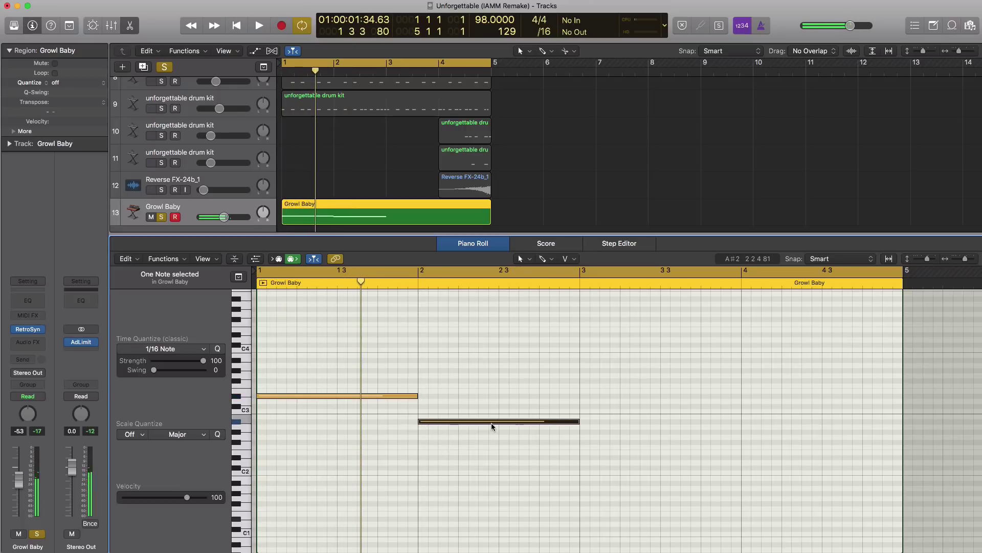
{"action": "key", "text": "space"}
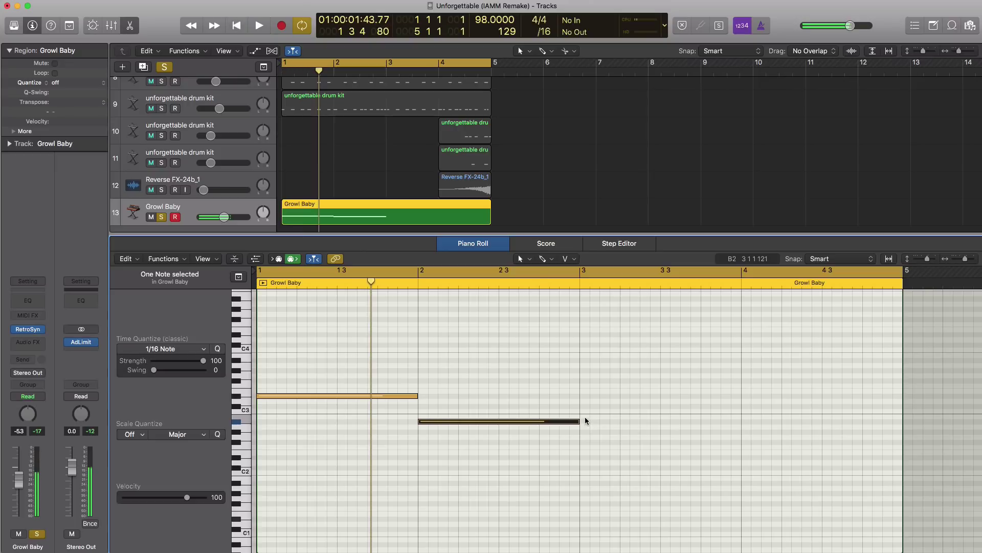
{"action": "left_click", "coordinate": [586, 417], "text": "super"}
{"action": "left_click", "coordinate": [743, 421], "text": "super"}
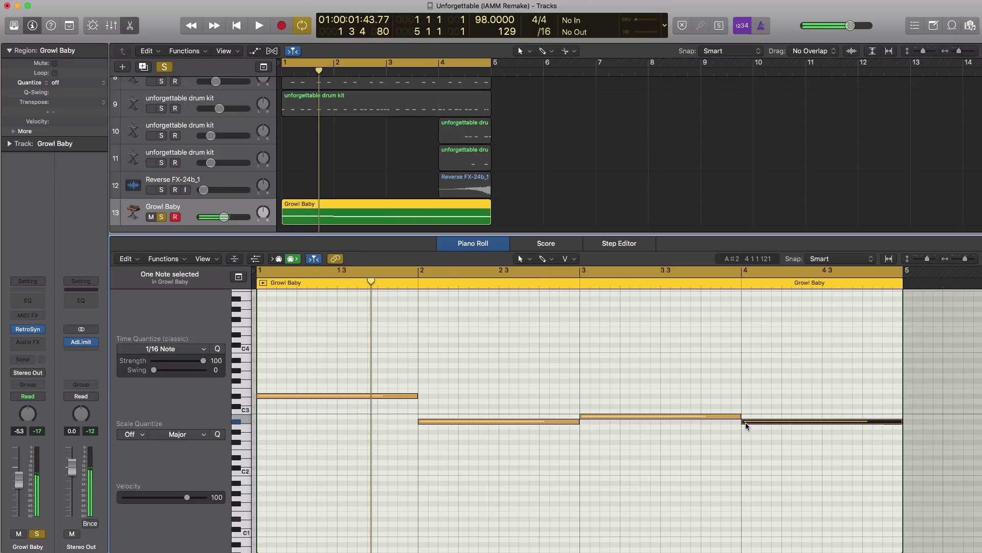
Step: Play the soloed four-note line and lower the Growl Baby track's volume to -15.6 dB
{"action": "key", "text": "space"}
{"action": "left_click_drag", "start_coordinate": [224, 217], "coordinate": [213, 217]}
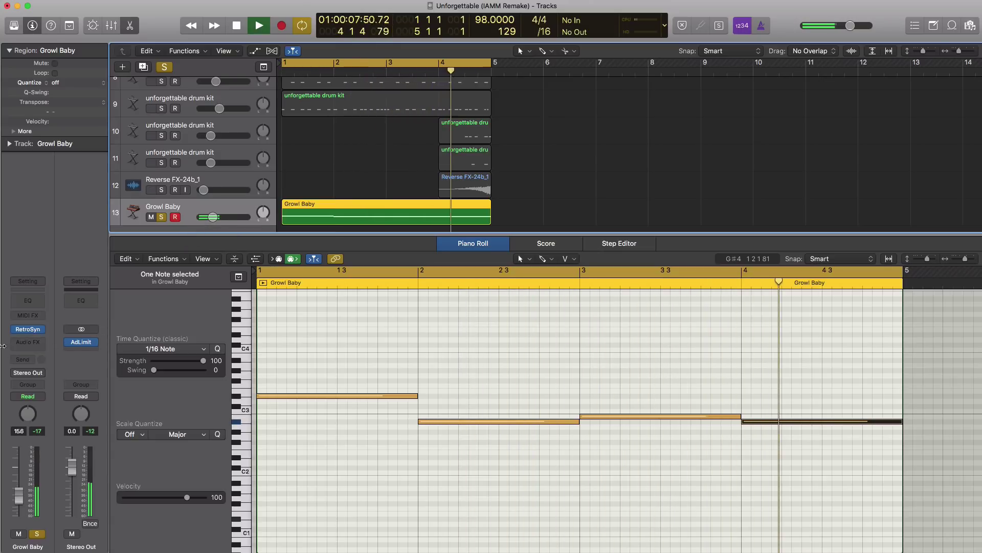
{"action": "key", "text": "space"}
{"action": "mouse_move", "coordinate": [28, 334]}
{"action": "key", "text": "Return"}
{"action": "key", "text": "space"}
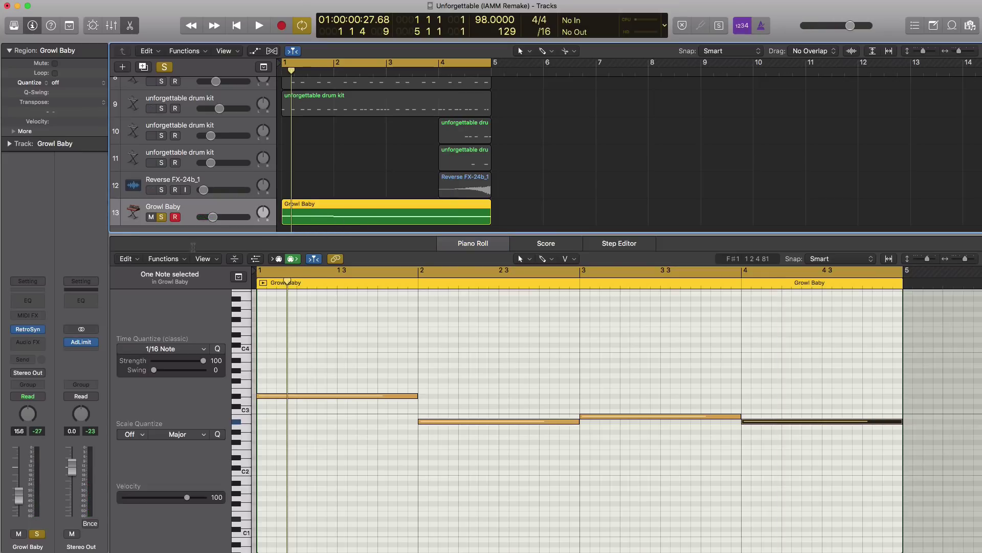
Step: Insert a stereo Overdrive on the Growl Baby track with Drive at 2.00 dB and Tone at 9400 Hz
{"action": "left_click", "coordinate": [24, 342]}
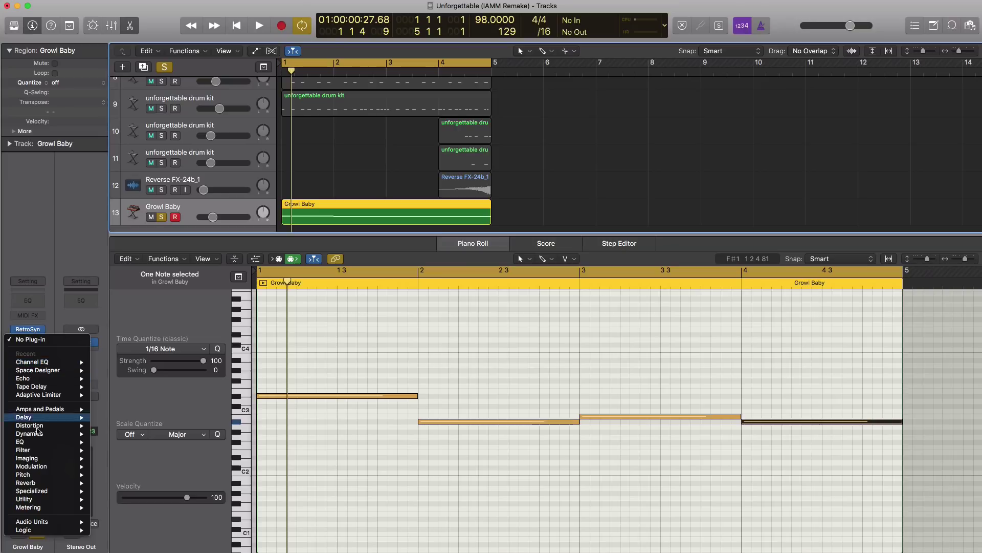
{"action": "mouse_move", "coordinate": [39, 426]}
{"action": "mouse_move", "coordinate": [141, 459]}
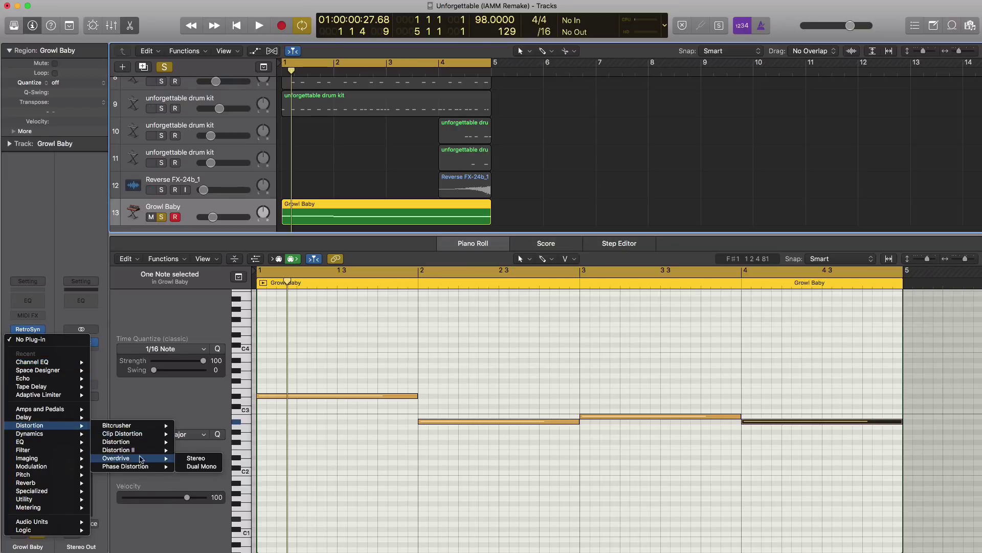
{"action": "left_click", "coordinate": [196, 458]}
{"action": "key", "text": "space"}
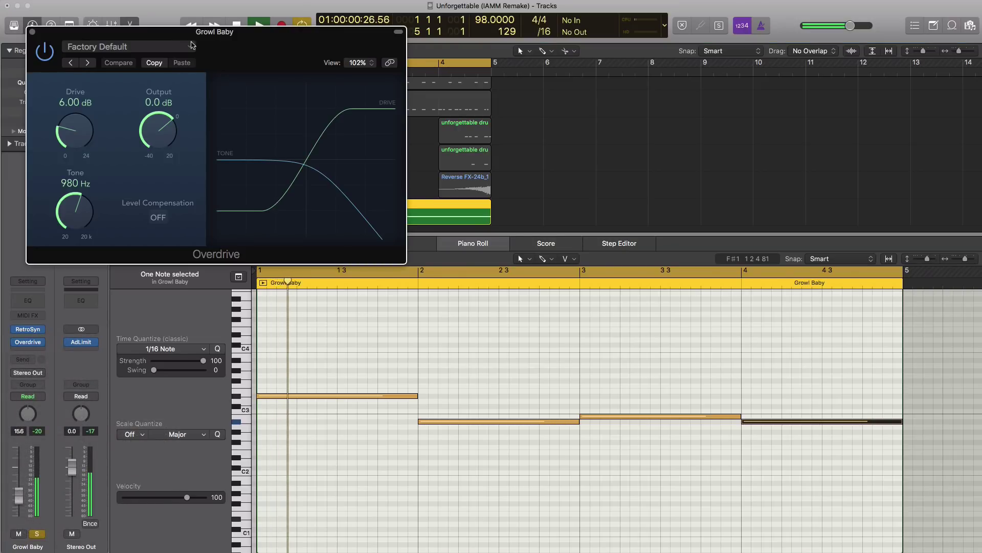
{"action": "left_click_drag", "start_coordinate": [284, 177], "coordinate": [276, 204]}
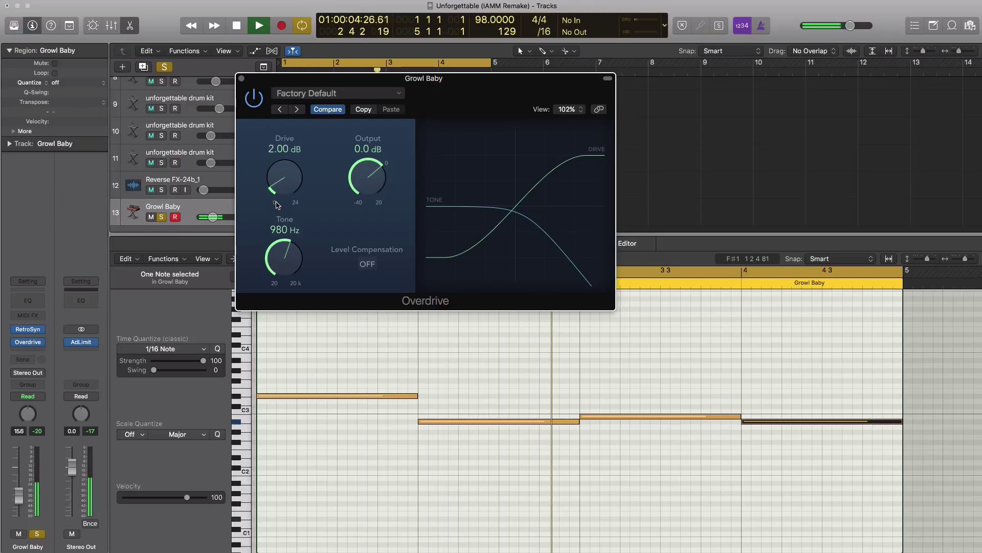
{"action": "left_click_drag", "start_coordinate": [289, 274], "coordinate": [285, 215]}
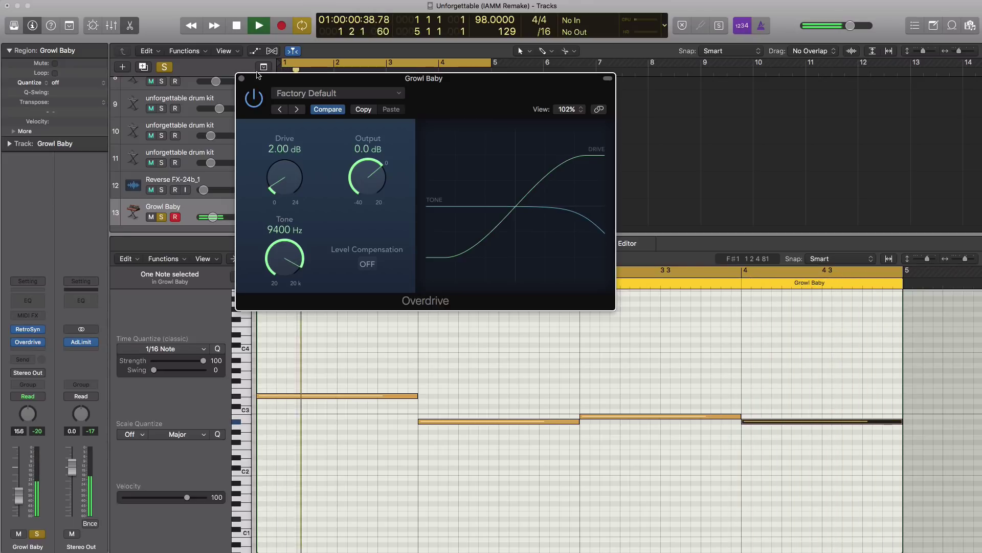
{"action": "left_click", "coordinate": [241, 78]}
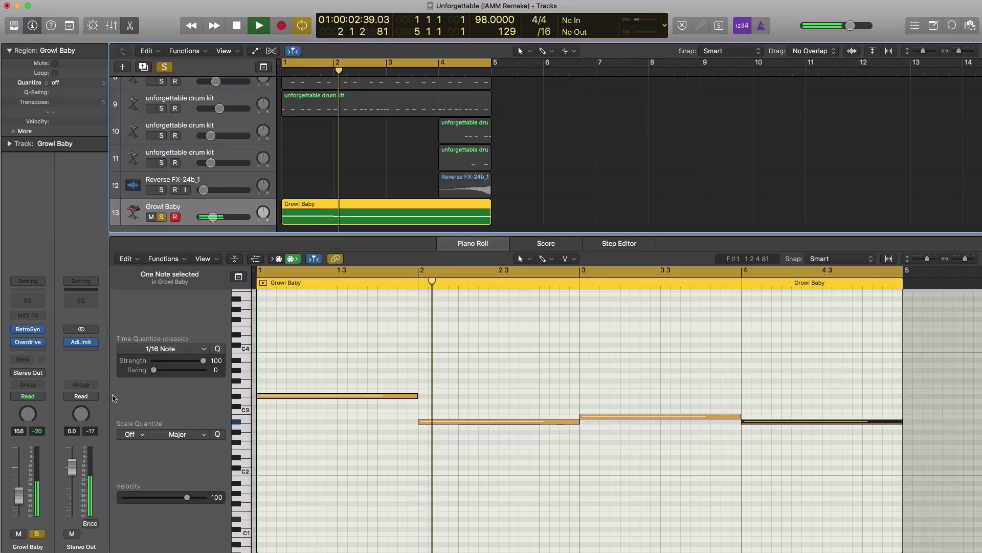
Step: Unsolo the Growl Baby track and lower its volume to -24.5 dB while playing the full mix
{"action": "key", "text": "space"}
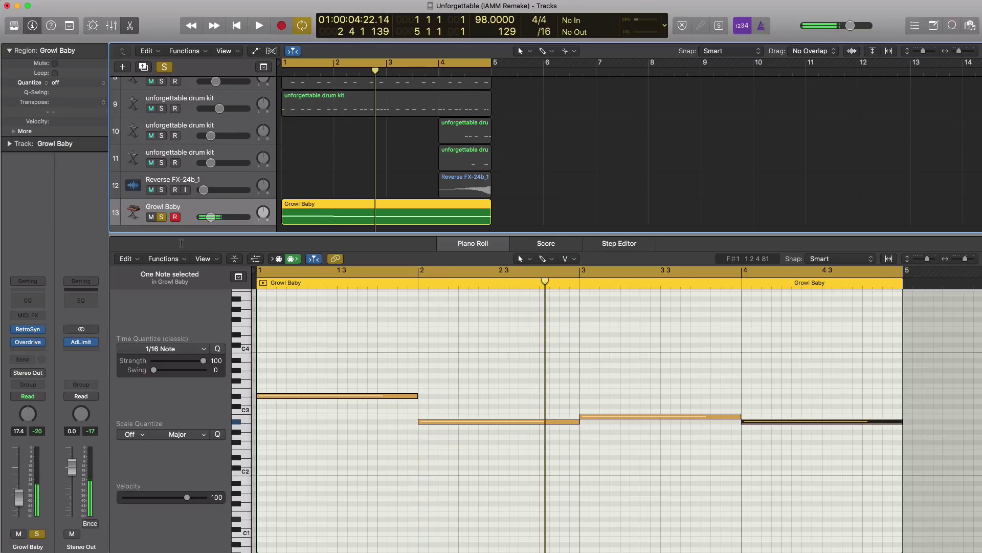
{"action": "left_click", "coordinate": [161, 218]}
{"action": "key", "text": "space"}
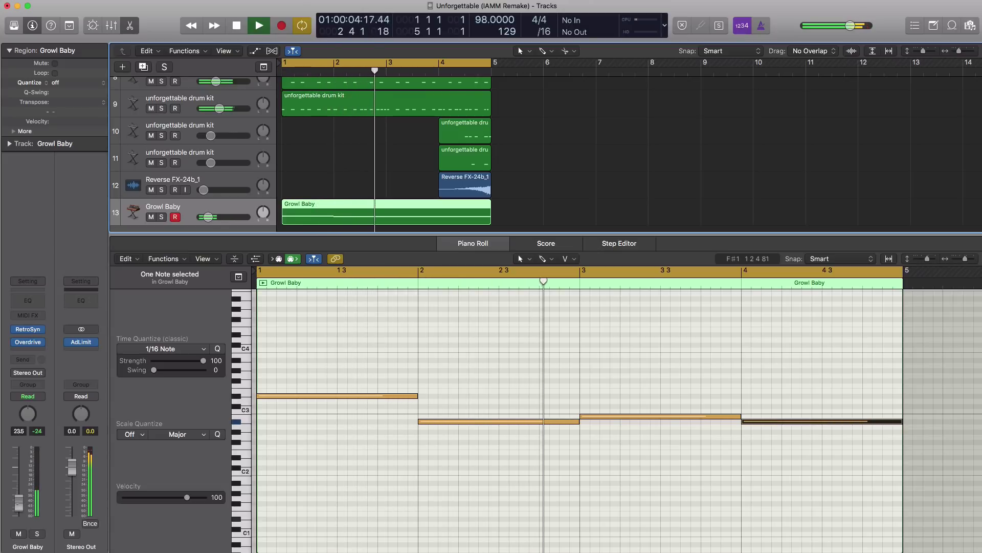
{"action": "left_click_drag", "start_coordinate": [23, 507], "coordinate": [26, 506]}
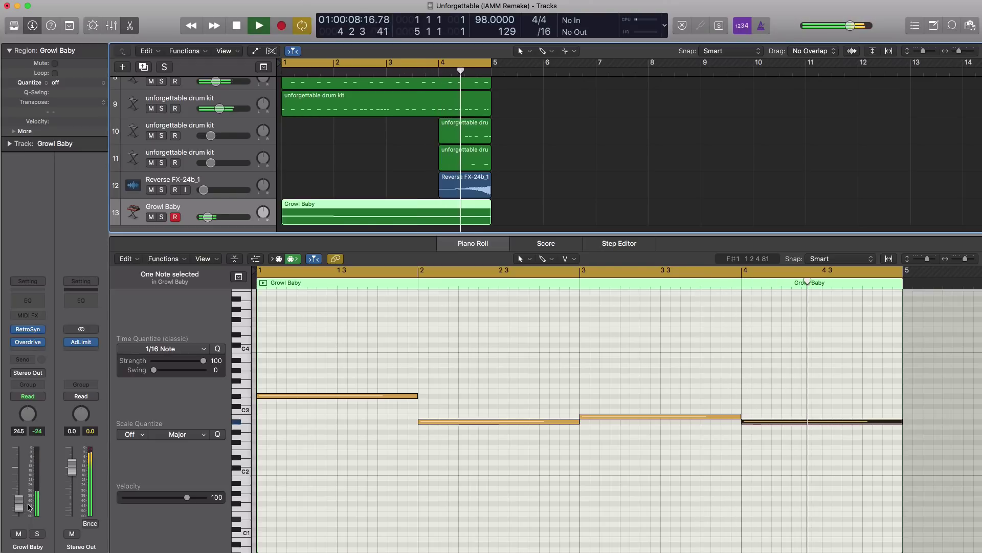
{"action": "key", "text": "space"}
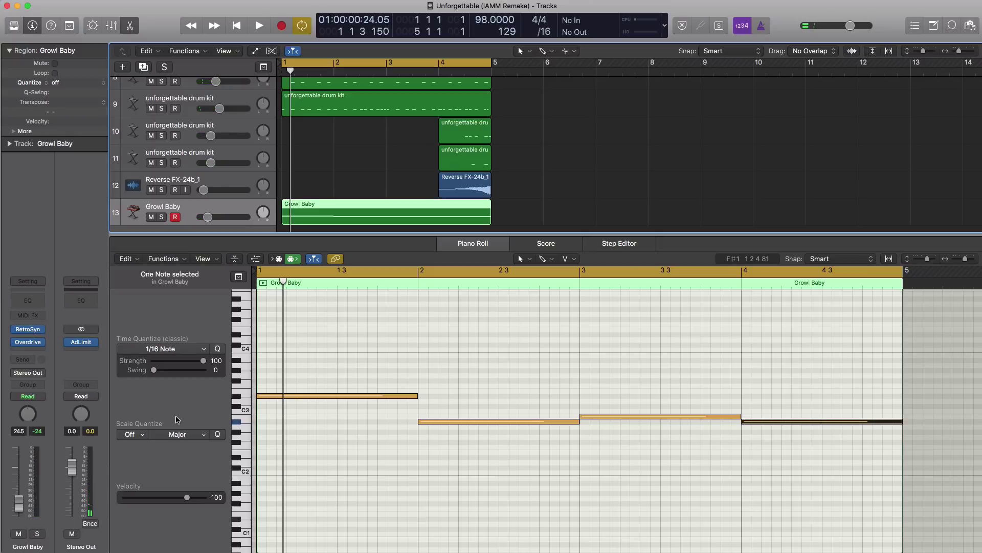
Step: Play the full arrangement from the start through the end of its last regions at bar 37 and stop playback
{"action": "key", "text": "x"}
{"action": "key", "text": "x"}
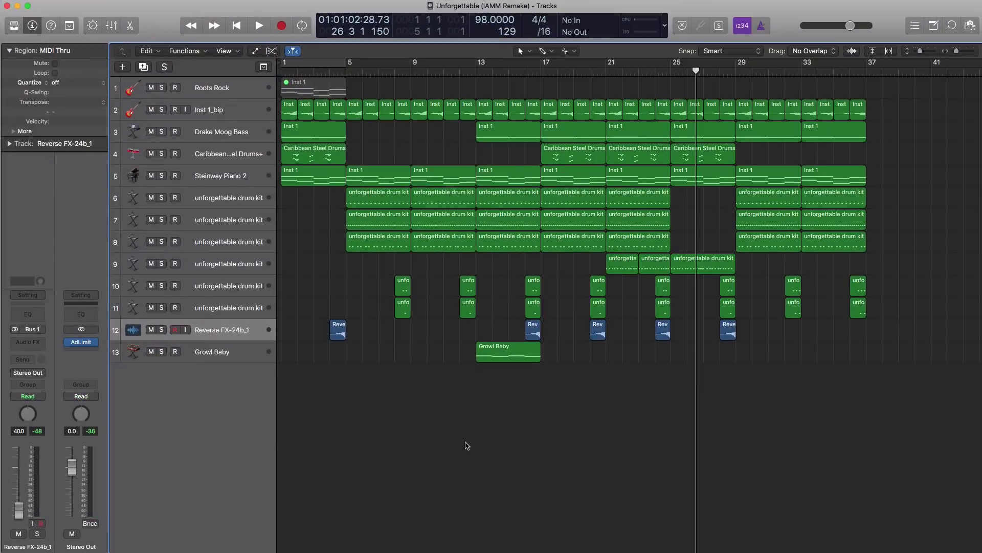
{"action": "key", "text": "Return"}
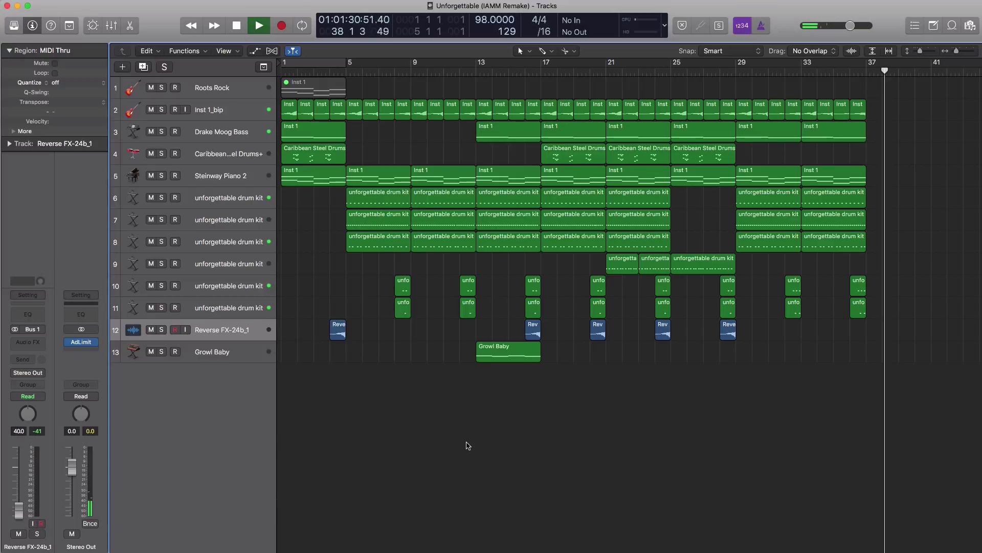
{"action": "key", "text": "space"}
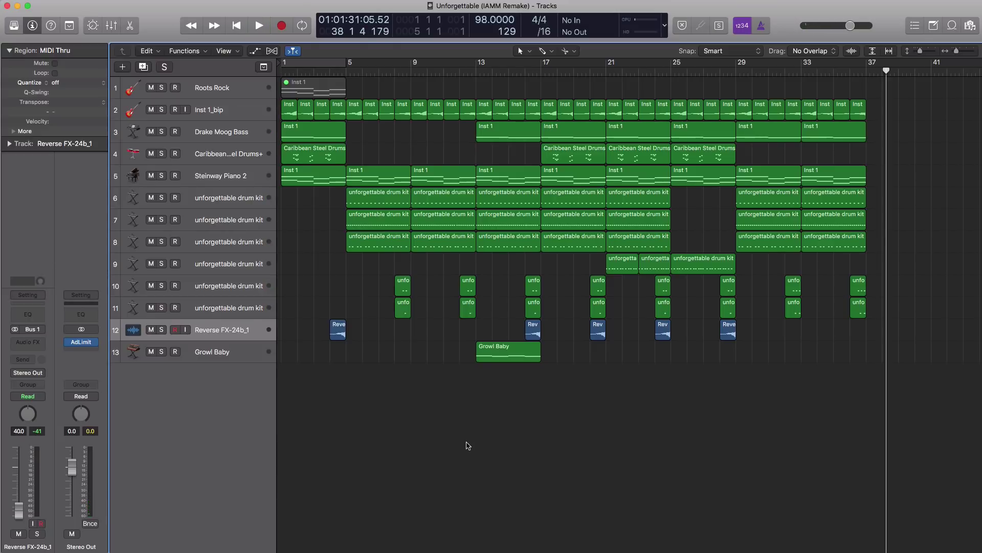